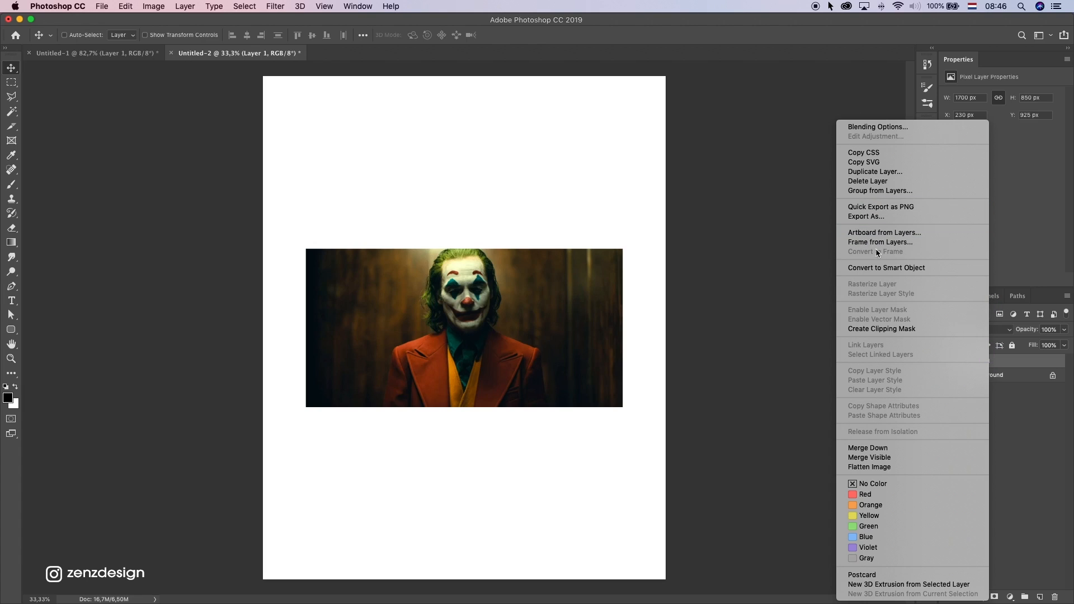
Convert the portrait layer to a smart object and scale it proportionally to 318.76% so it fills the canvas height
left_click(880, 268)
scroll(595, 318, "down", 2)
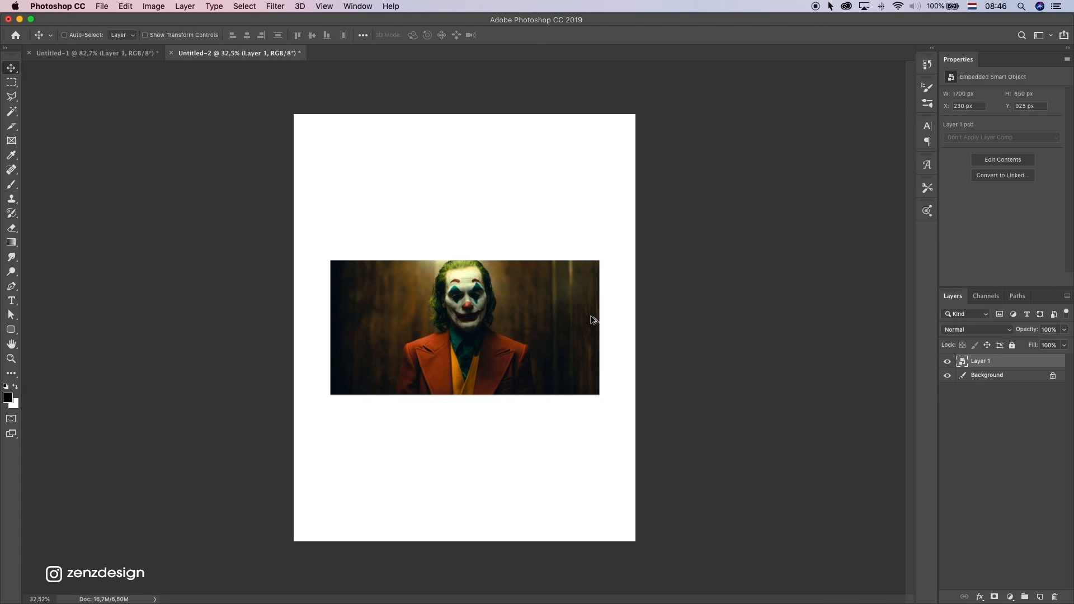
key("super+t")
left_click_drag(622, 244, 879, 90)
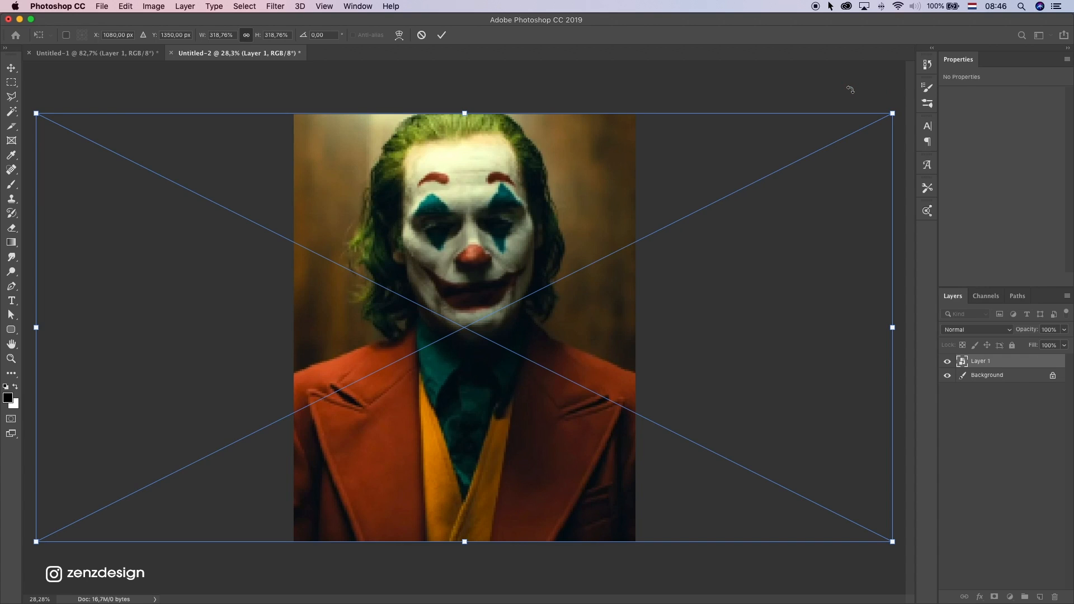
key("Return")
scroll(370, 252, "up", 3)
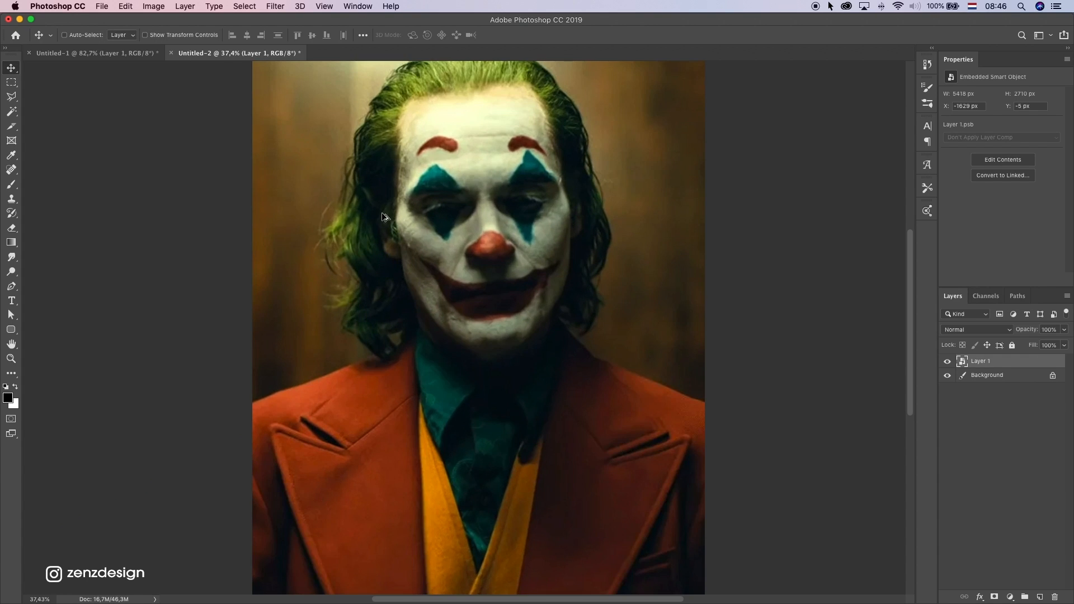
Open the Camera Raw filter on the portrait layer and set the sharpening amount to 150 and the radius to 2.4
scroll(388, 239, "up", 2)
scroll(389, 239, "down", 3)
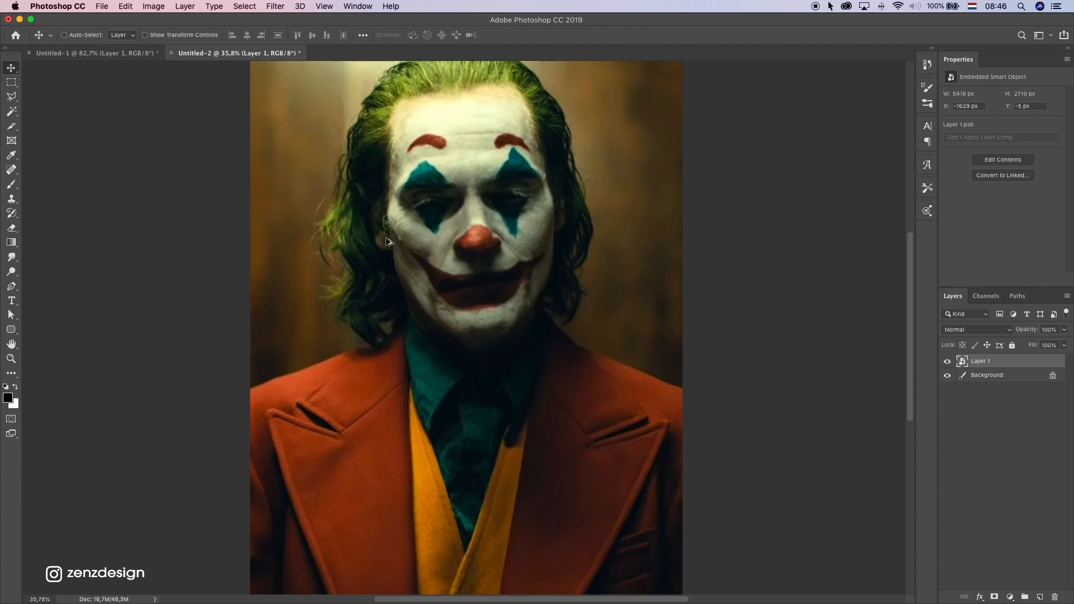
scroll(452, 197, "up", 1)
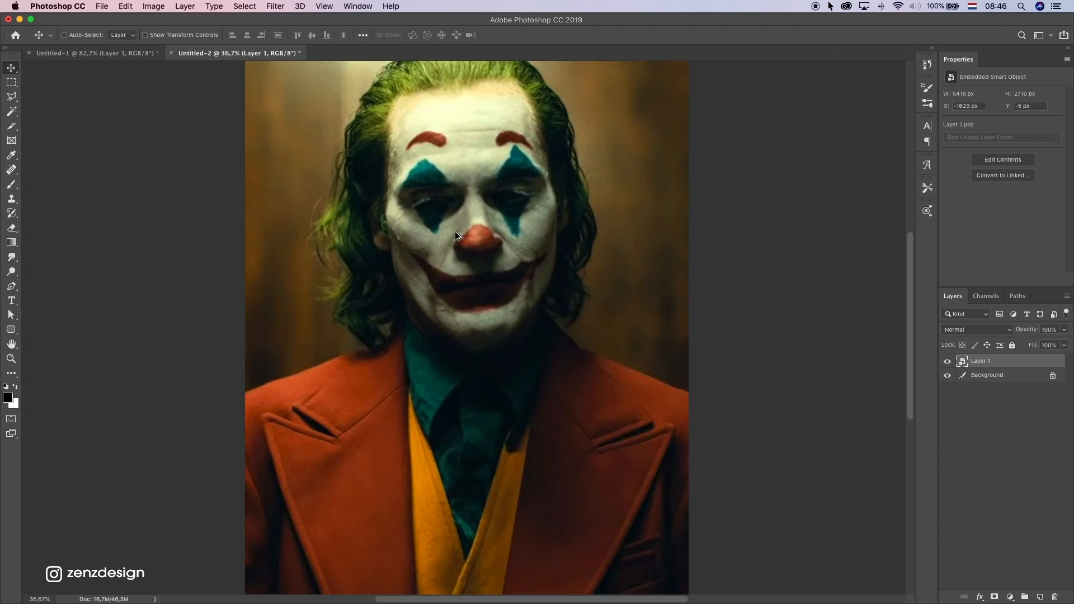
left_click(270, 8)
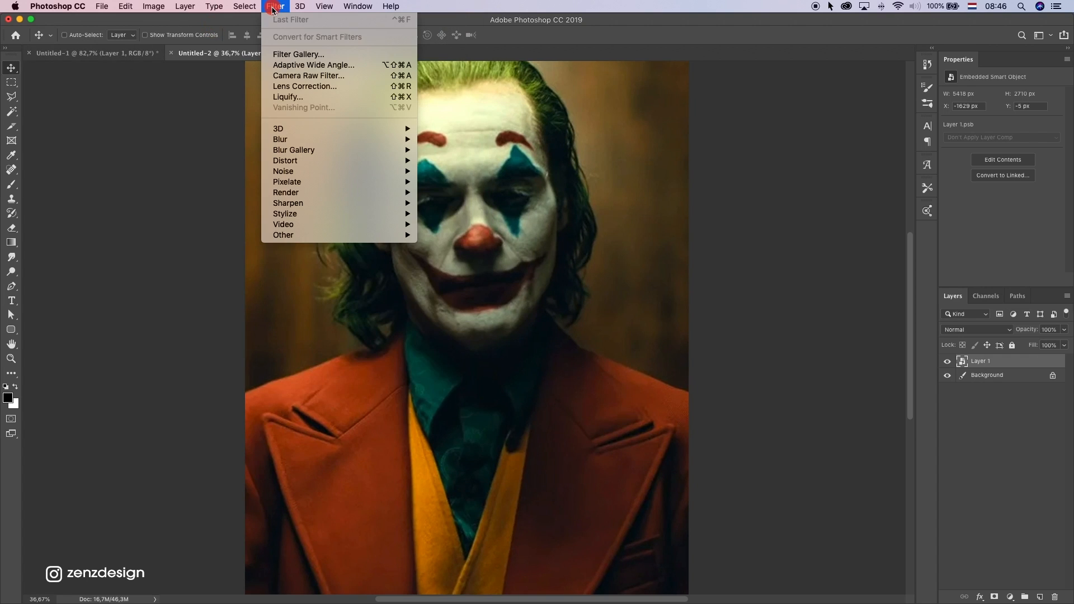
left_click(330, 73)
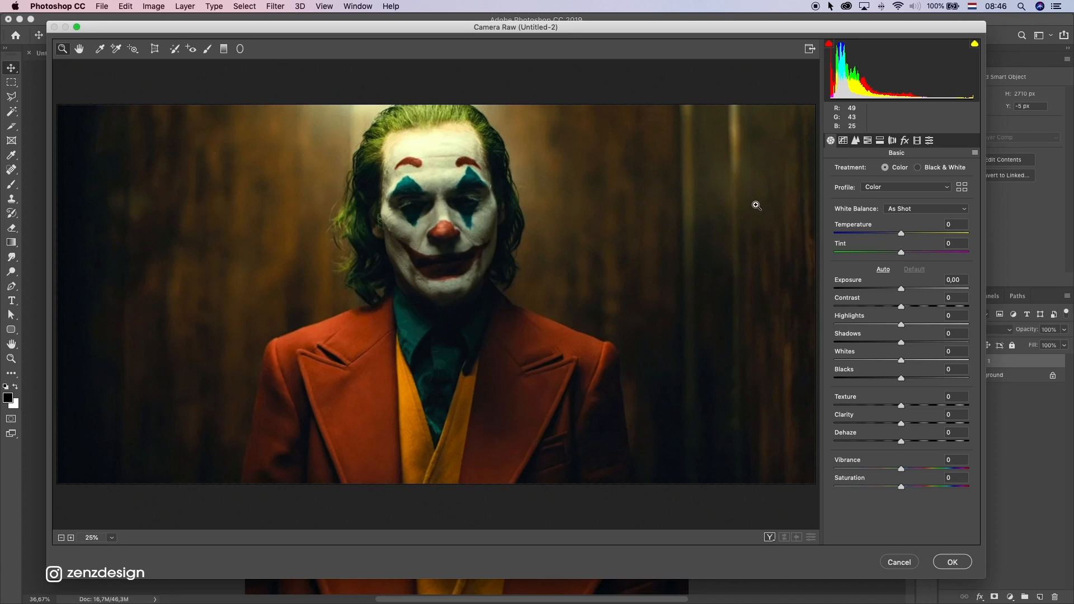
left_click(855, 140)
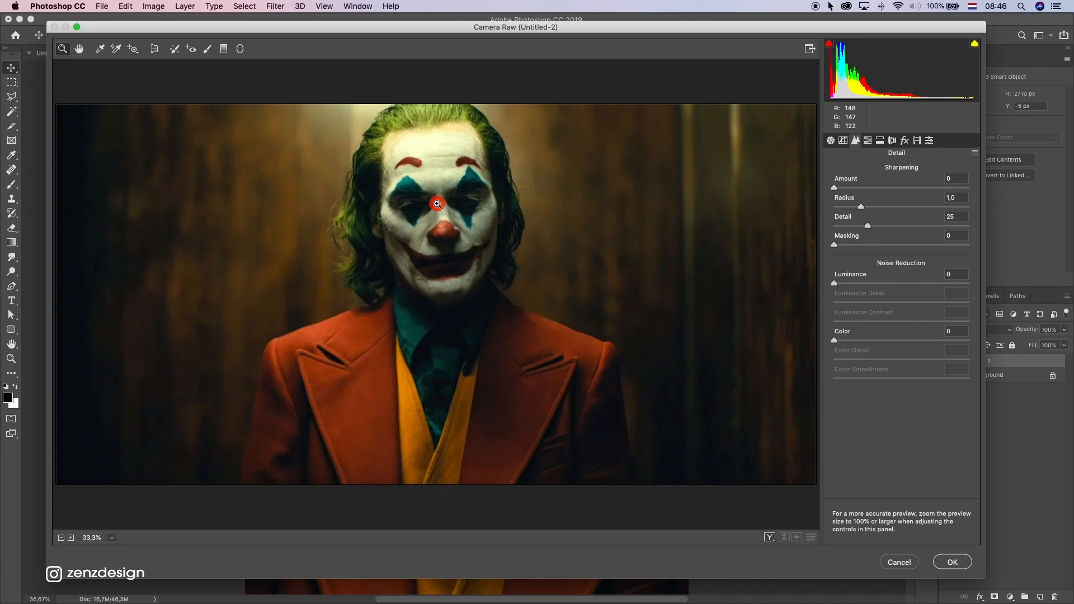
left_click(434, 219)
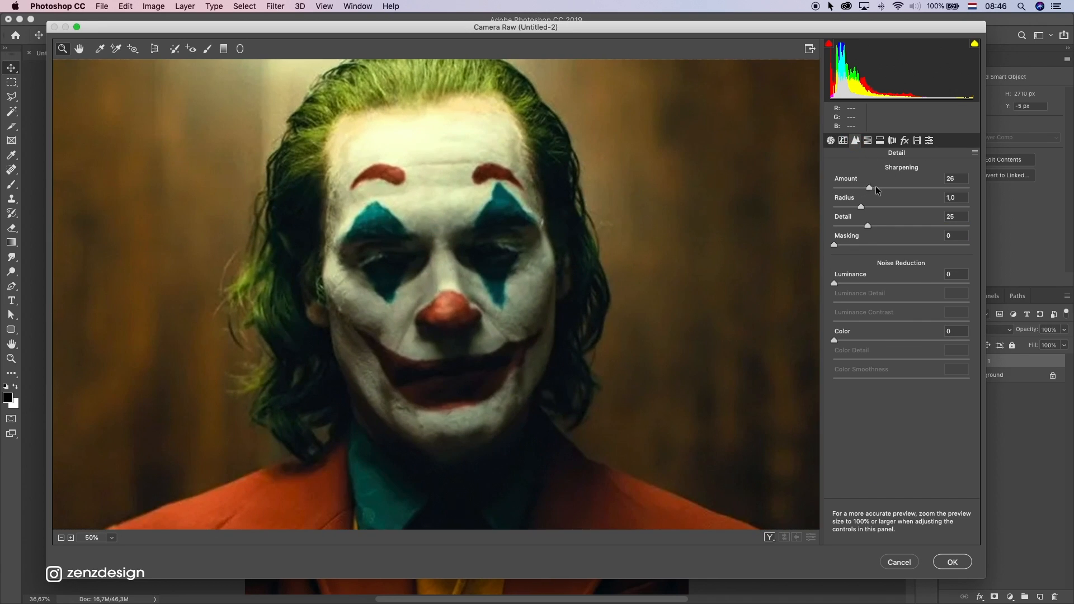
left_click_drag(876, 188, 916, 188)
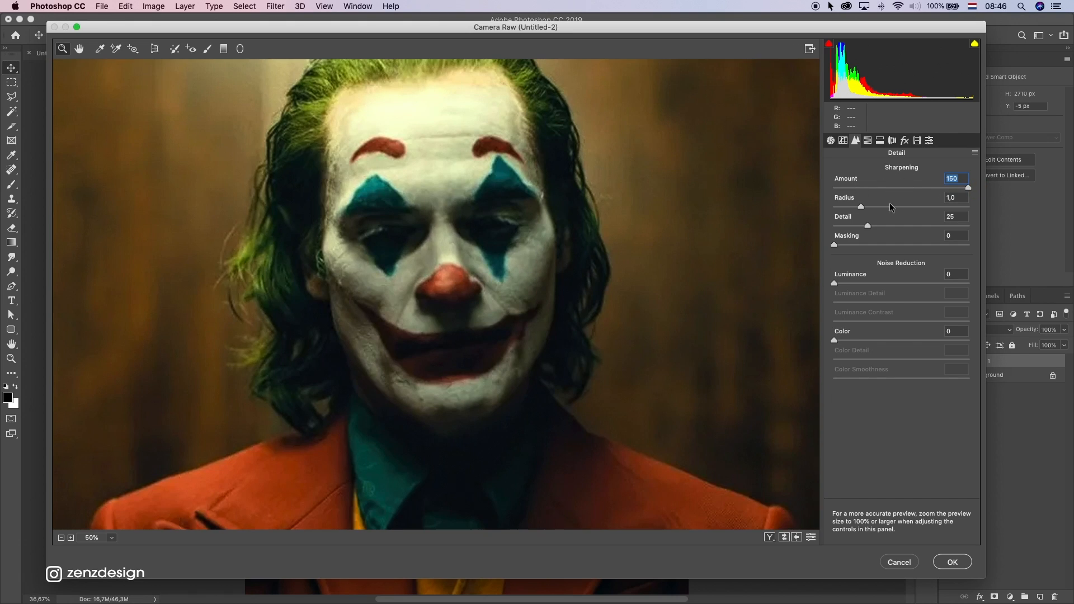
left_click_drag(875, 205, 933, 205)
Set the noise reduction luminance to 100 and luminance detail to 96, with the sharpening detail at 61
left_click_drag(854, 280, 942, 281)
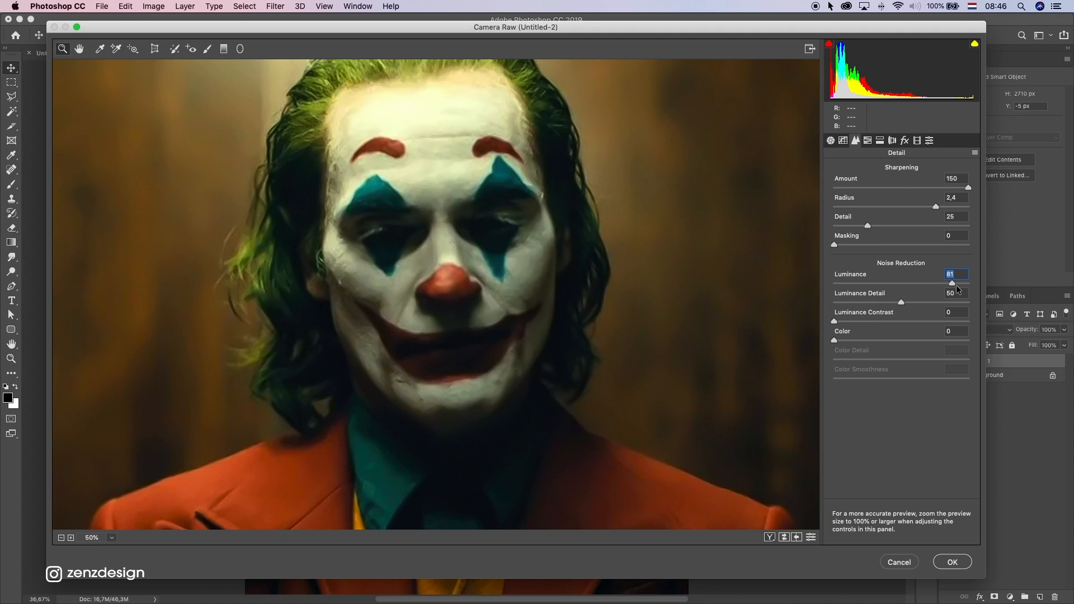
left_click_drag(942, 283, 977, 284)
left_click_drag(867, 225, 915, 226)
left_click_drag(944, 303, 977, 305)
left_click(398, 297, "alt")
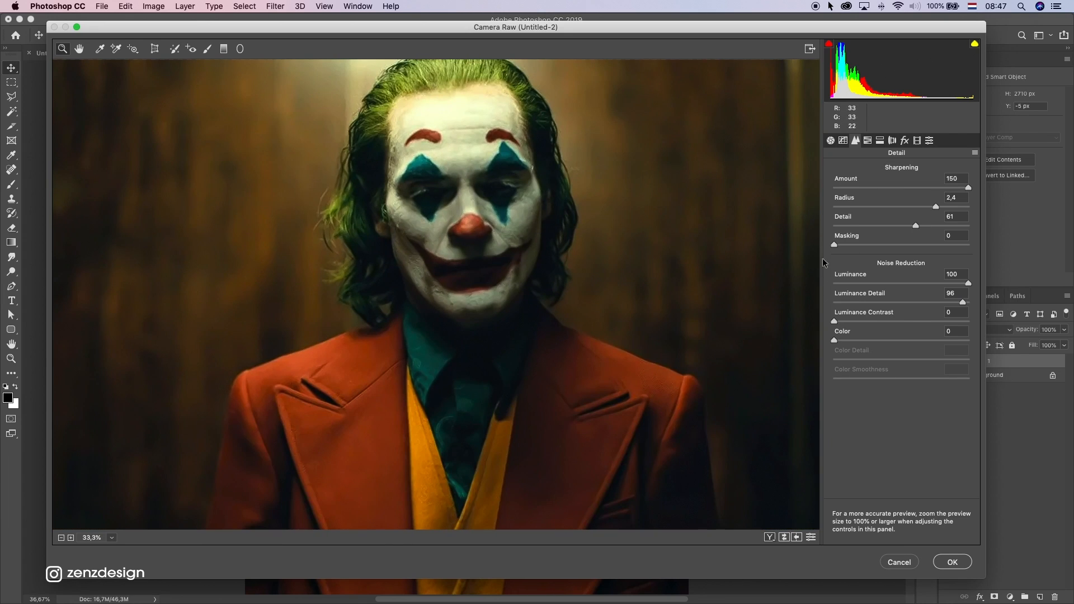
Raise the noise reduction's luminance detail and luminance contrast further and apply the Camera Raw filter
left_click_drag(962, 303, 977, 304)
left_click(886, 321)
left_click_drag(881, 336, 838, 344)
left_click(948, 565)
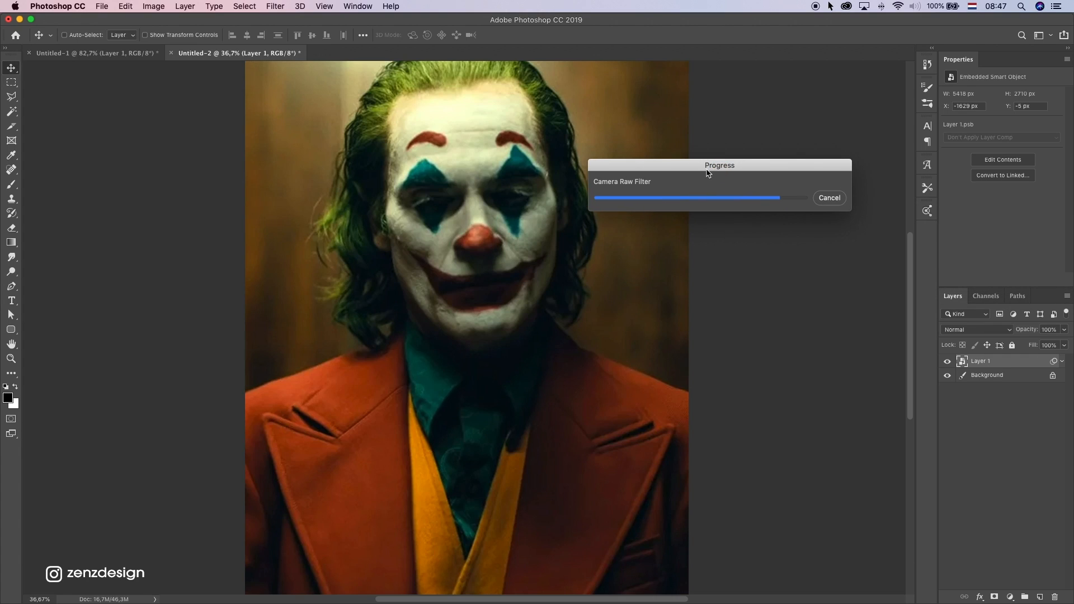
Start a Pen tool path at the image's left edge and trace the left shoulder up to the hair
scroll(440, 254, "down", 5)
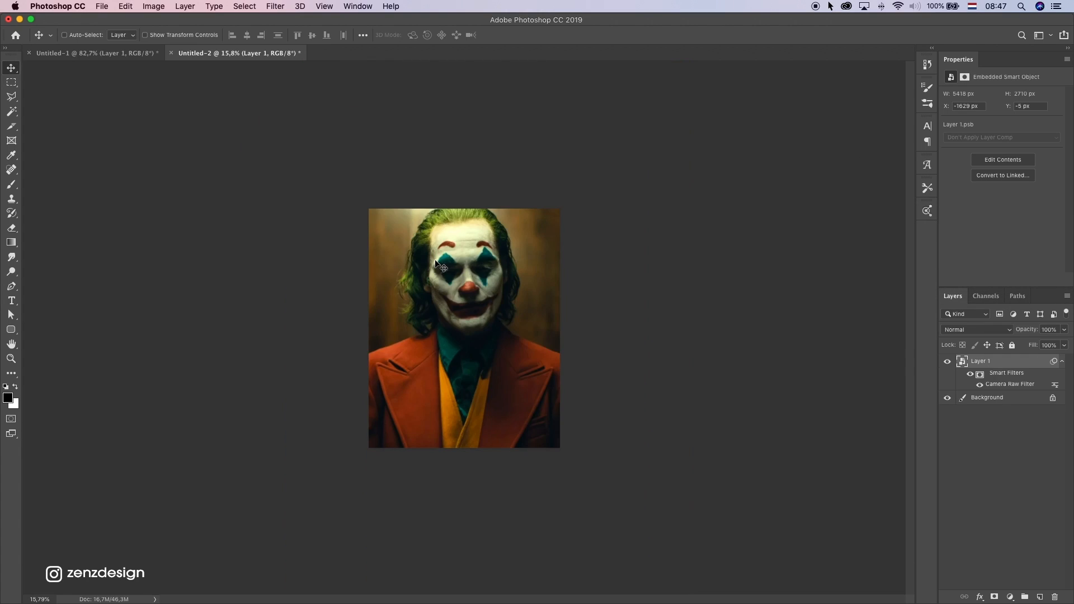
scroll(438, 283, "up", 5)
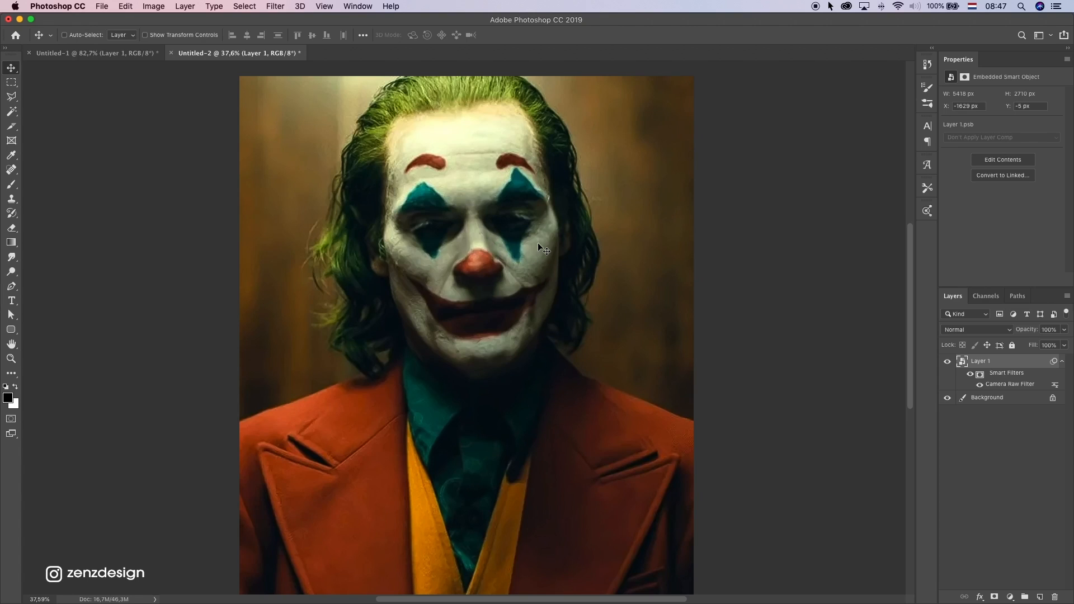
scroll(368, 352, "up", 2)
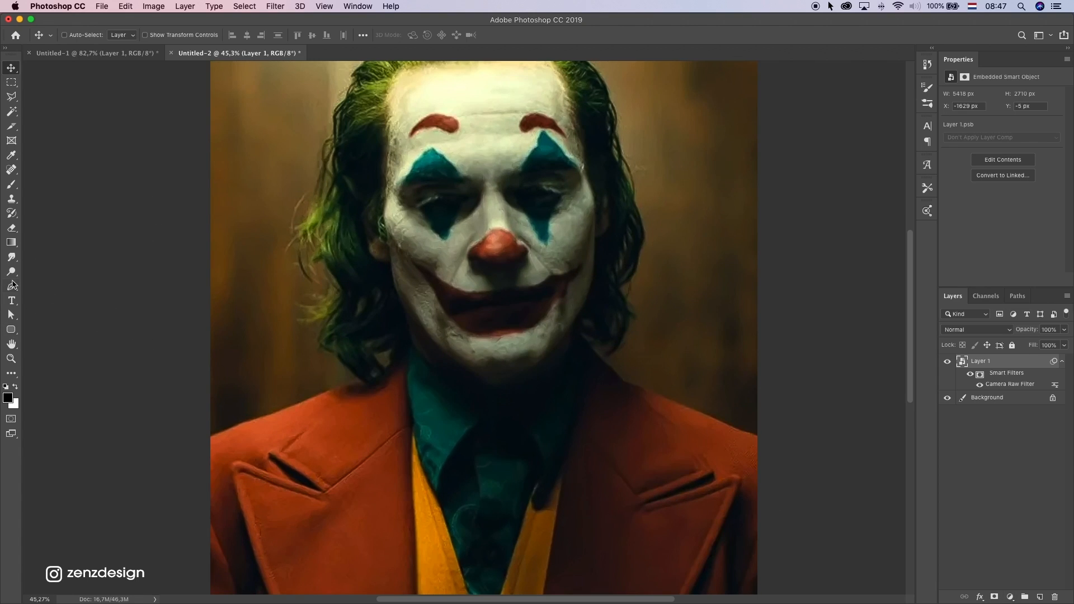
left_click_drag(11, 286, 40, 288)
scroll(223, 391, "up", 3)
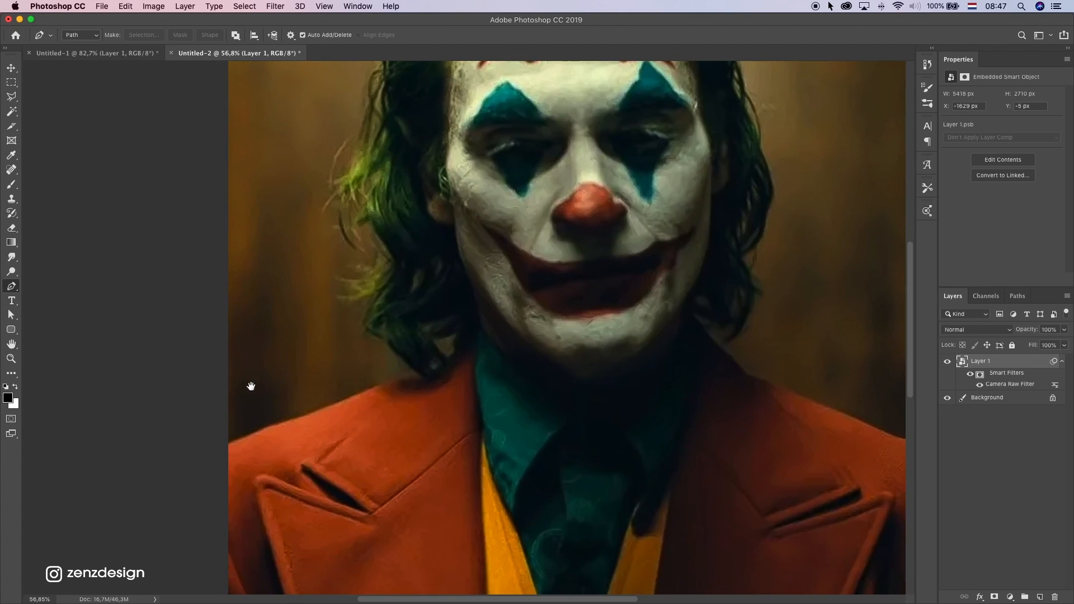
left_click(229, 443)
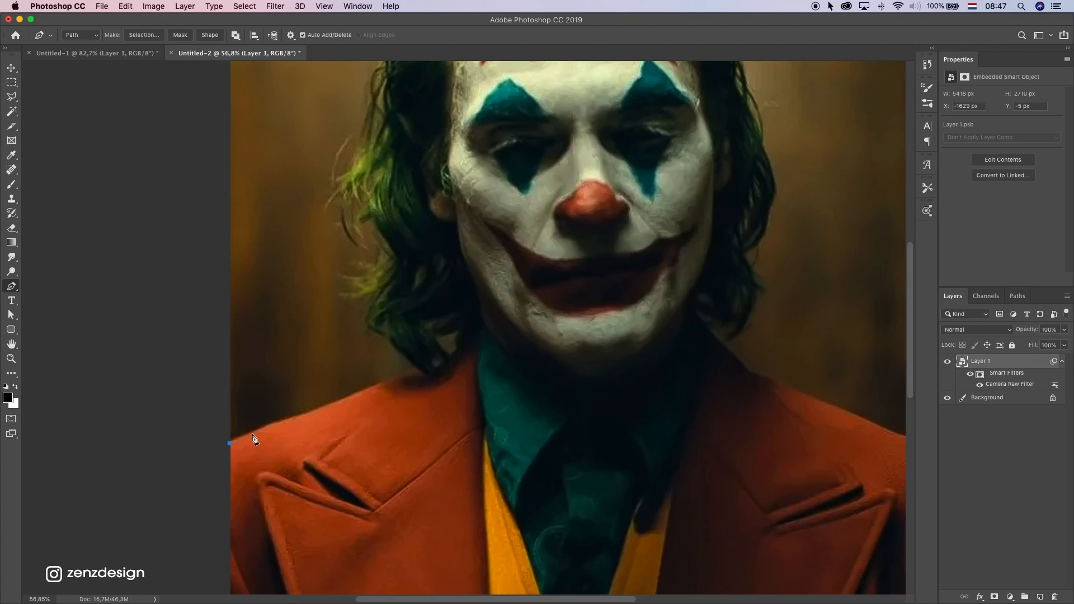
left_click_drag(274, 424, 330, 405)
left_click_drag(367, 390, 379, 384)
scroll(421, 372, "up", 5)
left_click(396, 372)
left_click(414, 365)
Trace the Pen path around the lower left hair, following its stray strands
left_click(397, 349)
left_click(377, 329)
left_click(381, 307)
left_click(340, 313)
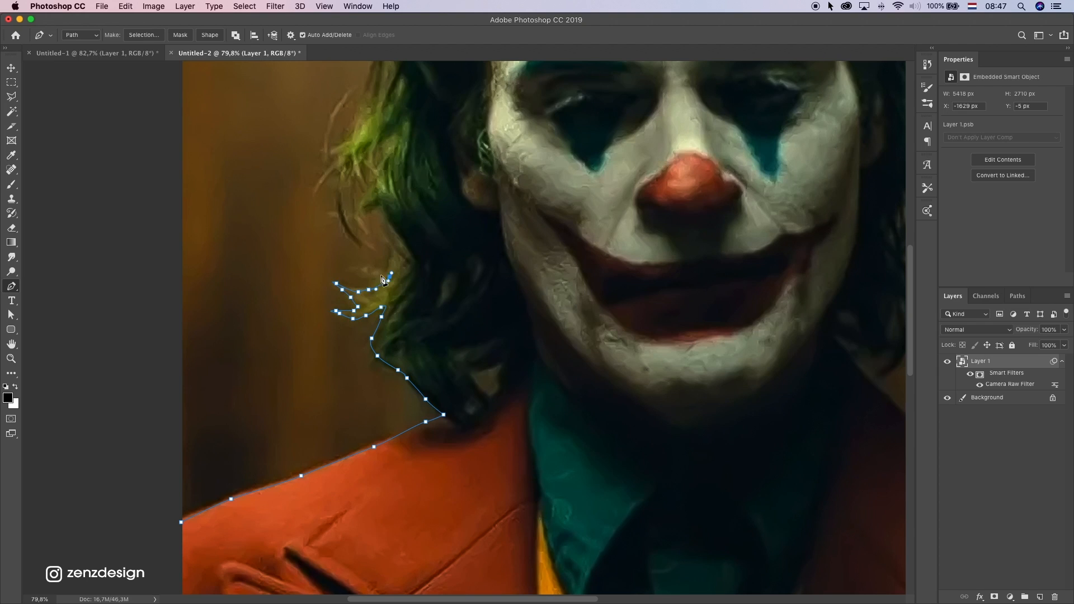
left_click(369, 274)
left_click_drag(393, 268, 419, 354)
left_click(405, 291)
key("super+z")
left_click(406, 258)
left_click(376, 281)
left_click(382, 326)
left_click(361, 287)
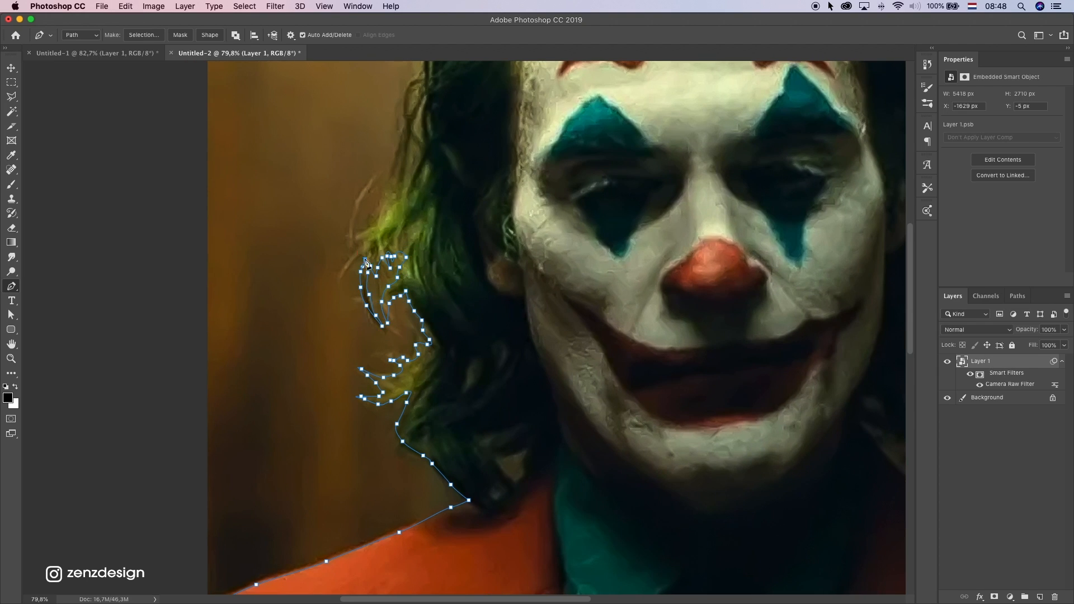
Continue the Pen path up the left side of the hair towards the upper head
left_click(344, 267)
key("super+z")
scroll(399, 167, "up", 2)
left_click(405, 168)
scroll(405, 169, "up", 4)
left_click(413, 192)
scroll(413, 192, "up", 4)
left_click(424, 286)
left_click(447, 233)
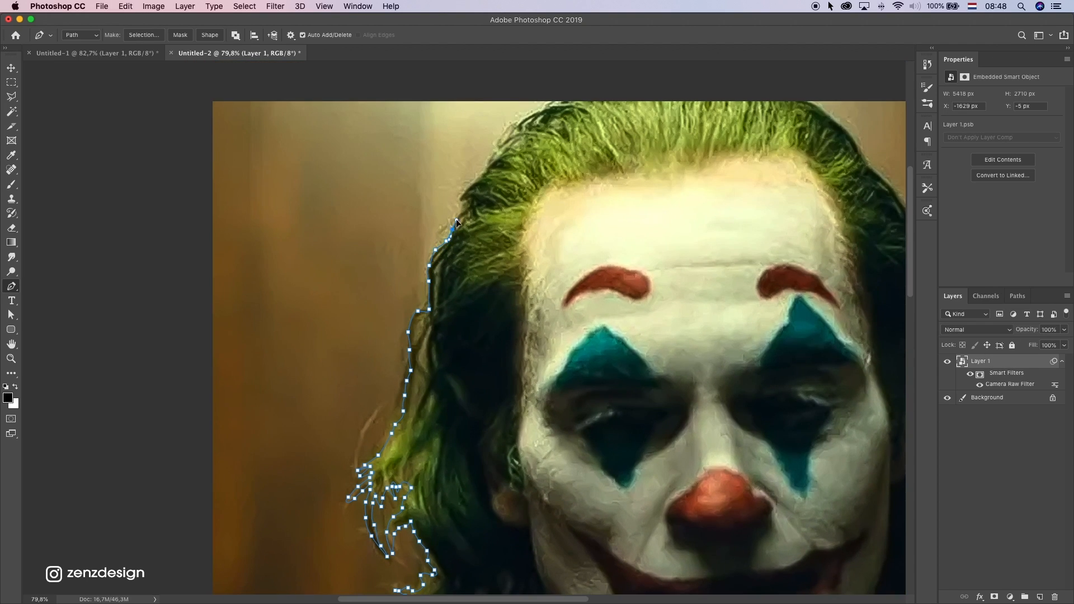
Carry the Pen path over the top of the head to the upper right hair
left_click(471, 185)
left_click(498, 137)
scroll(583, 94, "right", 6)
left_click(585, 96)
left_click_drag(690, 171, 695, 177)
left_click(715, 195)
left_click(730, 226)
Trace the Pen path down the outer edge of the right side of the hair
scroll(730, 226, "down", 3)
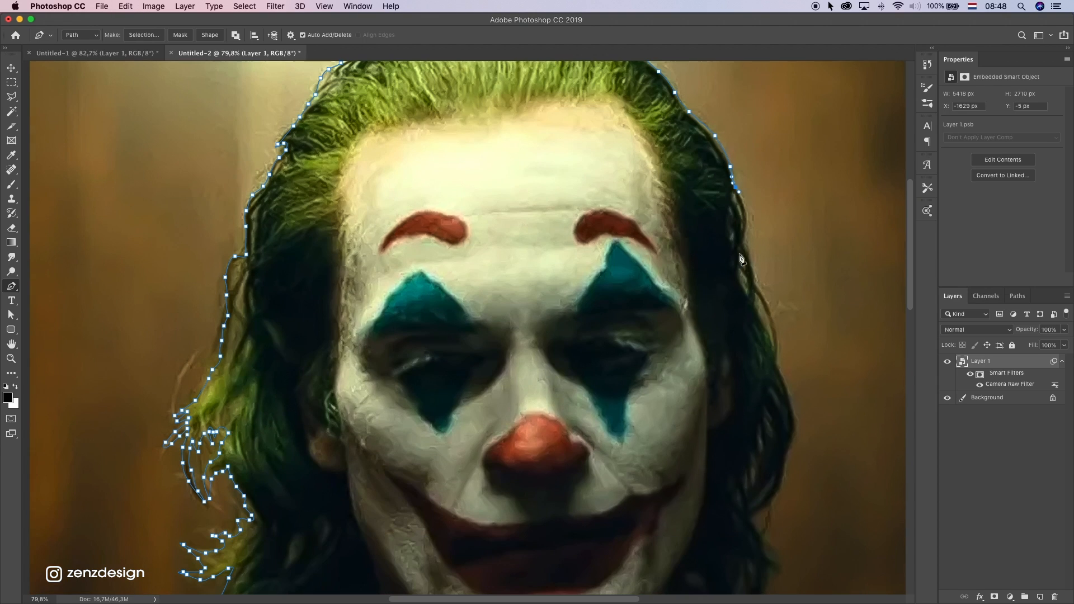
left_click(747, 213)
left_click(745, 237)
left_click(752, 272)
left_click_drag(774, 329, 775, 336)
key("super+z")
scroll(778, 358, "down", 2)
left_click(790, 350)
left_click(797, 375)
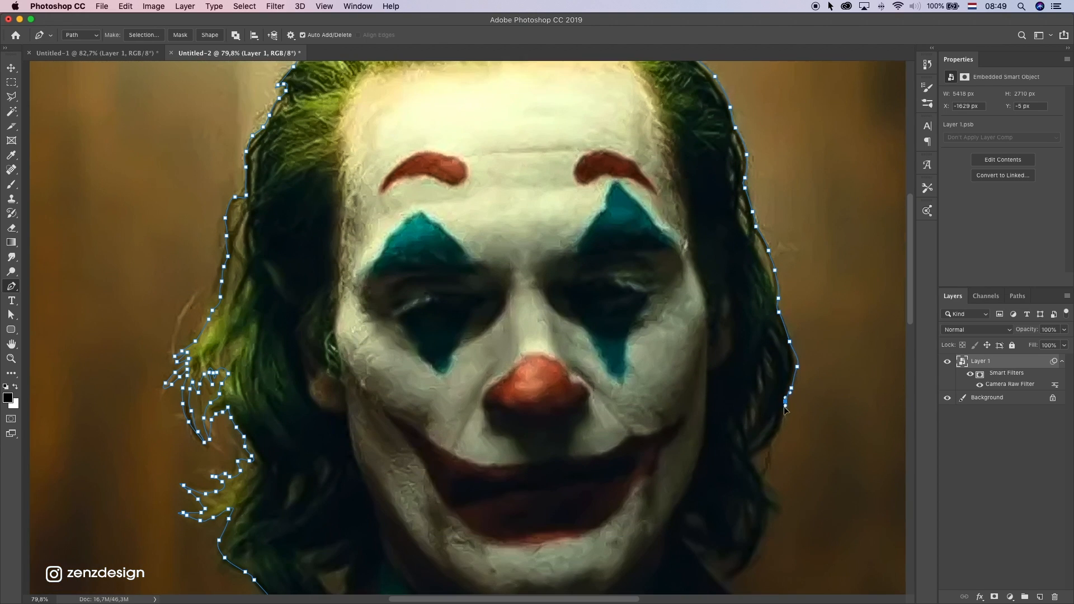
Trace the Pen path around the lower right hair and onto the right shoulder
scroll(786, 410, "down", 5)
left_click(767, 398)
left_click(754, 441)
scroll(716, 468, "down", 5)
left_click_drag(737, 384, 744, 387)
left_click(786, 402)
left_click(827, 423)
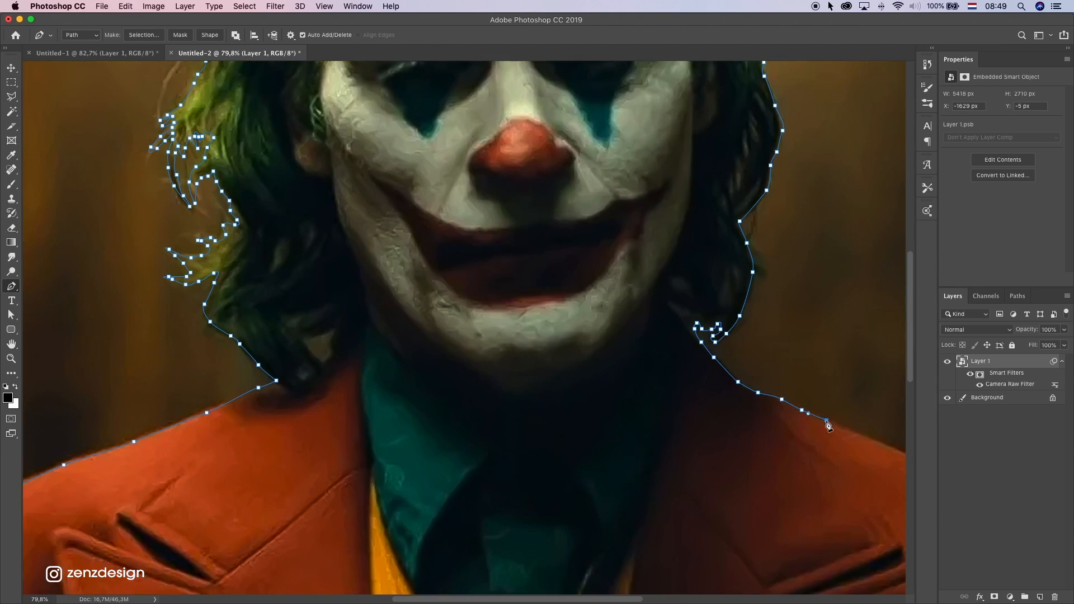
Finish the right shoulder outline, run the path outside the canvas below the jacket, and close it at the starting point
scroll(829, 425, "right", 5)
left_click(803, 408)
key("super+z")
scroll(832, 421, "down", 10)
scroll(503, 448, "left", 10)
left_click(256, 477)
scroll(296, 385, "up", 10)
left_click(314, 403)
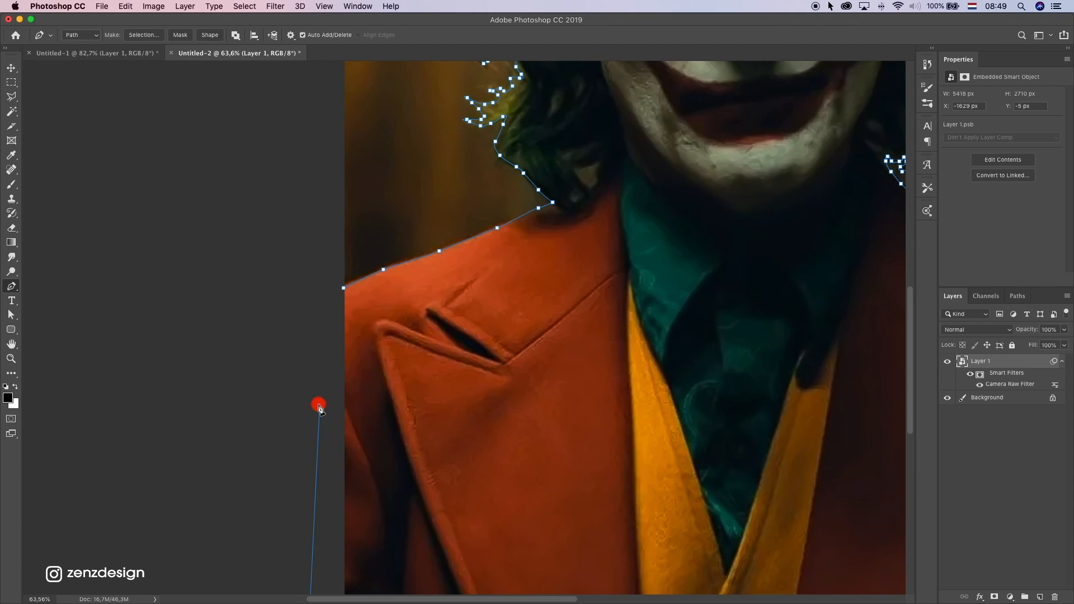
scroll(297, 364, "down", 5)
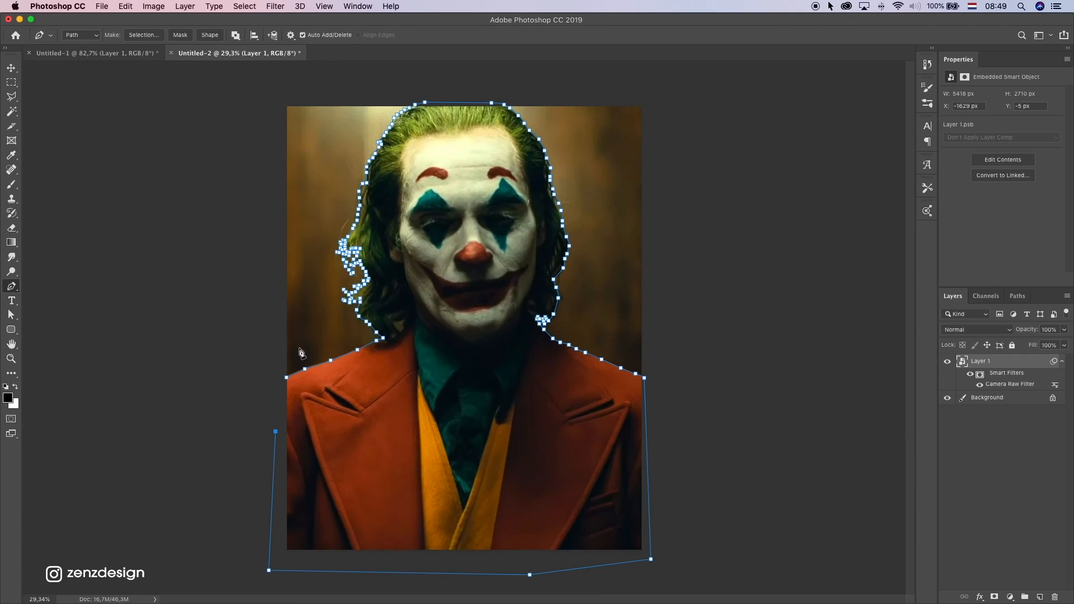
left_click(281, 380)
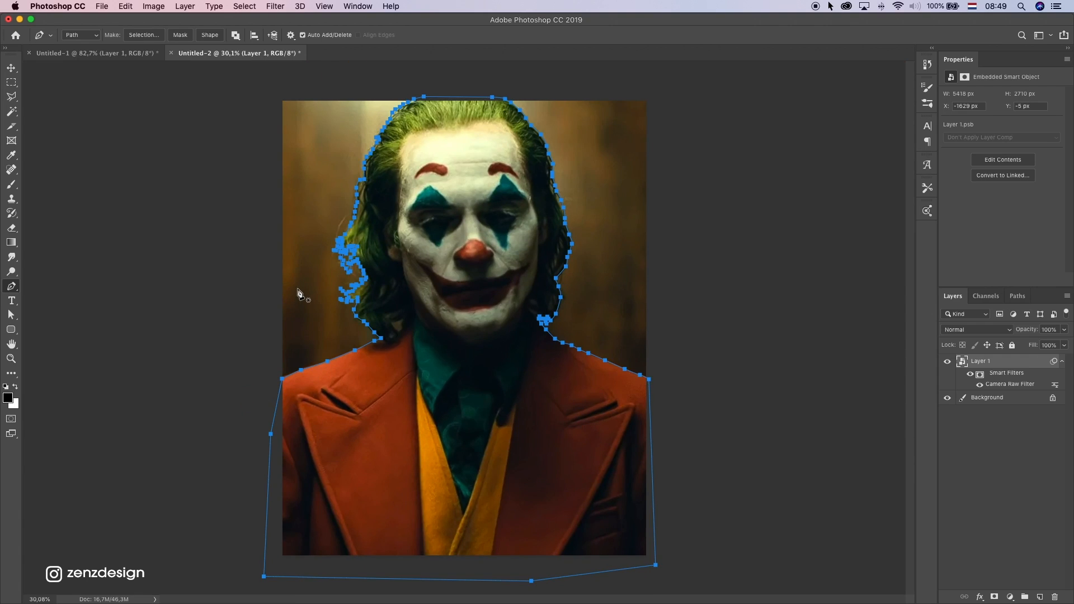
Turn the closed path into an anti-aliased selection with a 1-pixel feather and mask the portrait layer with it
right_click(424, 252)
left_click(484, 301)
left_click_drag(573, 182, 694, 155)
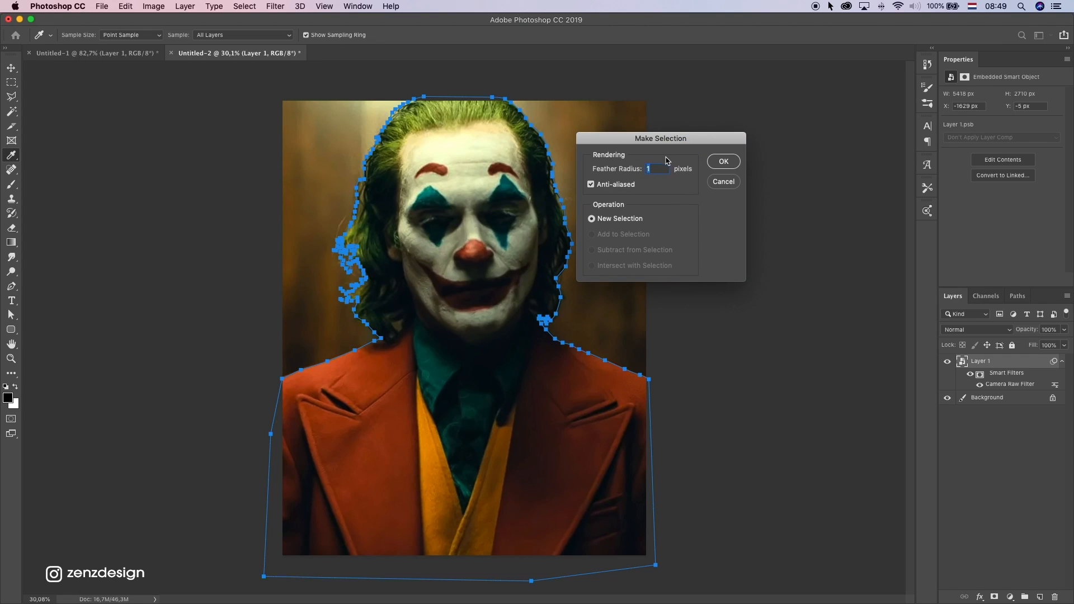
left_click(724, 161)
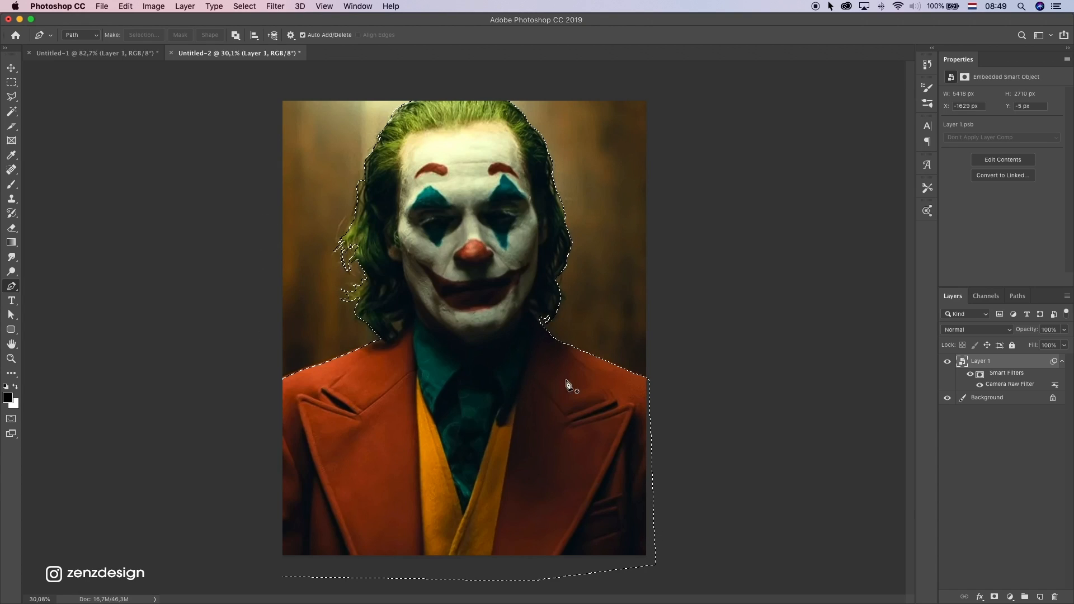
left_click(994, 596)
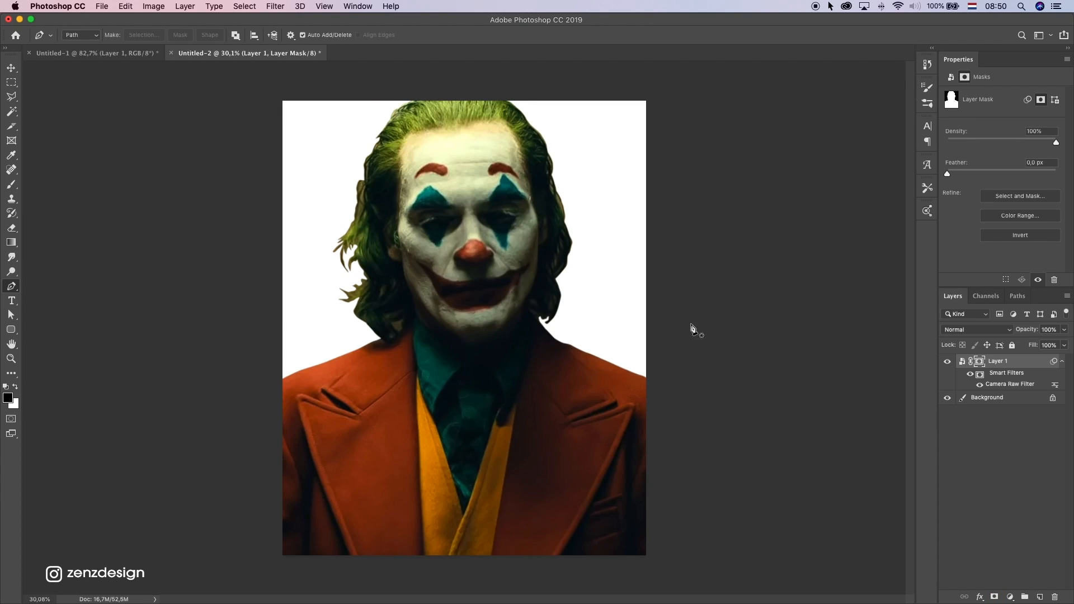
Add a Solid Color fill layer in grey #909090 directly above the Background layer
scroll(471, 260, "up", 1)
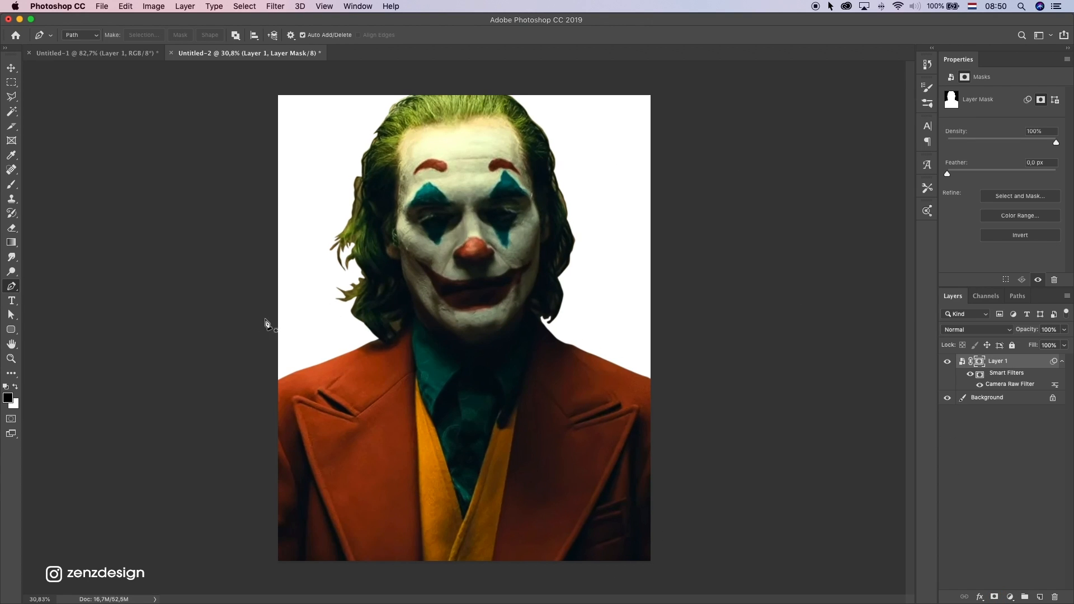
scroll(265, 322, "up", 3)
left_click(991, 402)
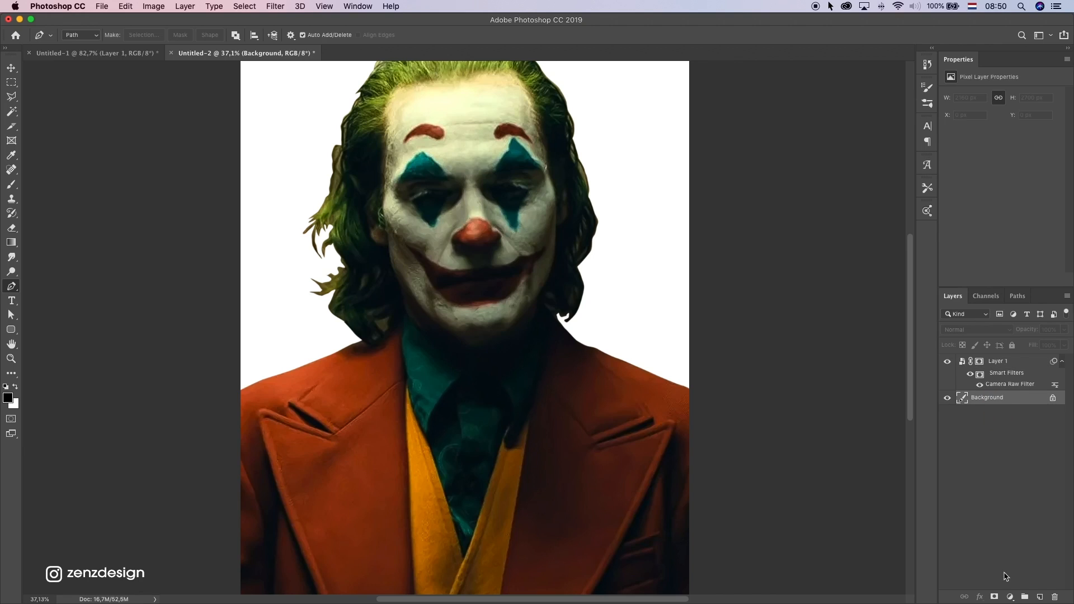
left_click(1009, 597)
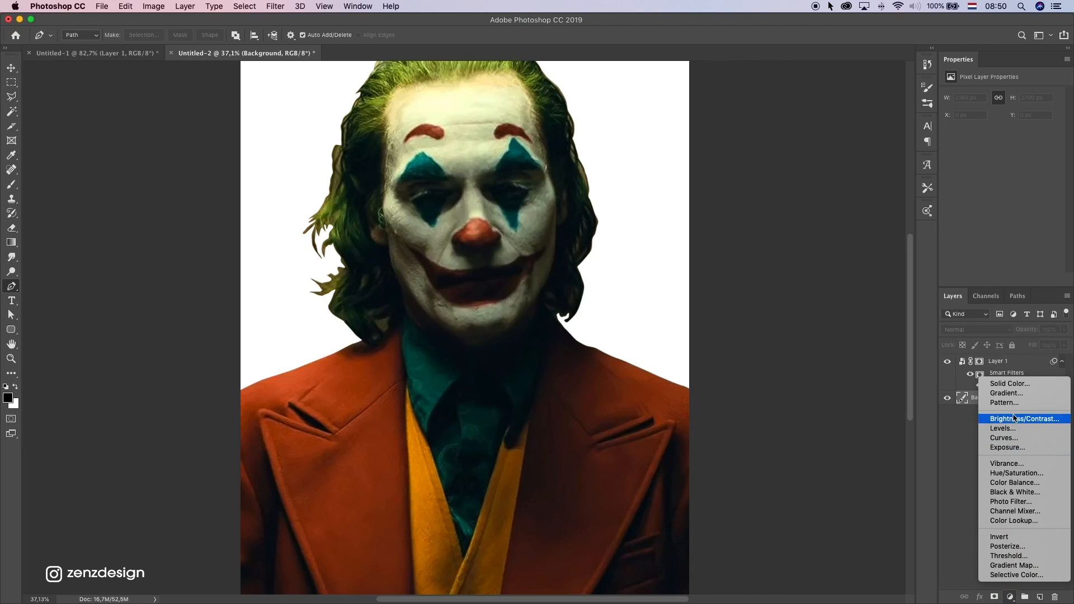
left_click(1009, 383)
left_click_drag(708, 234, 600, 215)
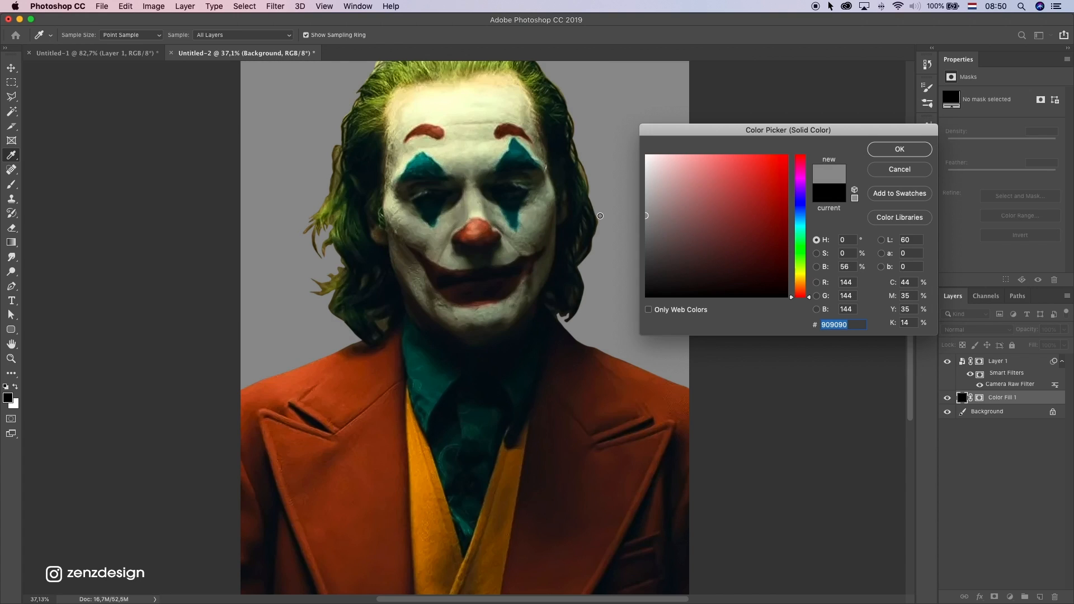
left_click(912, 148)
key("p")
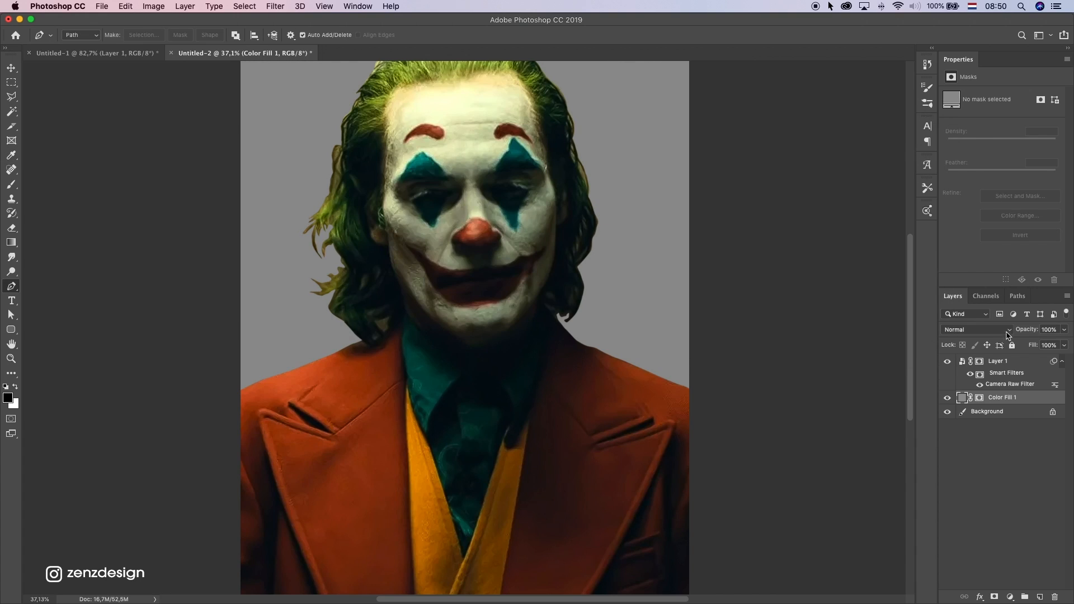
Open Layer 1's mask in Select and Mask and brush along the hair outline with the Refine Edge Brush
left_click(980, 362)
left_click_drag(732, 206, 767, 242)
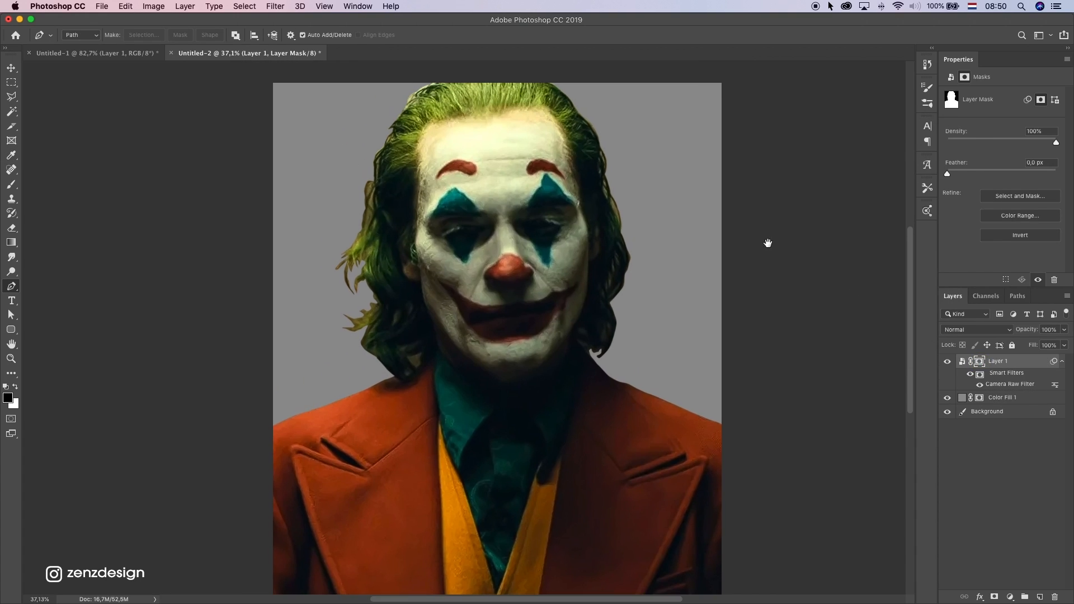
right_click(980, 364)
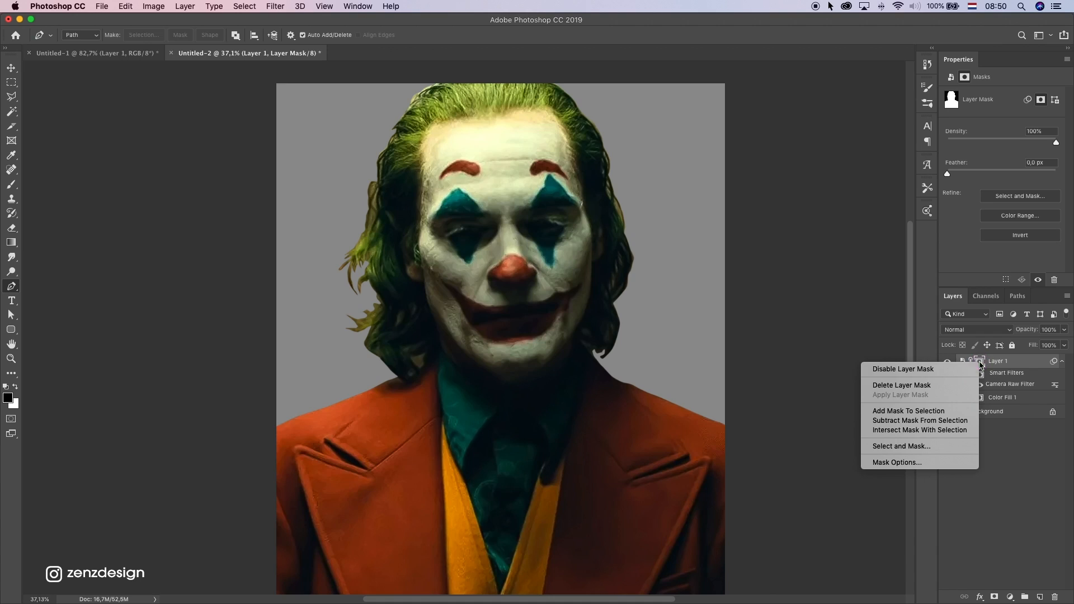
left_click(914, 447)
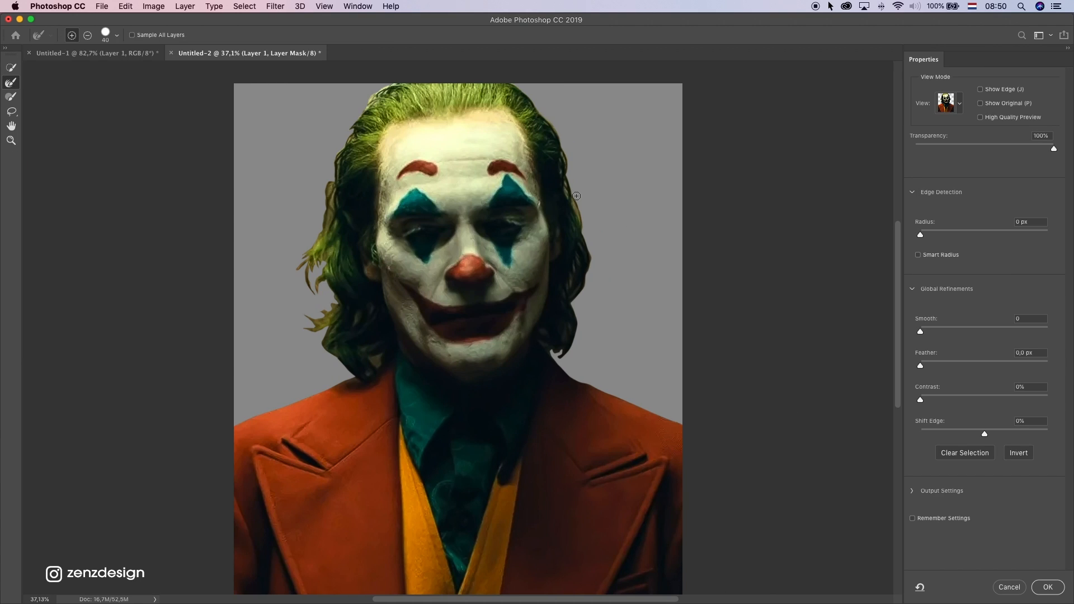
left_click(10, 83)
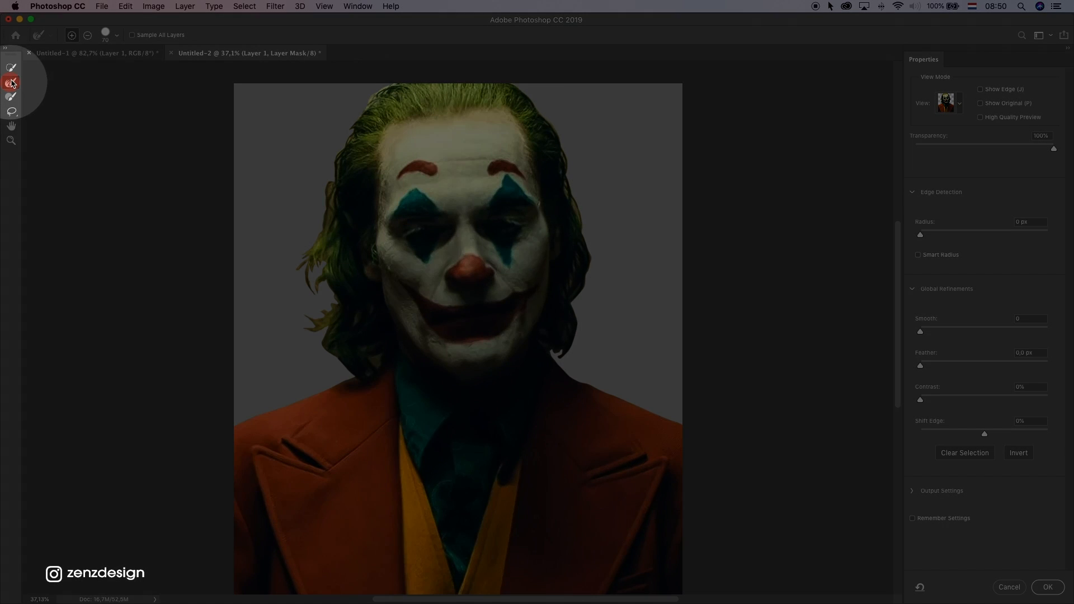
mouse_move(328, 304)
left_mouse_down()
mouse_move(328, 360)
mouse_move(351, 376)
mouse_move(304, 315)
mouse_move(316, 313)
mouse_move(308, 270)
mouse_move(321, 276)
mouse_move(303, 289)
mouse_move(299, 267)
mouse_move(326, 186)
left_mouse_up()
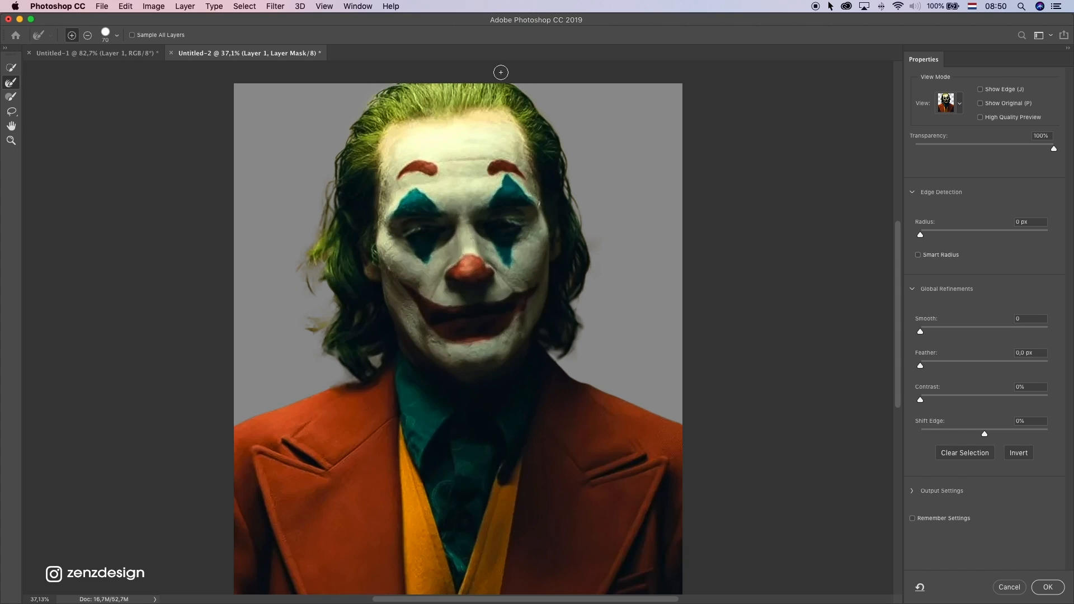
left_click(302, 293)
left_click_drag(318, 316, 278, 320)
left_click(298, 232)
Set Shift Edge to -11% for the refined mask and apply the Select and Mask changes
scroll(355, 140, "up", 2)
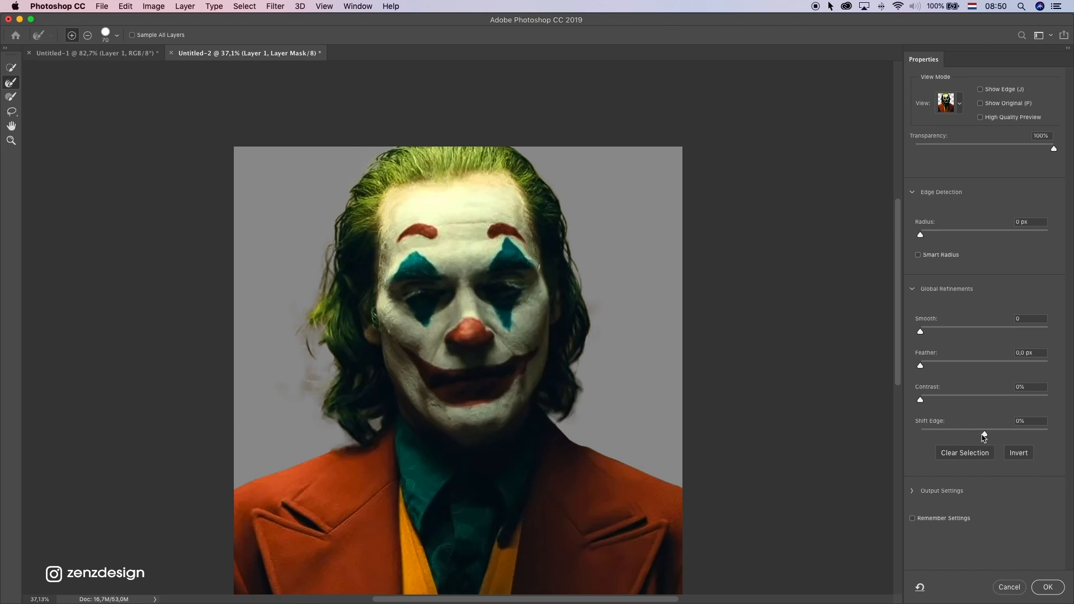
left_click_drag(984, 437, 968, 436)
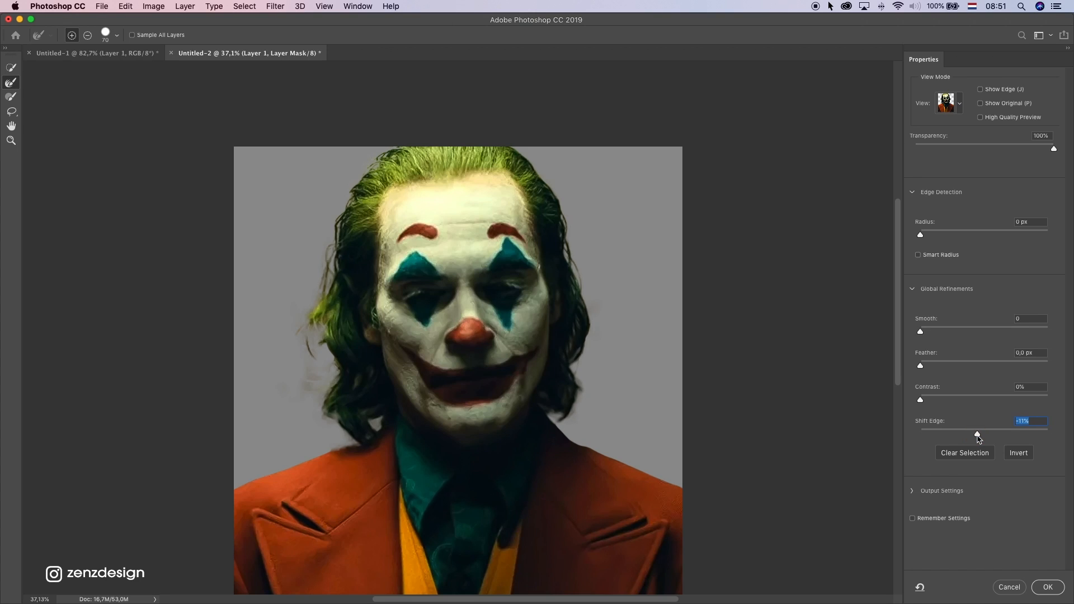
left_click(1046, 585)
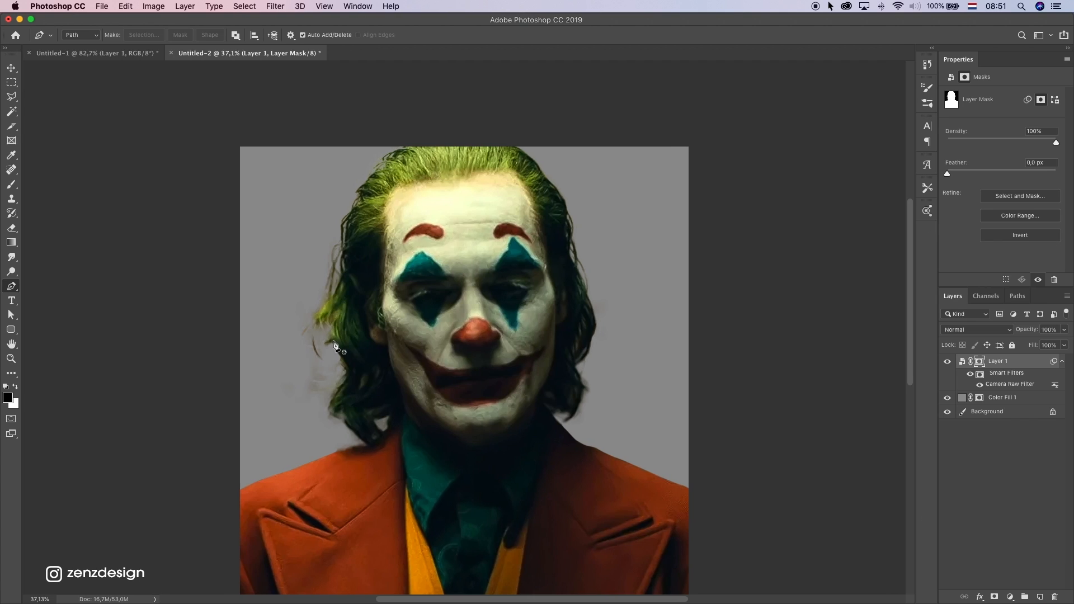
Paint out the smudges and stray strands beside the left hair on the mask with a 60 px soft round black brush
key("p")
scroll(324, 365, "up", 5)
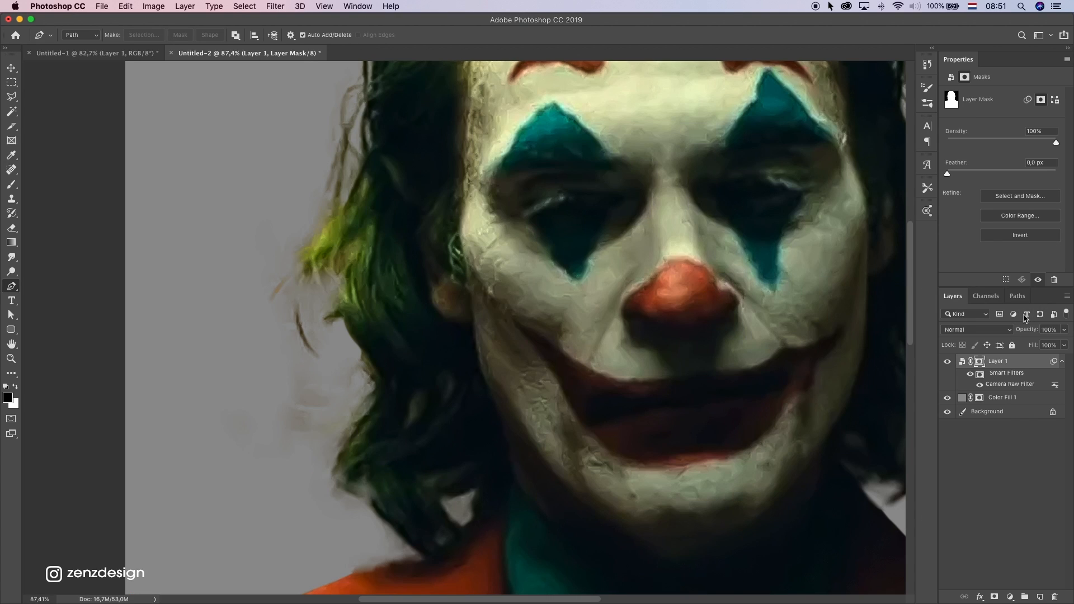
left_click(12, 184)
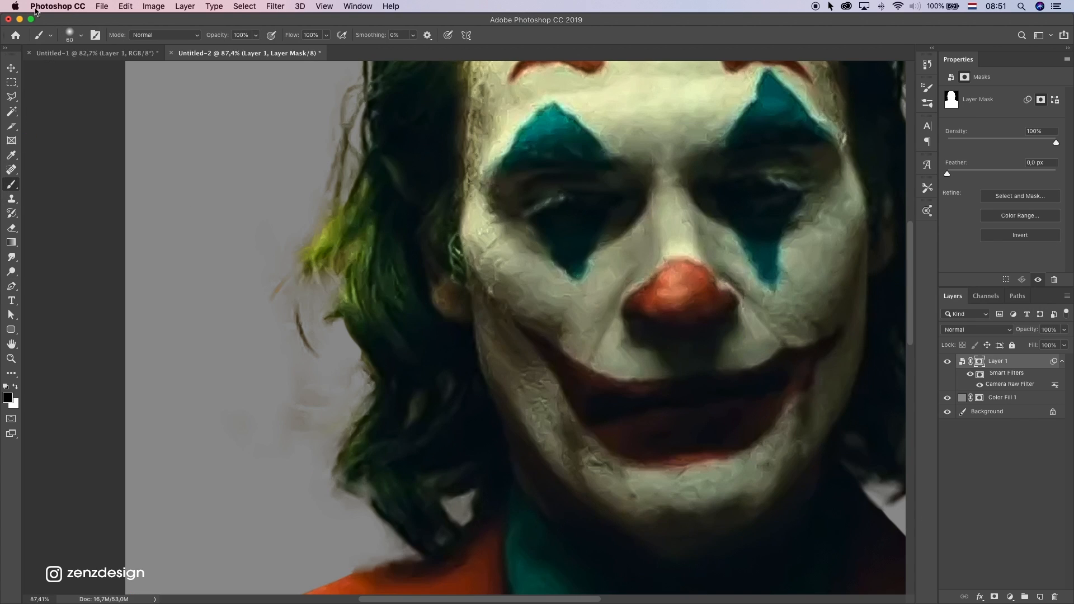
left_click(69, 34)
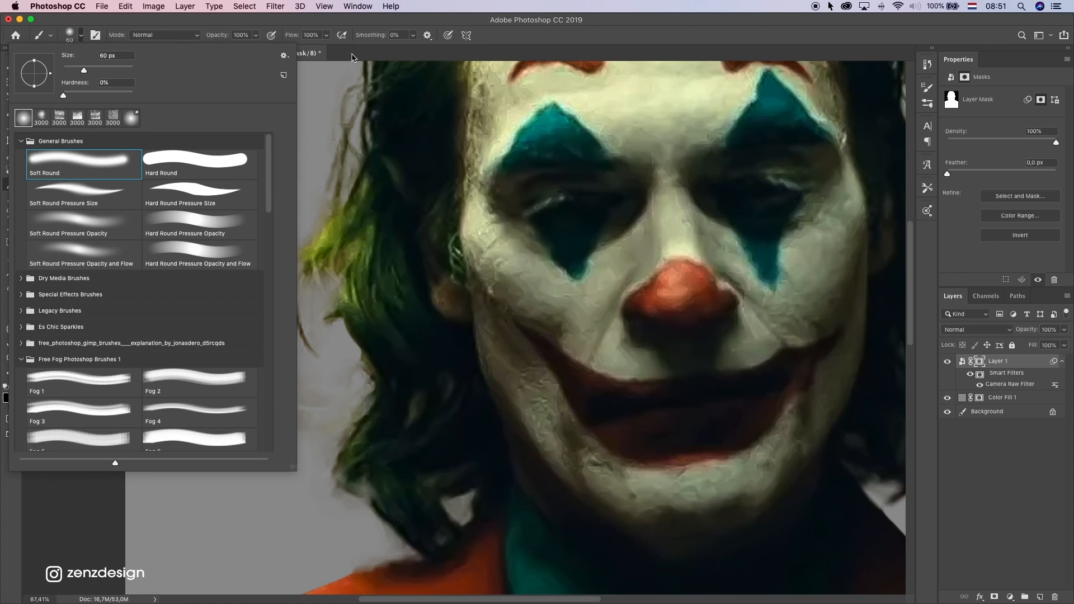
left_click(299, 171)
mouse_move(297, 412)
left_mouse_down()
mouse_move(330, 415)
mouse_move(321, 438)
left_mouse_up()
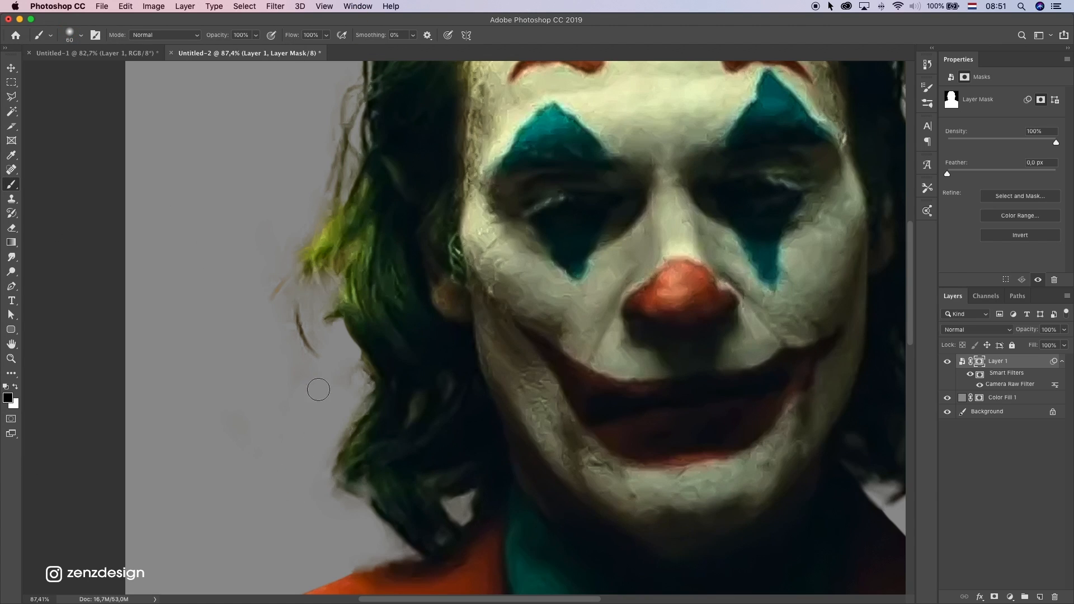
mouse_move(311, 388)
left_mouse_down()
mouse_move(293, 298)
mouse_move(269, 291)
mouse_move(266, 264)
mouse_move(278, 296)
mouse_move(269, 362)
mouse_move(286, 300)
mouse_move(307, 284)
mouse_move(270, 249)
mouse_move(305, 274)
mouse_move(285, 235)
left_mouse_up()
Undo the last soft stroke, raise the brush hardness, and clean the mask along the left shoulder and lower left hair
scroll(267, 265, "up", 3)
scroll(294, 252, "up", 4)
scroll(290, 279, "down", 10)
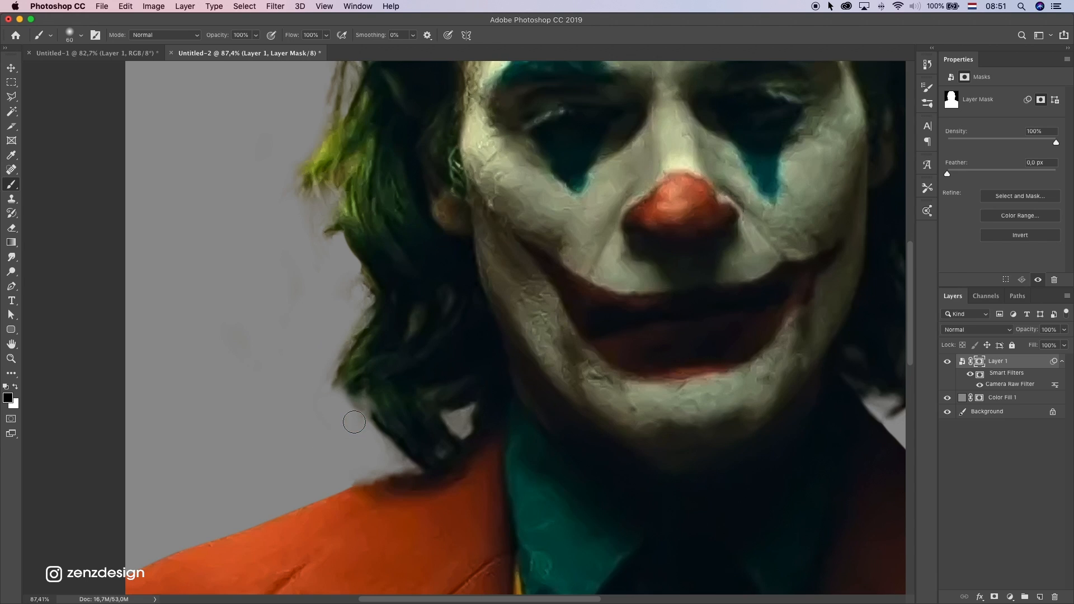
key("super+z")
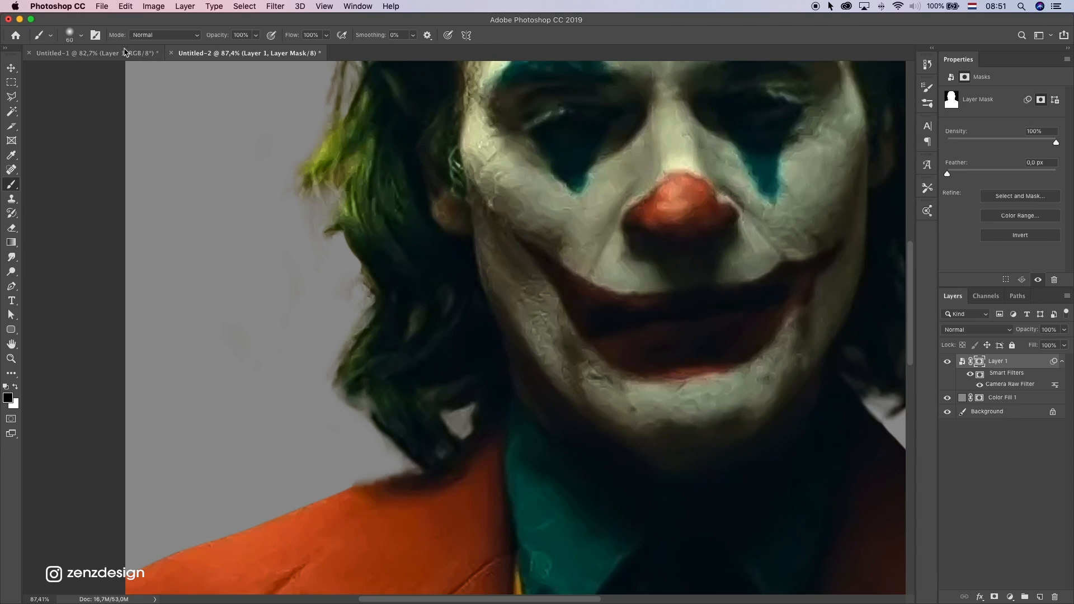
left_click(66, 35)
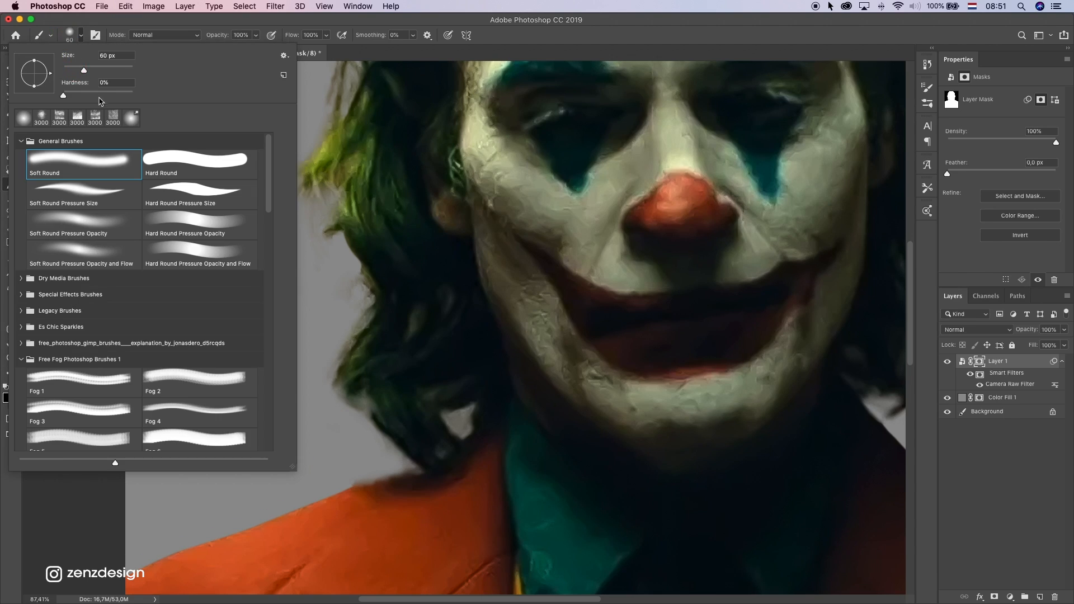
left_click_drag(104, 94, 114, 93)
left_click(190, 42)
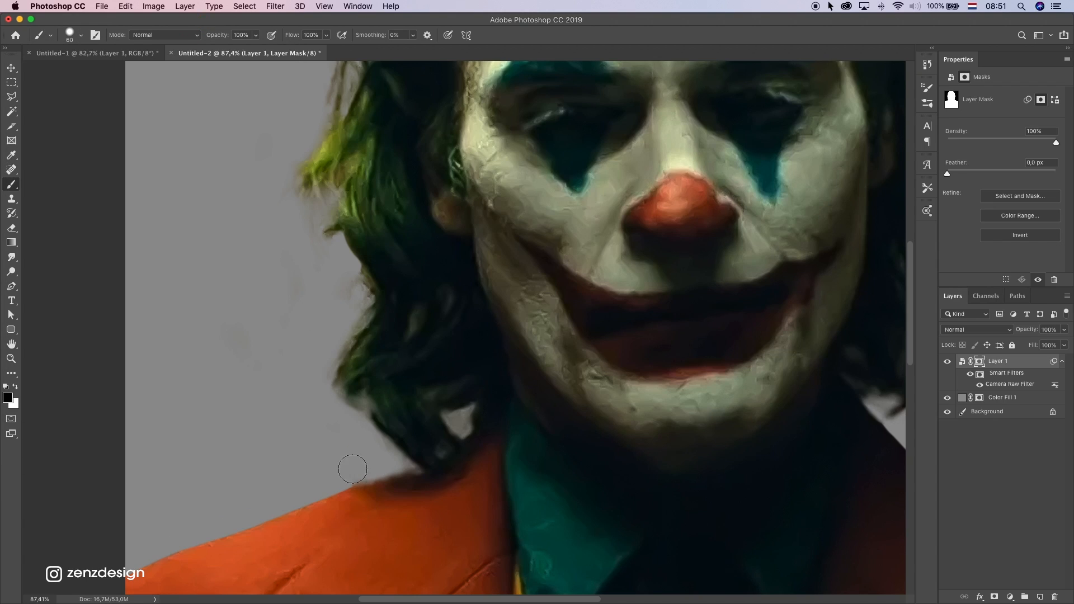
mouse_move(352, 468)
left_mouse_down()
mouse_move(385, 463)
mouse_move(277, 497)
mouse_move(391, 462)
mouse_move(319, 431)
left_mouse_up()
left_click_drag(390, 467, 329, 423)
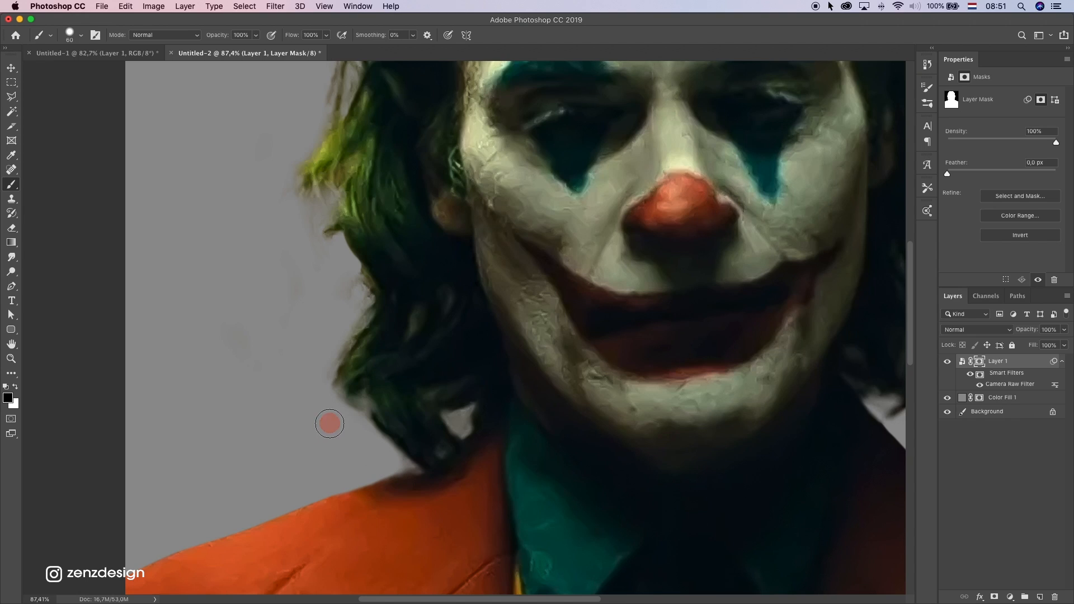
left_click_drag(353, 312, 338, 317)
mouse_move(343, 278)
left_mouse_down()
mouse_move(321, 278)
mouse_move(326, 266)
left_mouse_up()
scroll(311, 304, "up", 5)
mouse_move(303, 361)
left_mouse_down()
mouse_move(305, 343)
mouse_move(271, 329)
left_mouse_up()
key("super+z")
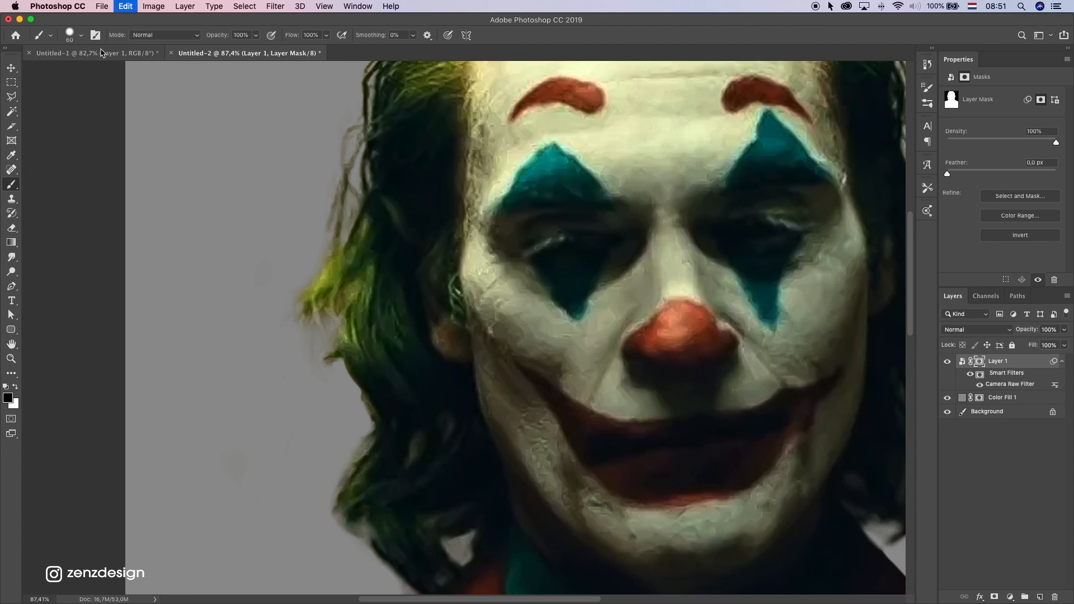
Reset the brush hardness to 0% and touch up the mask beside the lower right hair, undoing the last dab
left_click(81, 34)
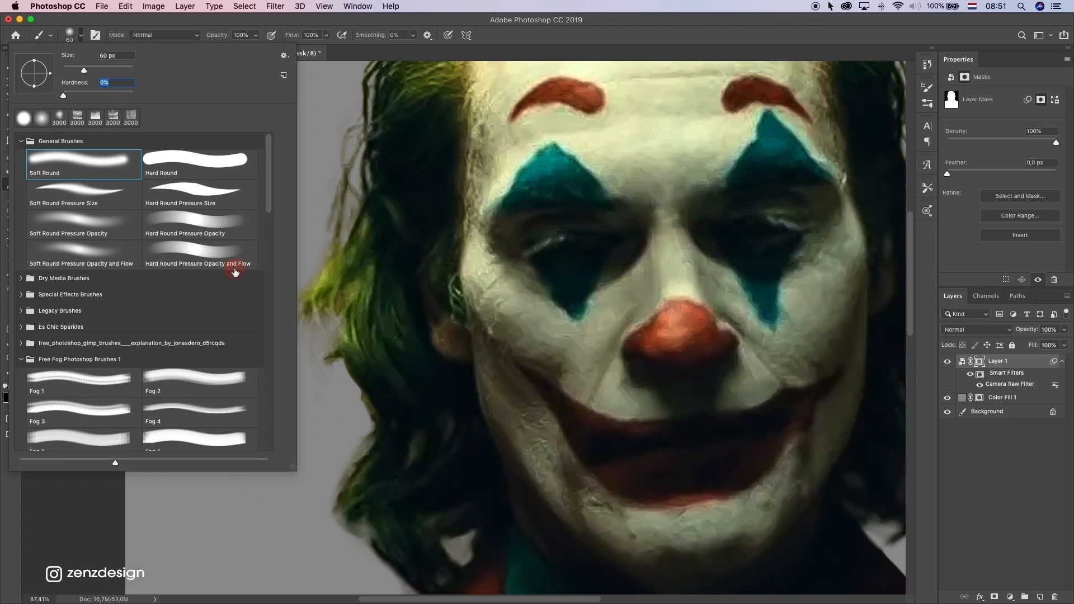
scroll(320, 276, "down", 3)
left_click(321, 160)
key("super+0")
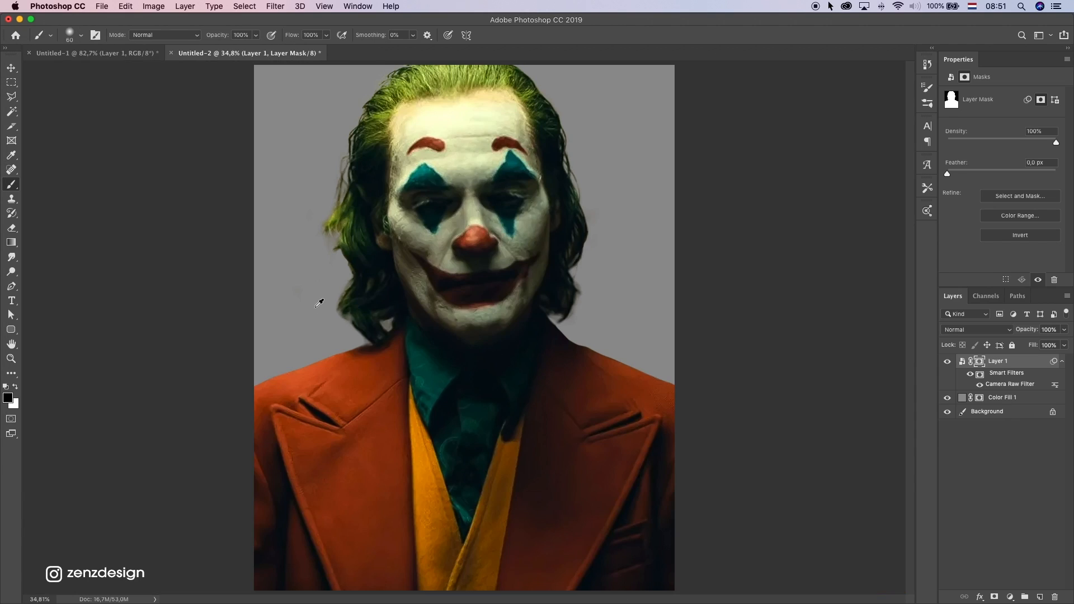
left_click(581, 302)
key("super+z")
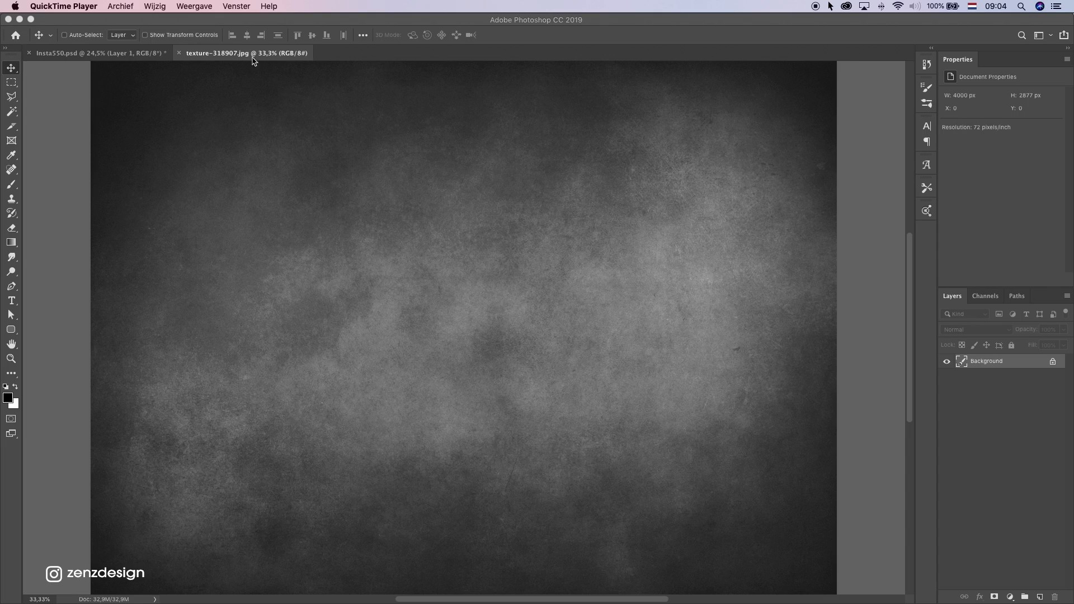
Copy the whole texture-318907.jpg image, close that file, and paste the texture above Color Fill 1 in Insta550.psd
left_click(384, 55)
key("super+a")
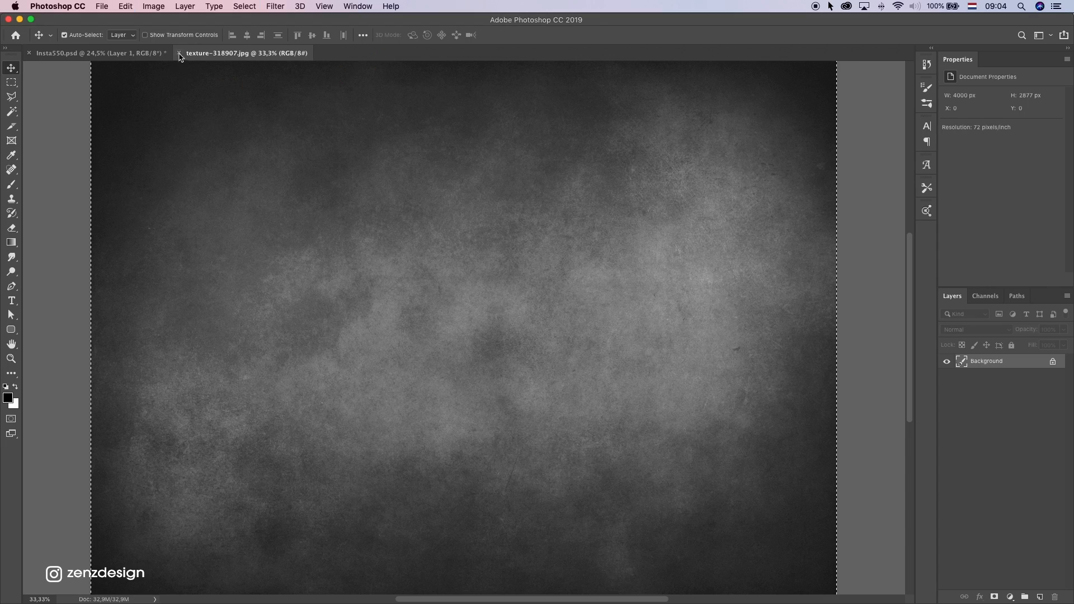
left_click(179, 54)
left_click(995, 380)
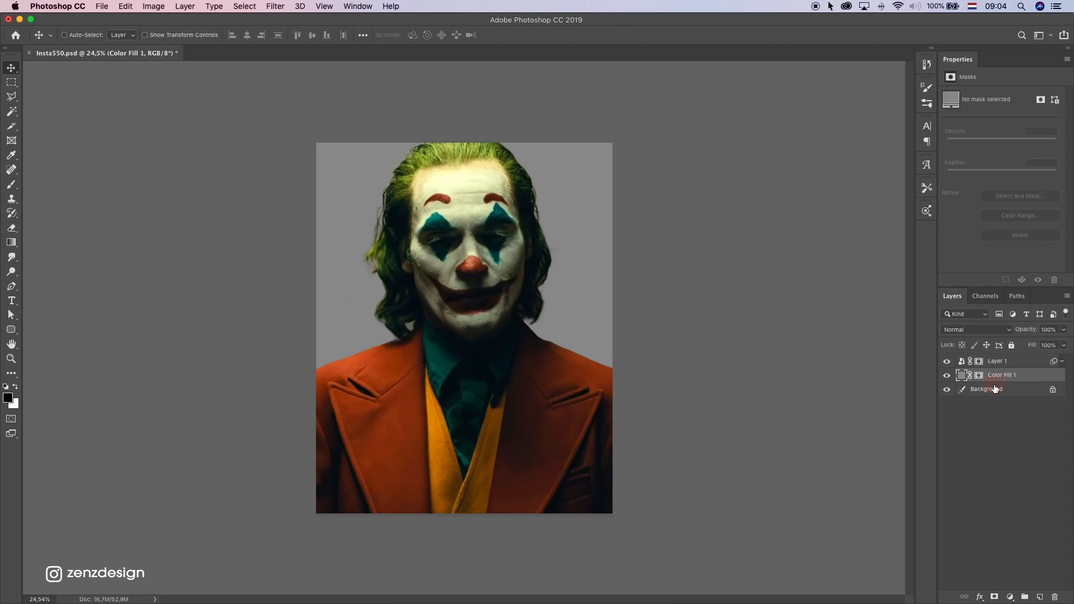
key("super+v")
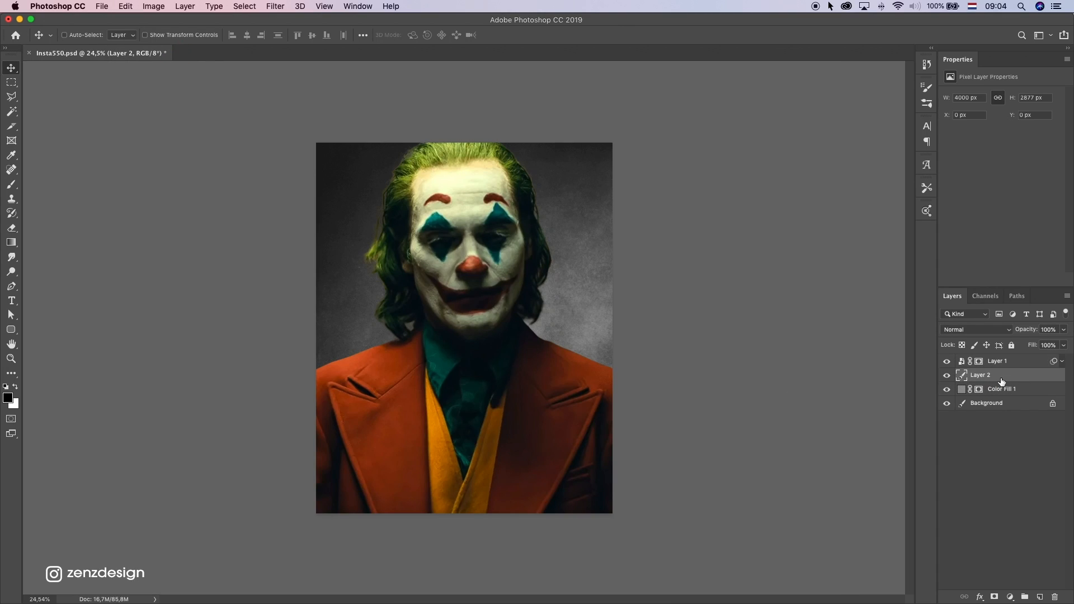
Convert the pasted texture layer to a smart object, rotate it 90°, and scale it to 76.44% to cover the canvas
right_click(984, 377)
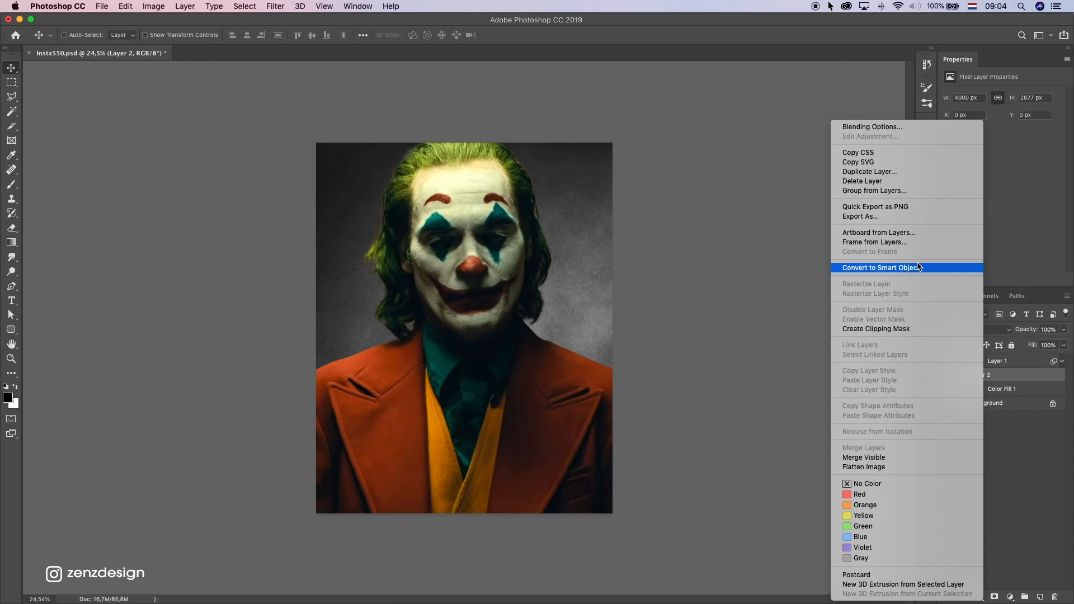
left_click(917, 268)
key("super+t")
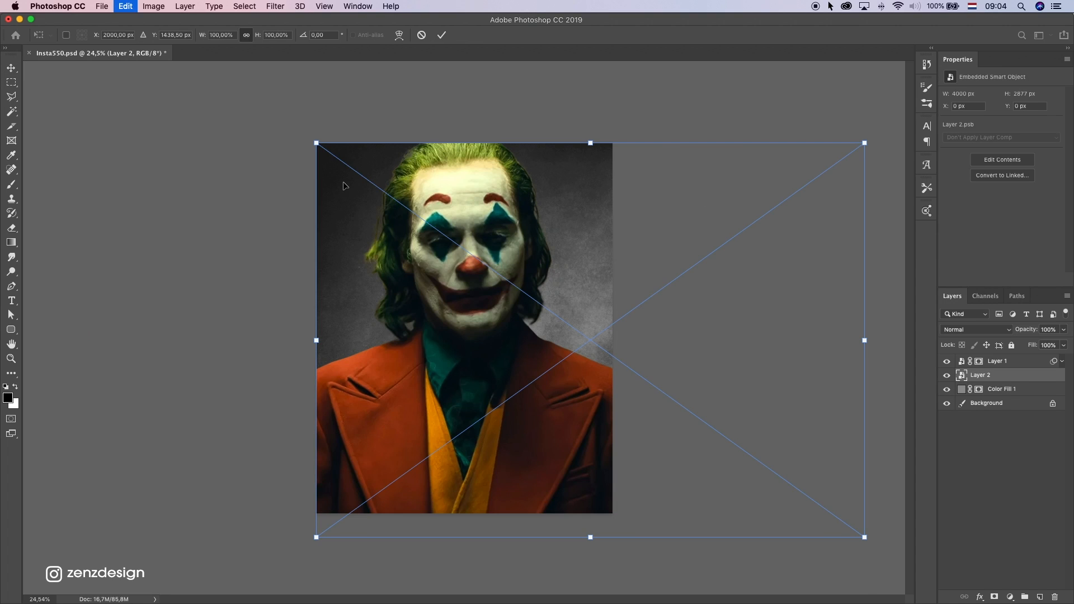
left_click_drag(401, 120, 616, 103)
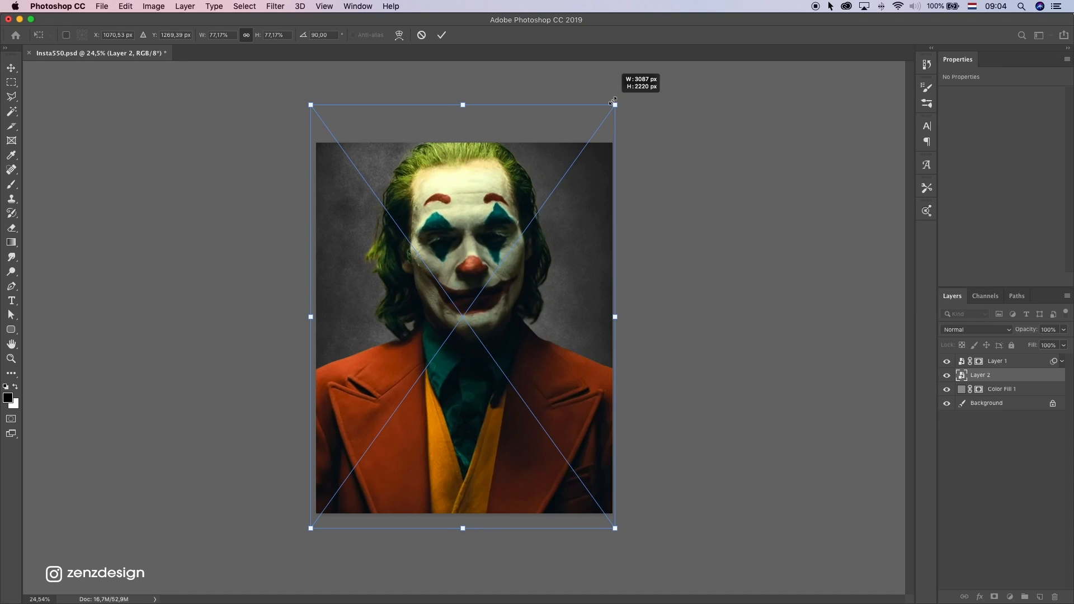
left_click_drag(314, 103, 314, 107)
key("Return")
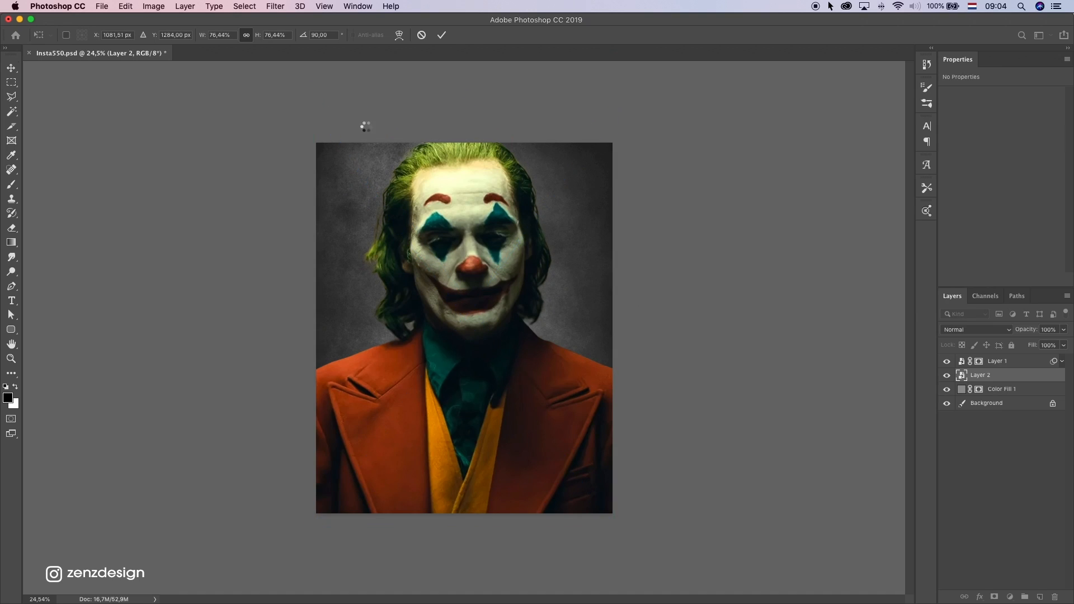
Clip a Curves adjustment to the texture layer, lowering the midtones to about output 103 and the white point to about output 216
left_click(1011, 598)
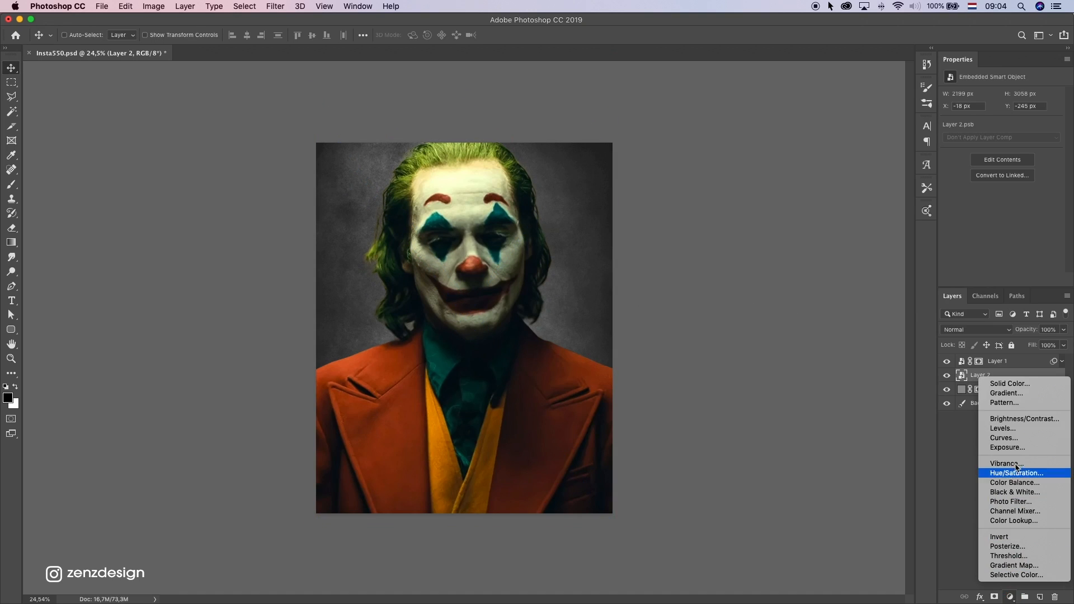
left_click(999, 437)
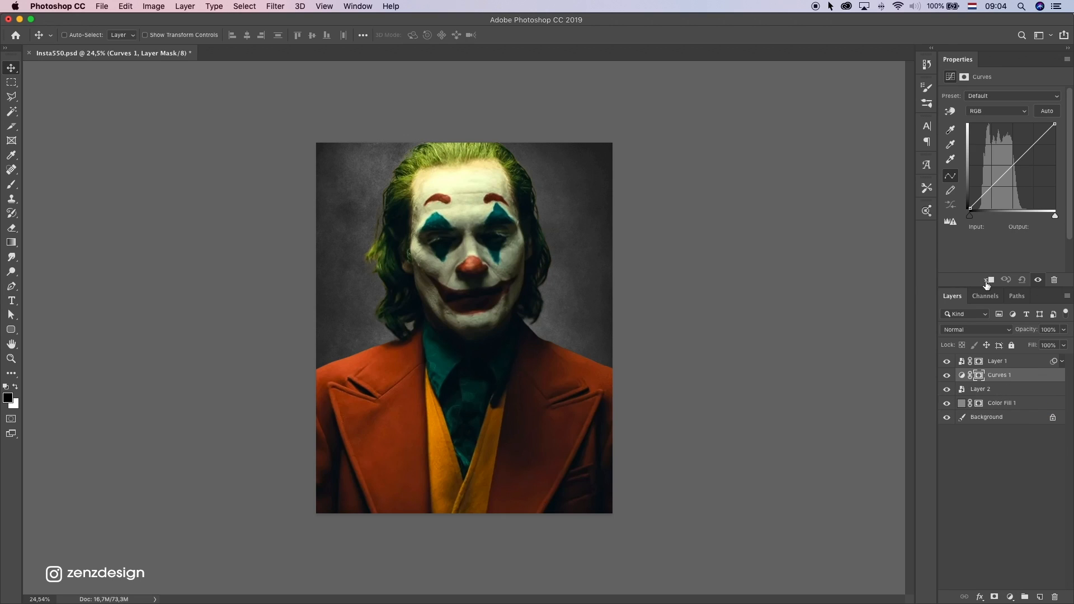
left_click(989, 280)
left_click_drag(1016, 165, 1021, 174)
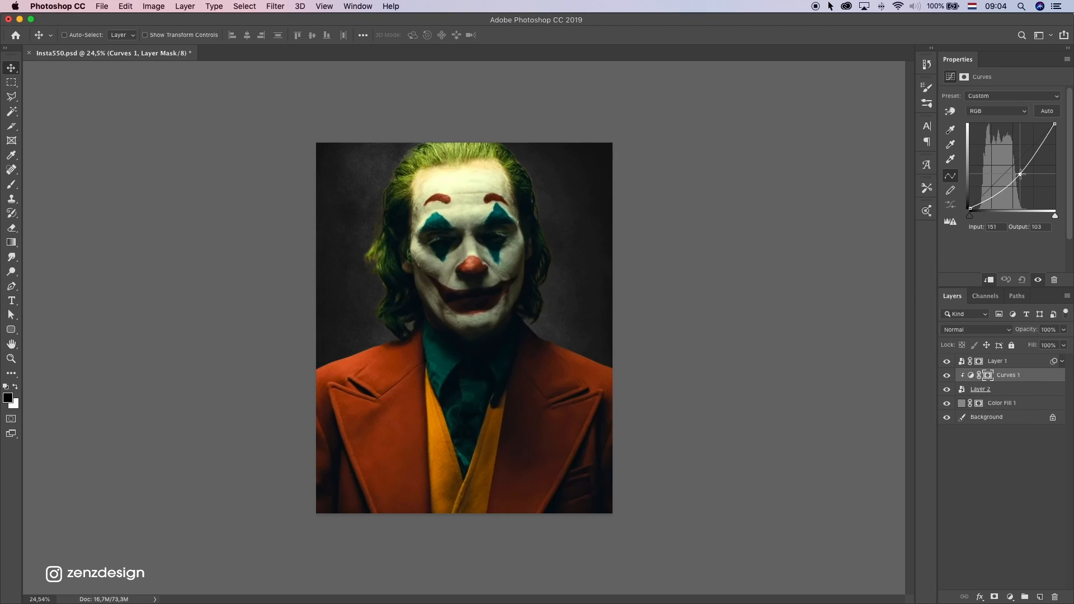
left_click_drag(1058, 126, 1058, 134)
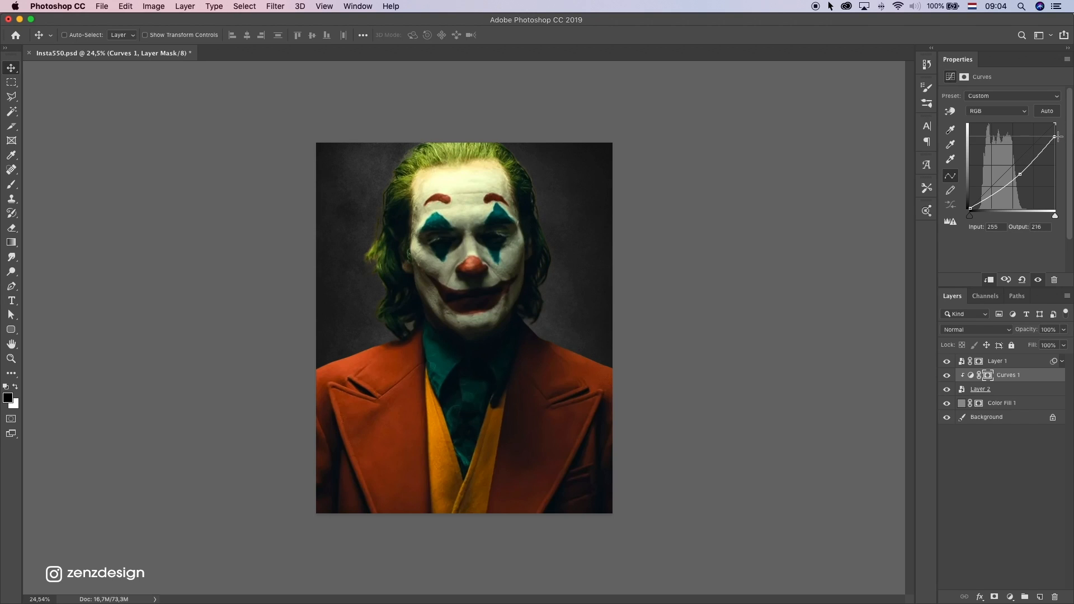
left_click_drag(1061, 131, 1061, 135)
left_click_drag(1022, 177, 1018, 176)
Group the Curves 1 adjustment with texture Layer 2 and name the group bg
left_click(1004, 372)
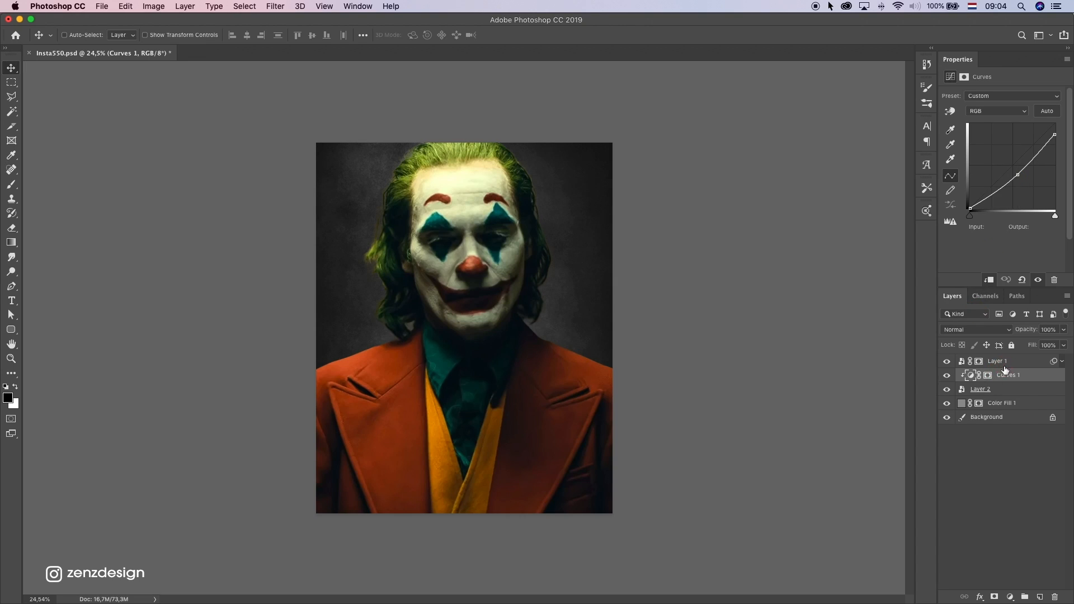
left_click(996, 394)
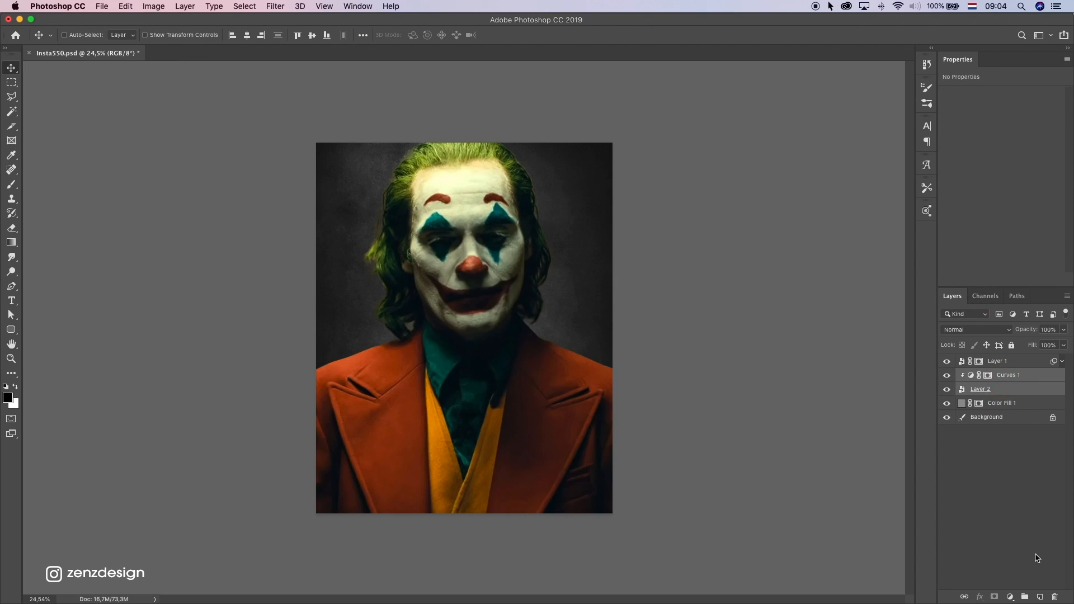
left_click(1024, 597)
double_click(987, 377)
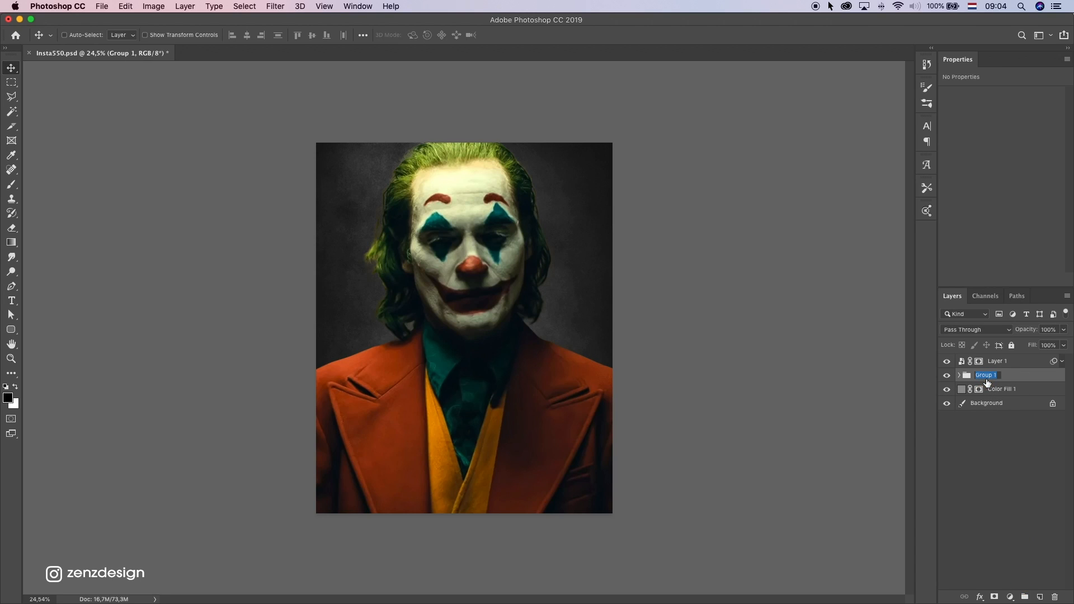
key("Return")
Create a new group above Layer 1 and name it joker
left_click(989, 361)
left_click(946, 361, "alt")
left_click(947, 362, "alt")
left_click(1009, 597)
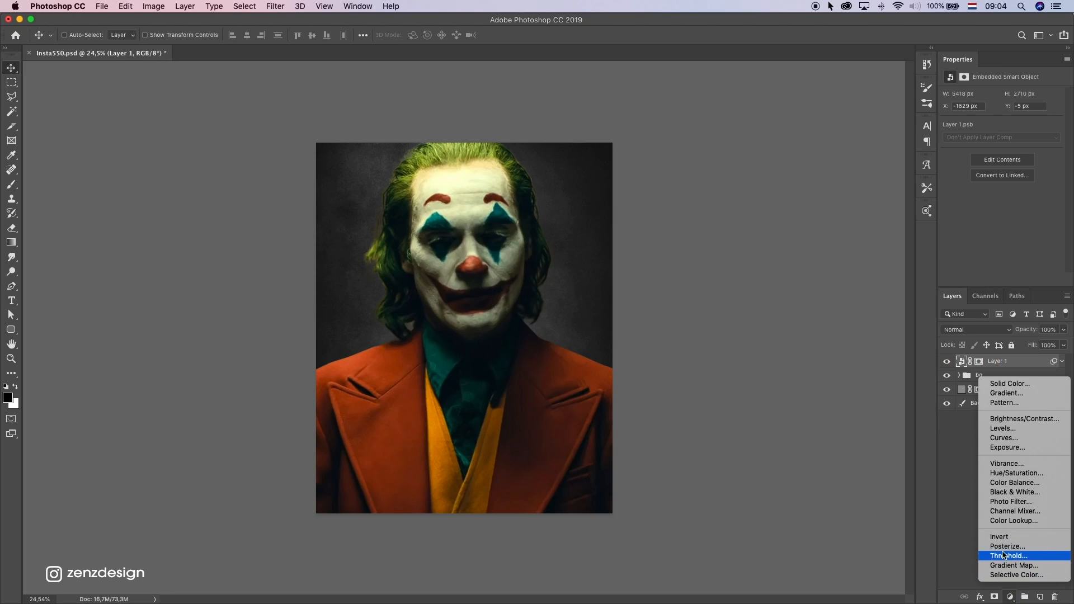
left_click(1025, 598)
left_click(1024, 598)
left_click(989, 363)
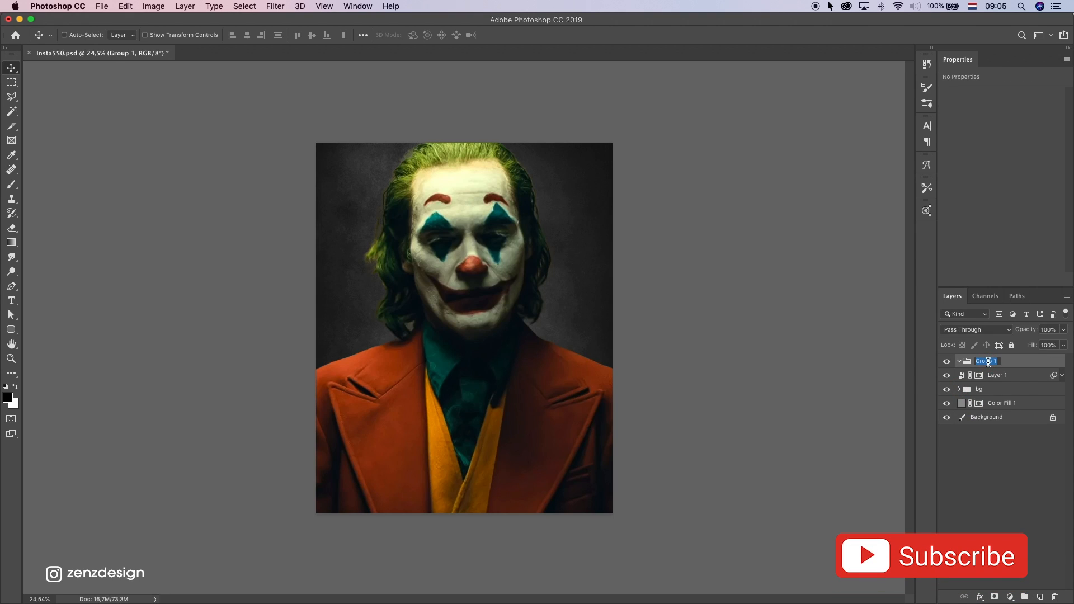
type("joker")
key("Return")
Move Layer 1 into the joker group
left_click(1001, 373)
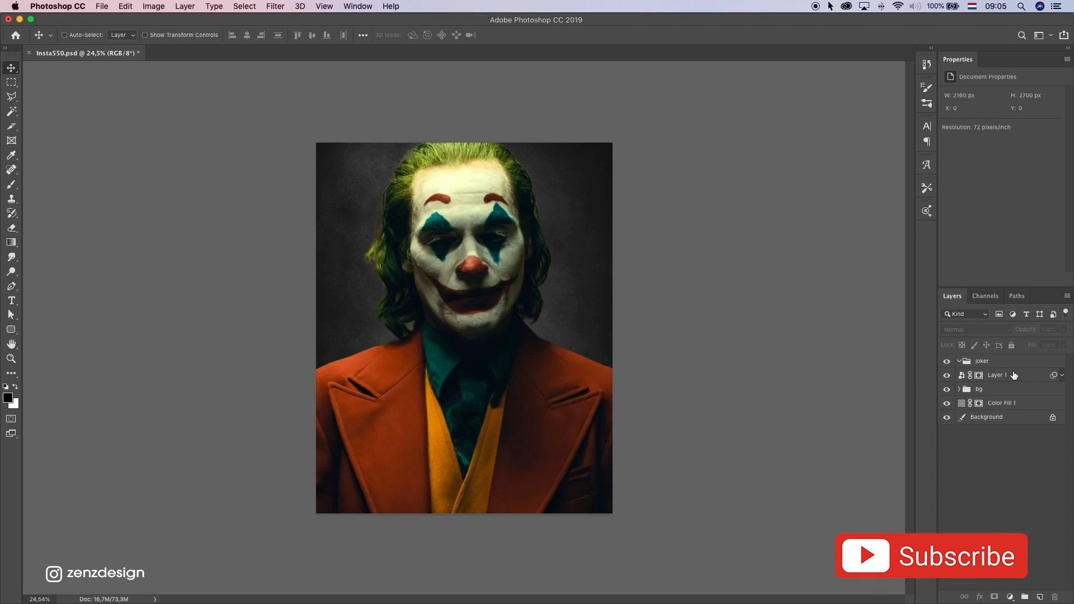
double_click(1018, 374)
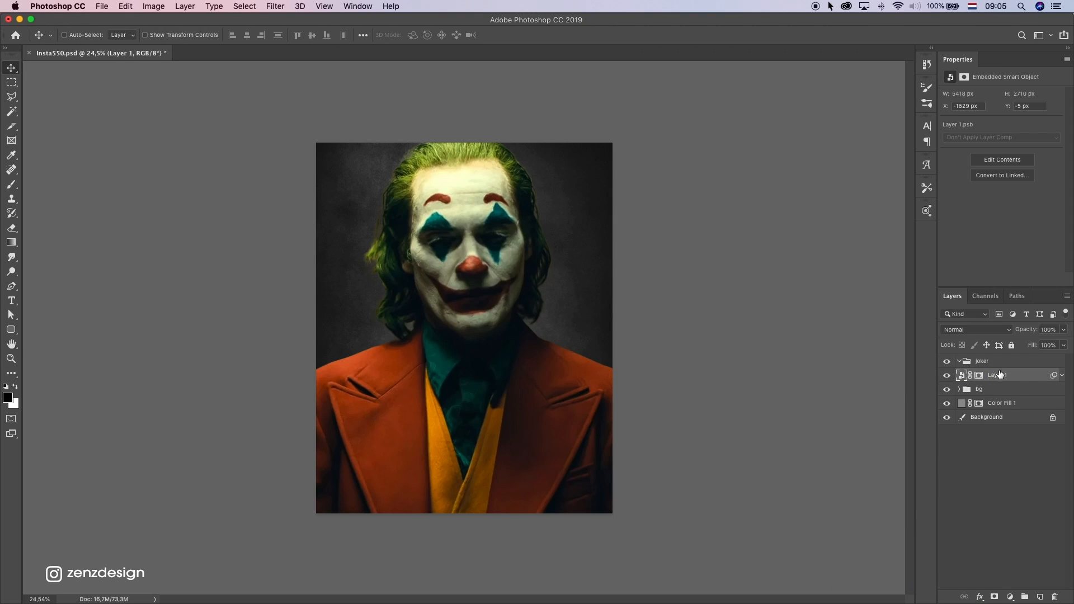
left_click_drag(999, 375, 972, 361)
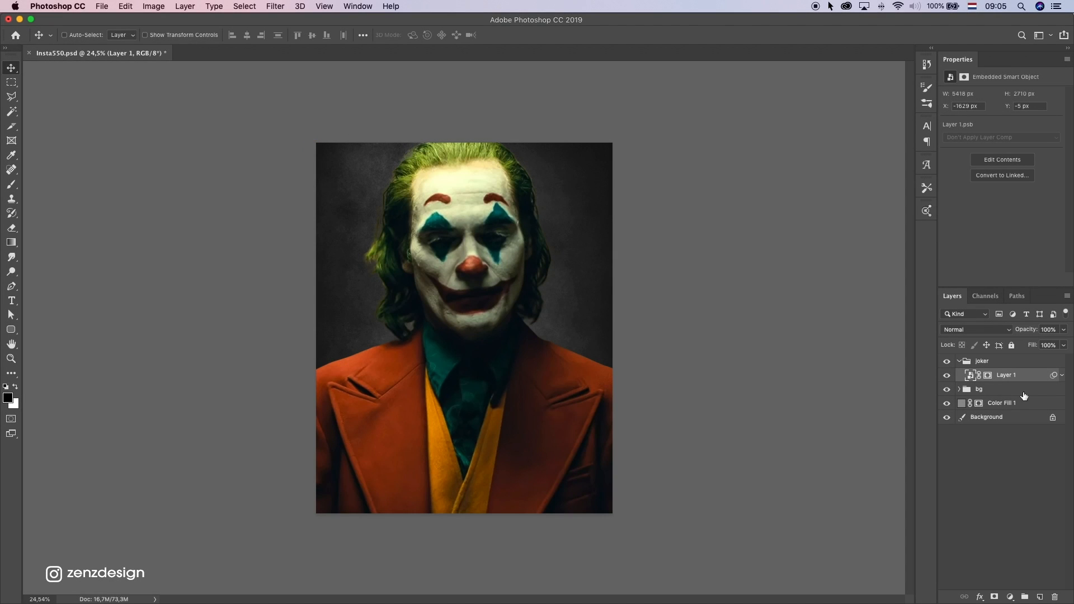
Clip a Curves adjustment to Layer 1, remove its midtone point, and lower the white point to output 128
left_click(1010, 598)
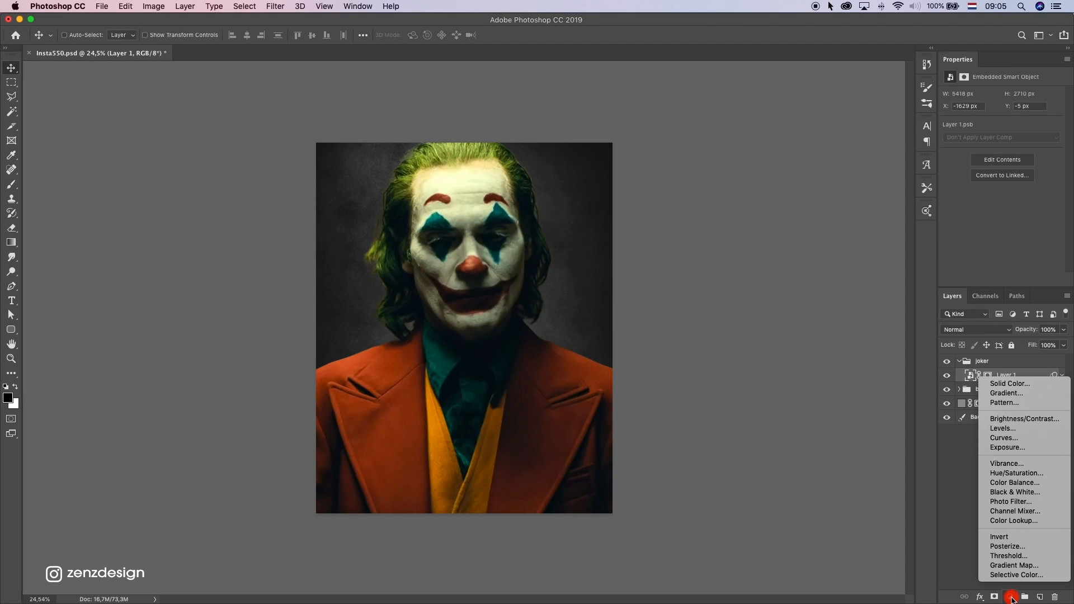
left_click(1024, 442)
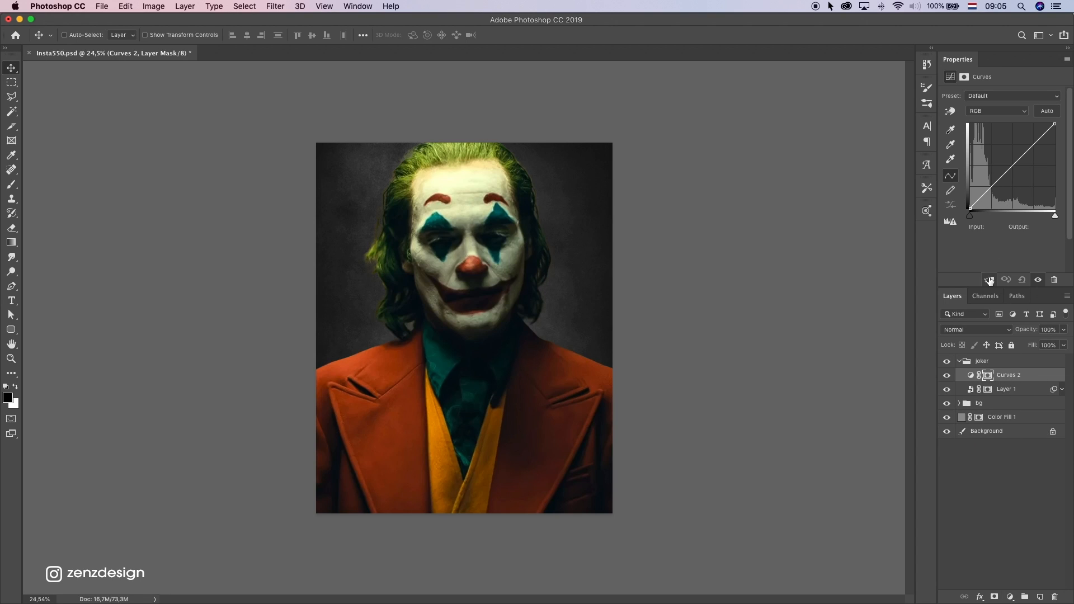
mouse_move(1054, 127)
left_mouse_down()
mouse_move(1062, 158)
mouse_move(1057, 144)
left_mouse_up()
left_click_drag(1011, 176, 1011, 180)
left_click_drag(1057, 145, 1055, 150)
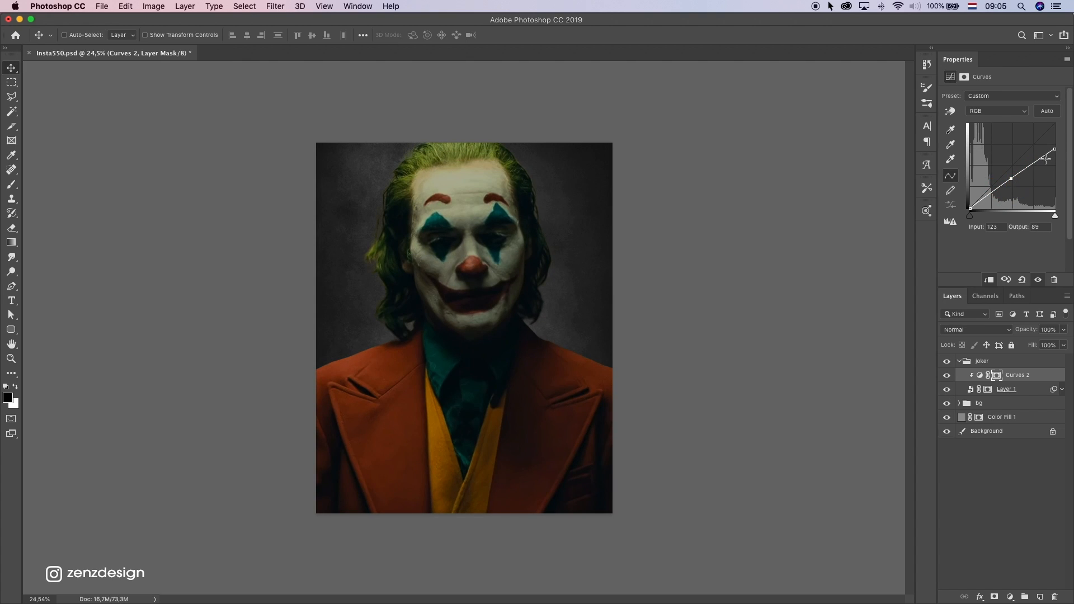
key("Delete")
left_click_drag(1055, 149, 1058, 169)
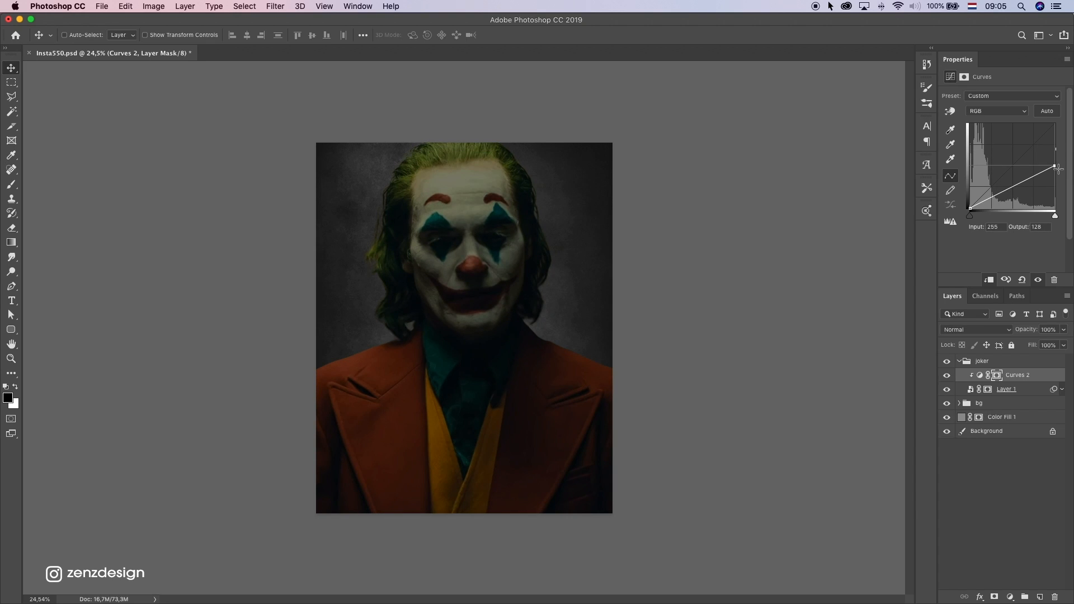
Choose the Soft Round brush and adjust its hardness for painting on the mask
left_click(12, 188)
left_click(73, 34)
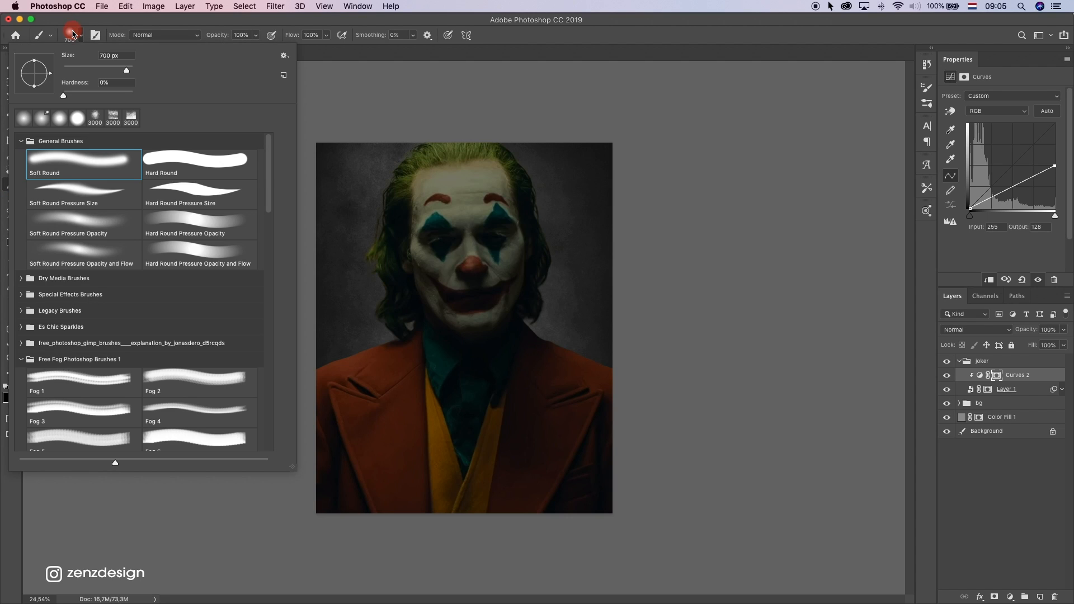
left_click(76, 151)
left_click(235, 23)
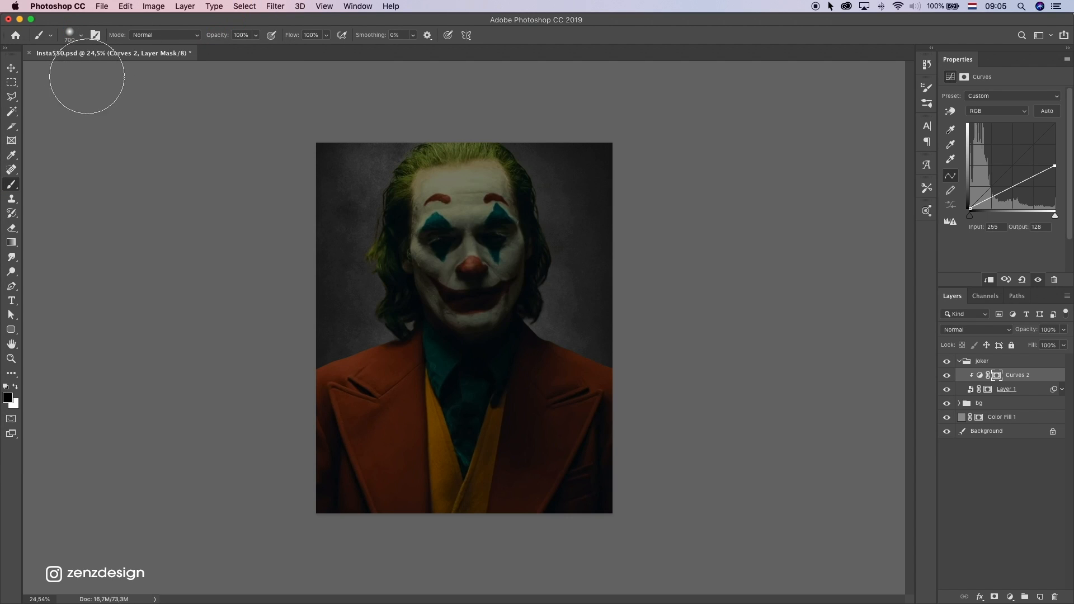
left_click(70, 35)
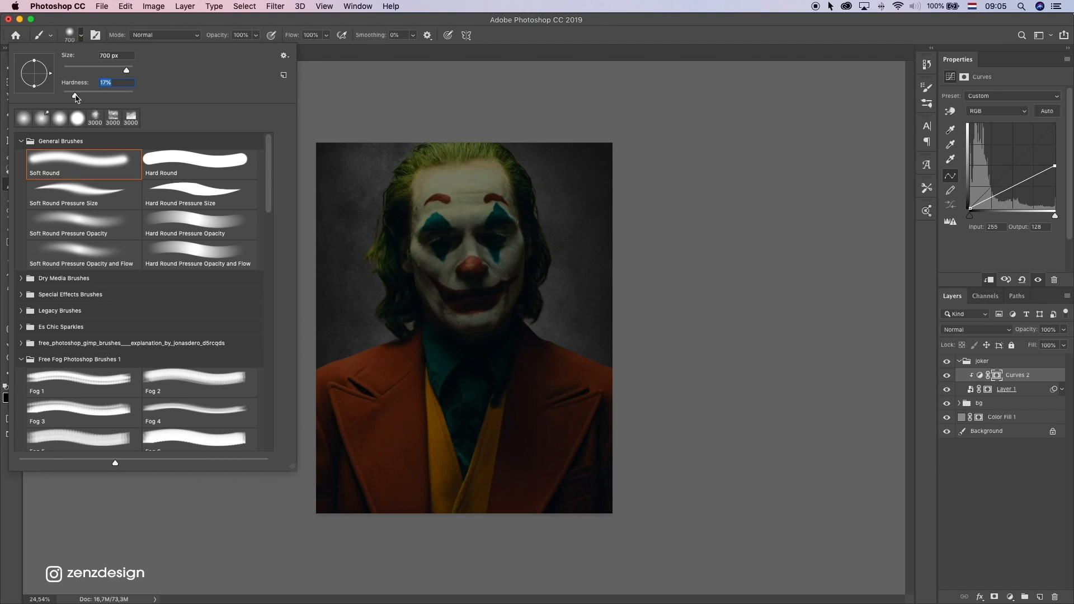
left_click(249, 26)
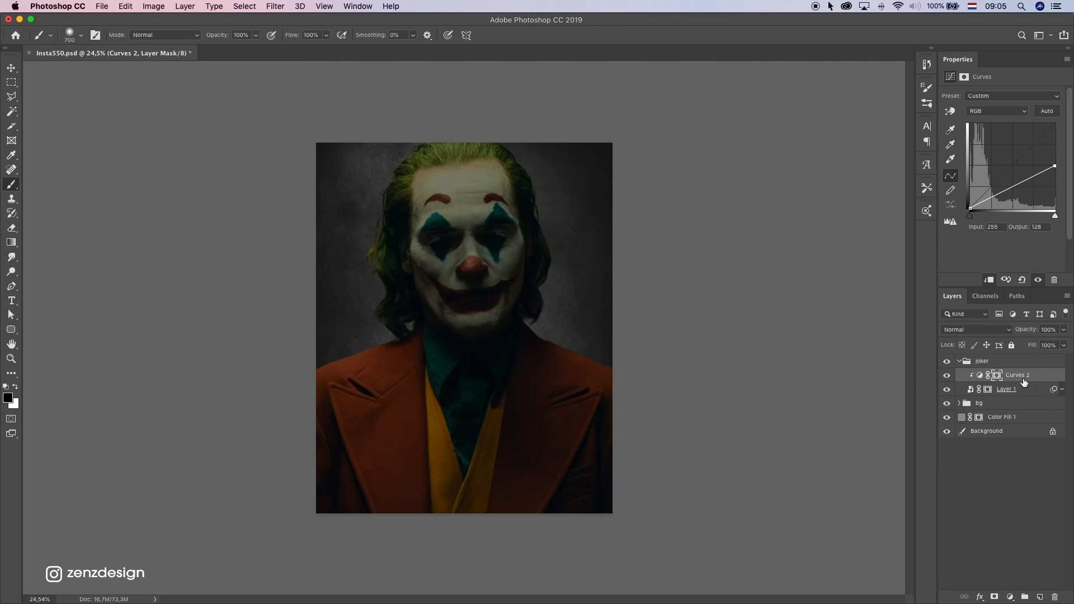
Paint black on the Curves 2 mask diagonally from the left hair across the face to the chin, undoing unwanted strokes
left_click(996, 377)
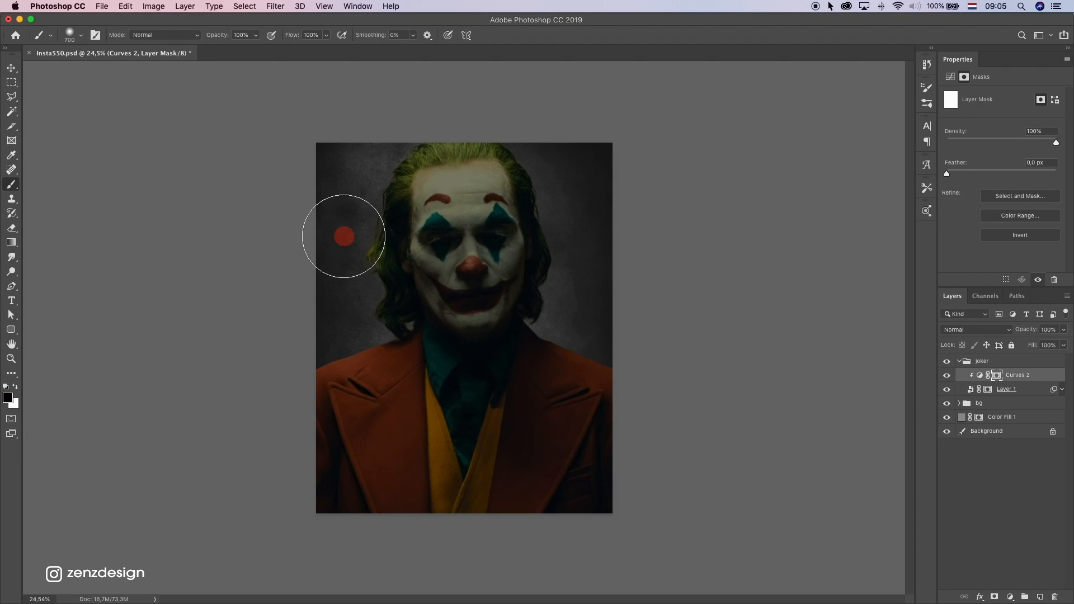
mouse_move(343, 232)
left_mouse_down()
mouse_move(421, 212)
mouse_move(402, 200)
mouse_move(424, 261)
mouse_move(385, 190)
left_mouse_up()
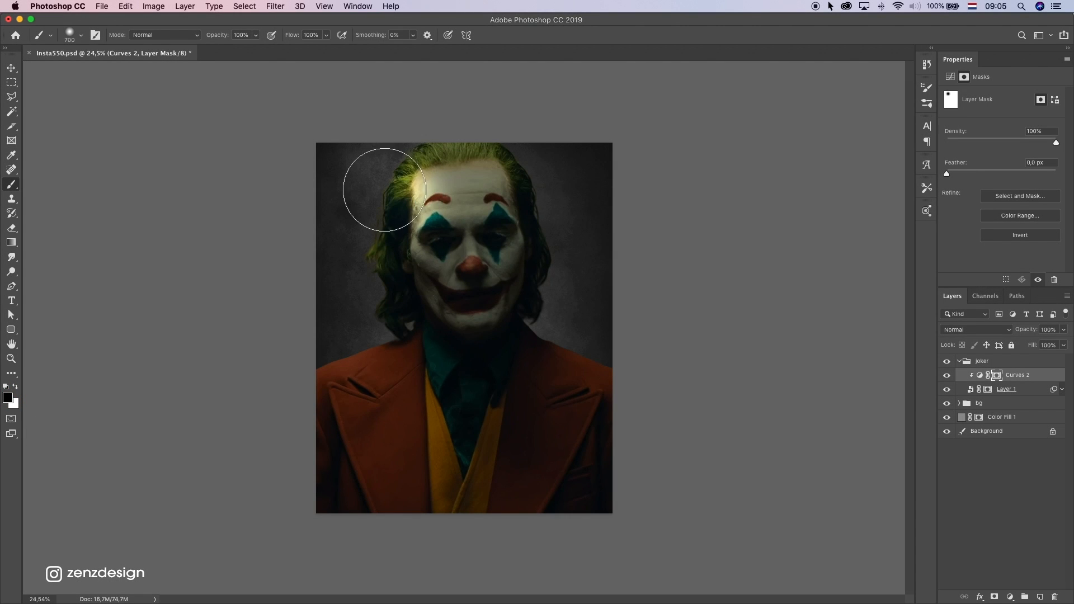
left_click(625, 456, "shift")
key("super+z")
left_click(396, 175)
left_click(477, 314, "shift")
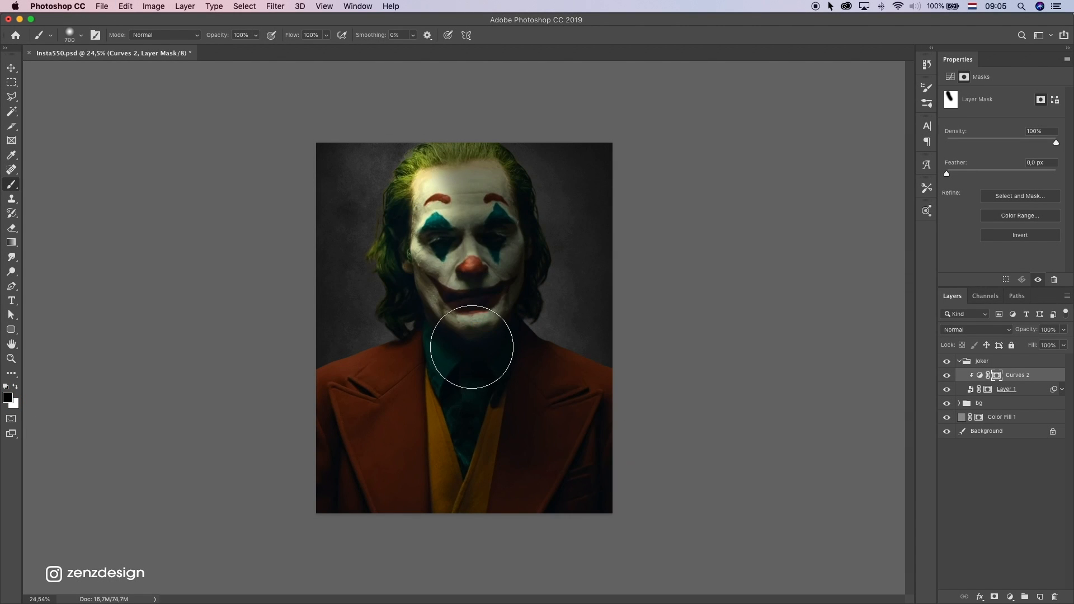
key("super+z")
left_click(402, 202)
left_click(481, 340, "shift")
left_click(421, 215)
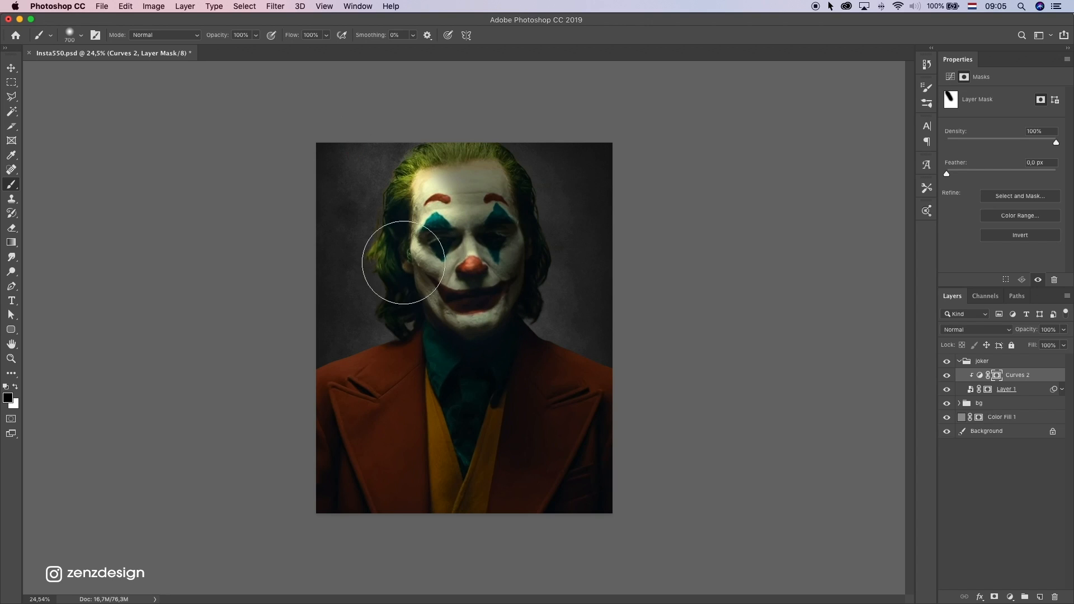
key("super+z")
left_click_drag(406, 245, 451, 318)
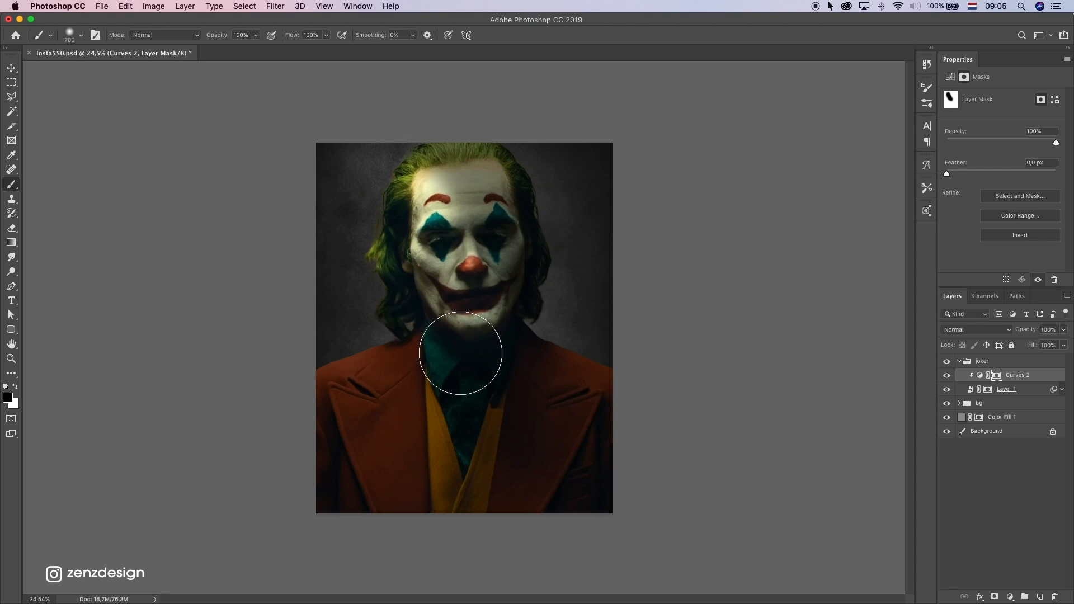
left_click(358, 170, "ctrl+alt")
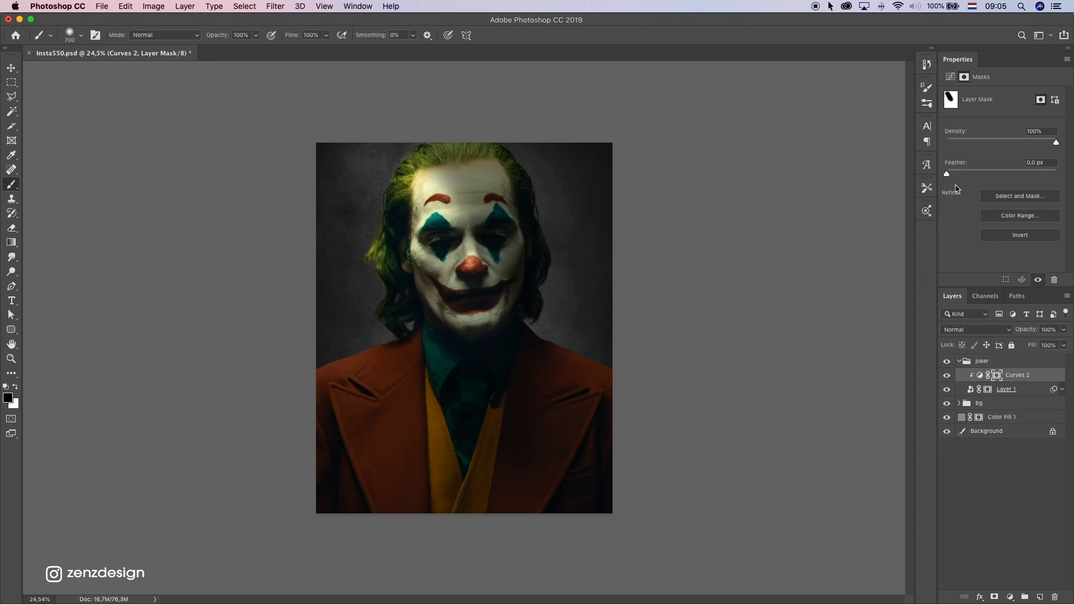
Lower the white point of the Curves 2 adjustment to output 108
left_click(979, 376)
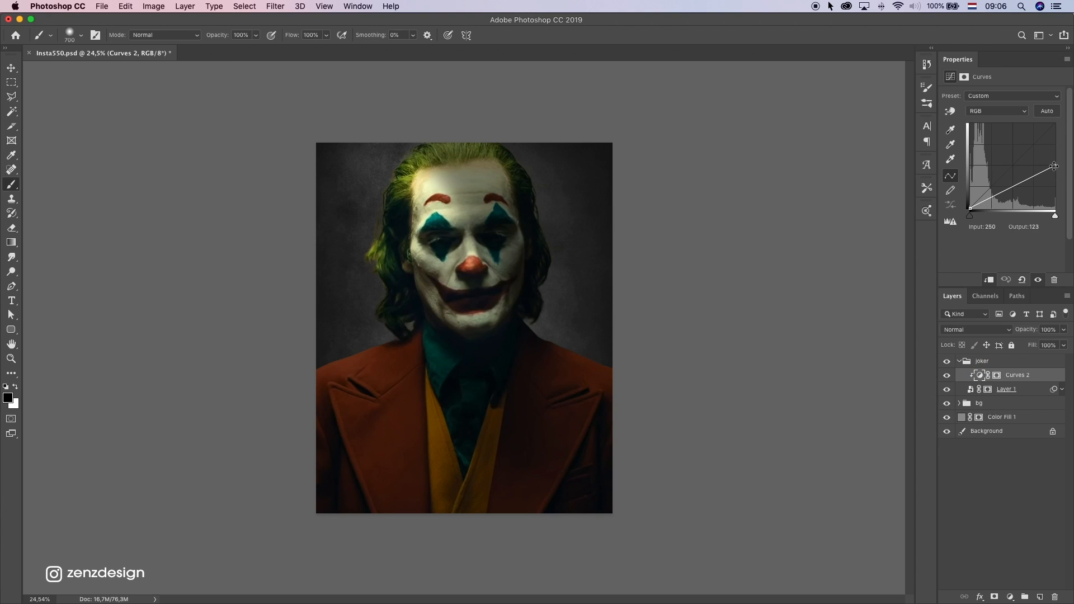
left_click_drag(1054, 166, 1055, 174)
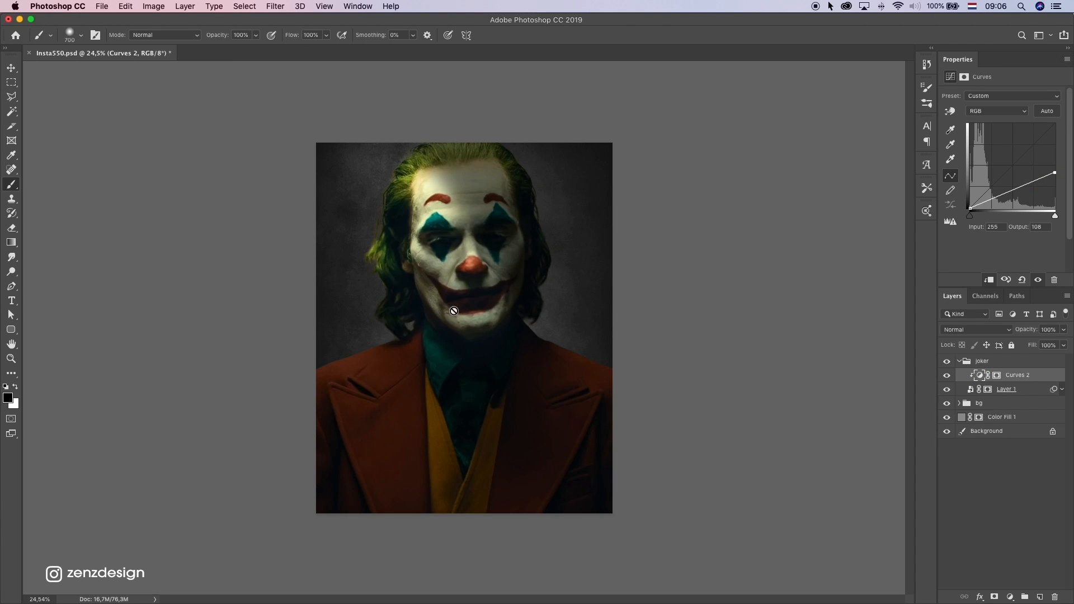
Paint black on the Curves 2 mask over the jacket and vest to bring back light, undoing unwanted strokes
left_click(997, 376)
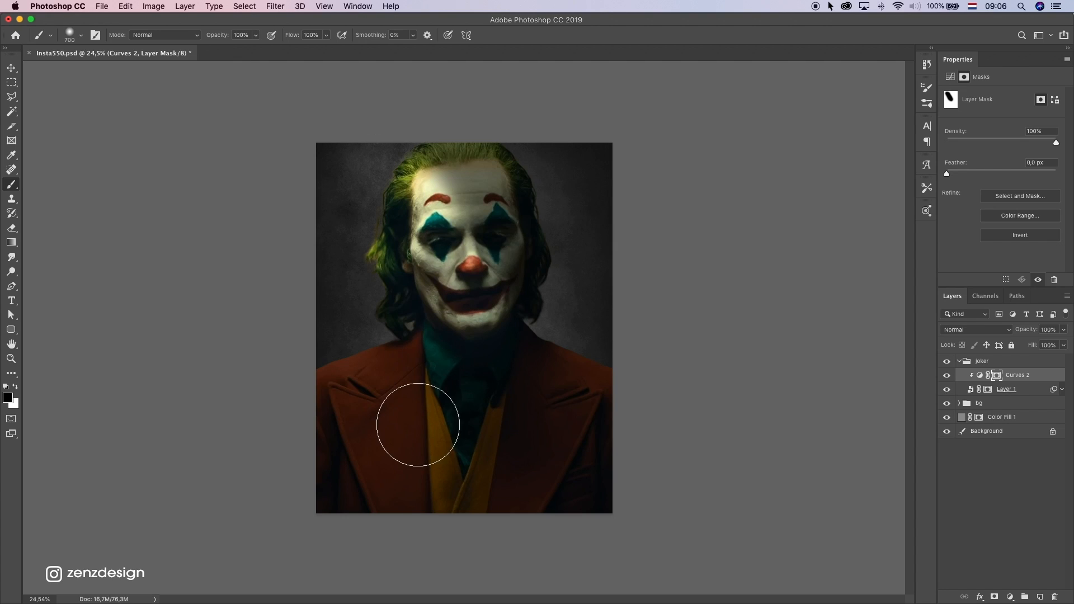
left_click_drag(417, 426, 272, 125)
key("super+z")
left_click_drag(397, 335, 513, 543)
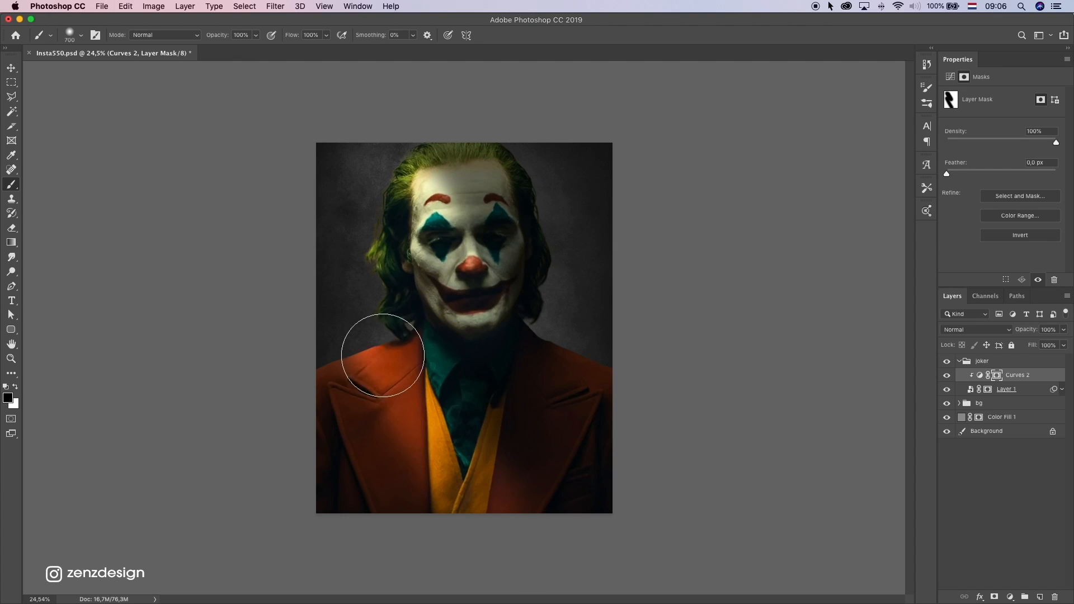
left_click_drag(304, 185, 566, 598)
key("super+z")
left_click_drag(597, 518, 568, 463)
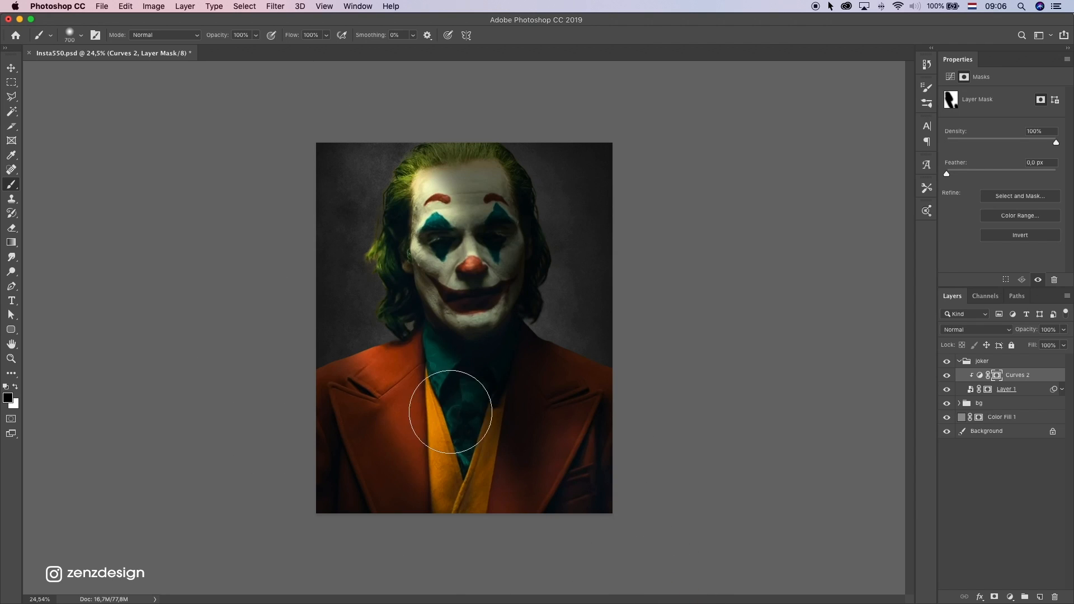
Switch the painting colour to white and touch up the Curves 2 mask on the jacket to restore shadow
left_click(16, 387)
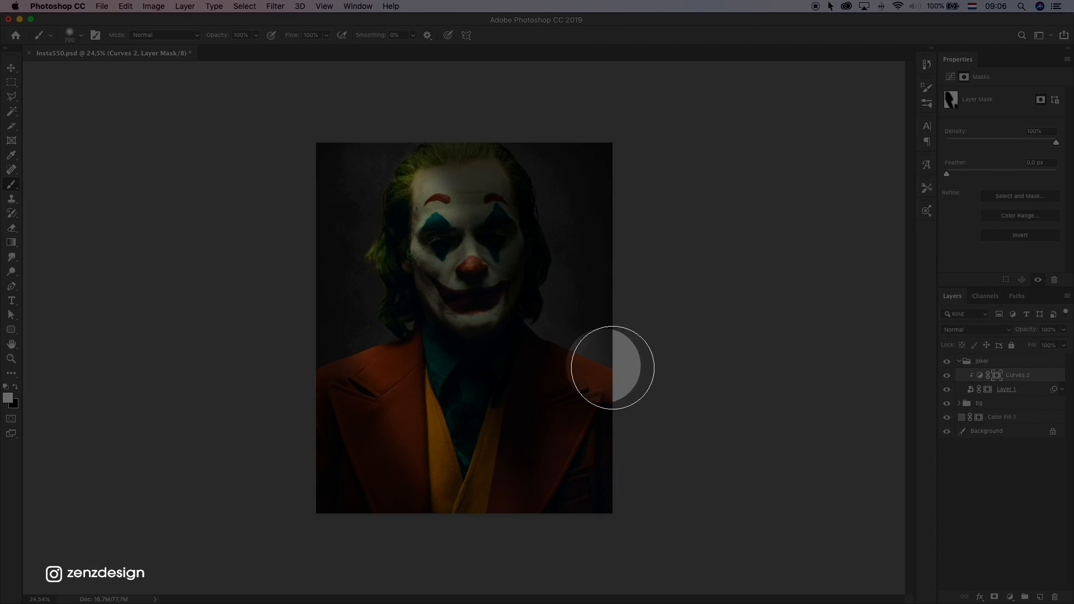
left_click(370, 378)
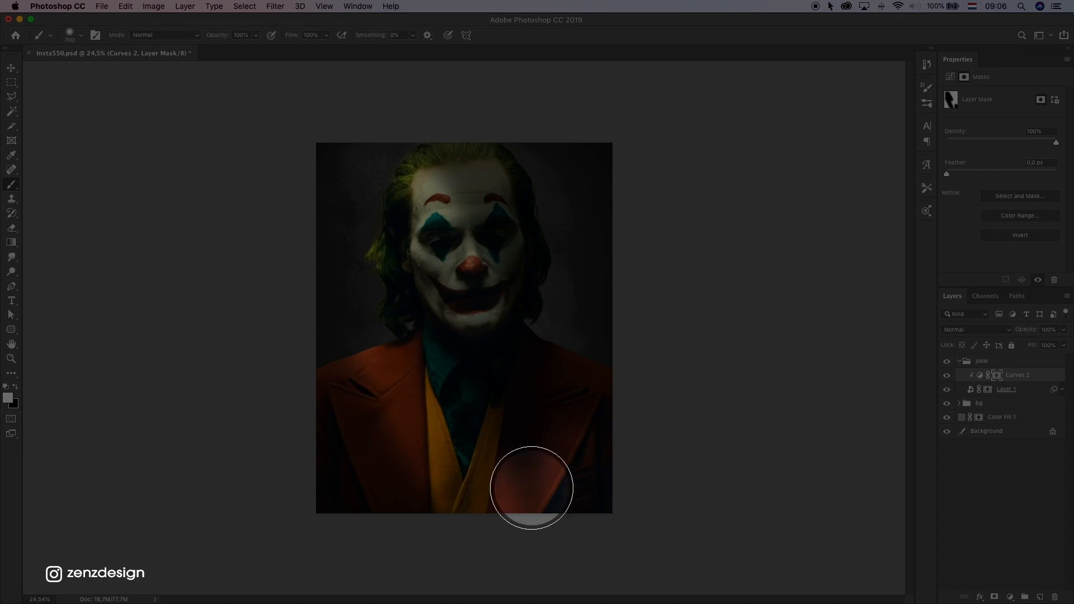
left_click(340, 365)
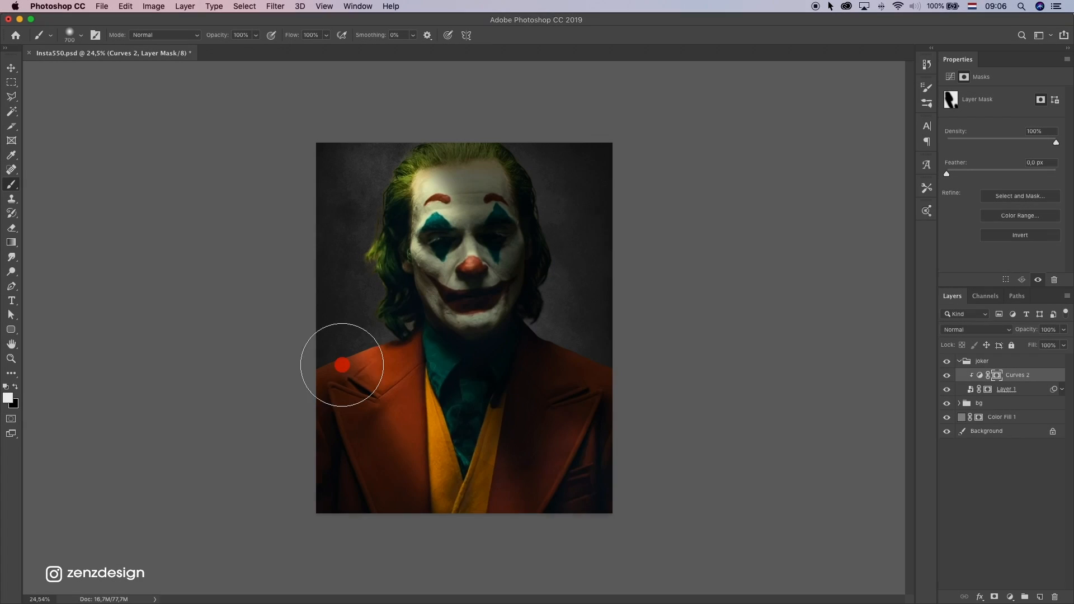
Try black and white strokes on the Curves 2 mask along the left hair, undoing unwanted ones
left_click(18, 386)
left_click_drag(429, 182, 374, 159)
key("super+z")
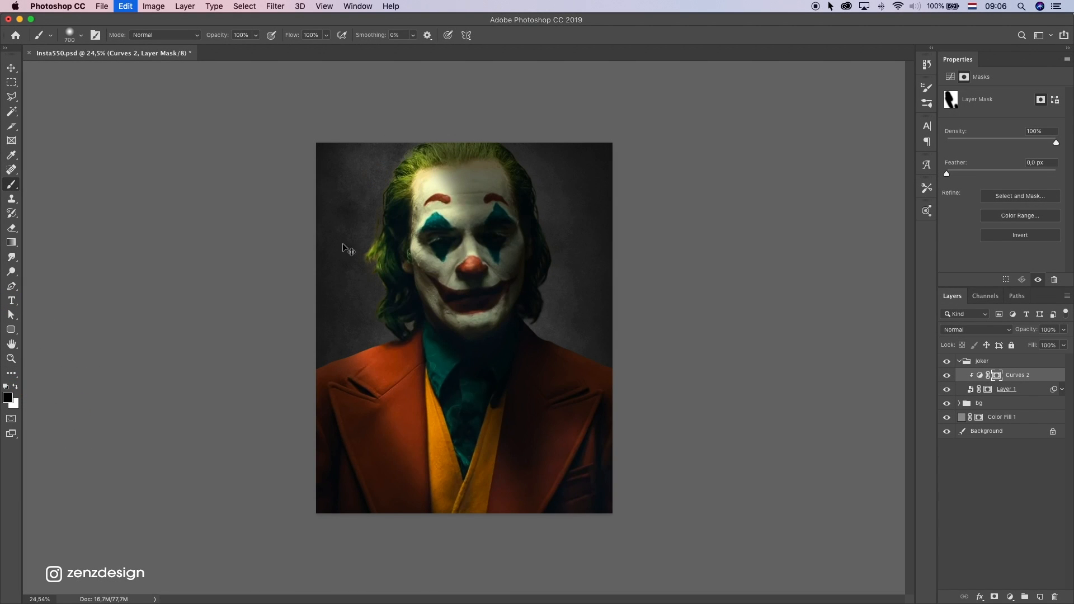
left_click(17, 387)
mouse_move(372, 211)
left_mouse_down()
mouse_move(358, 256)
mouse_move(361, 219)
left_mouse_up()
left_click_drag(371, 179, 347, 166)
key("super+z")
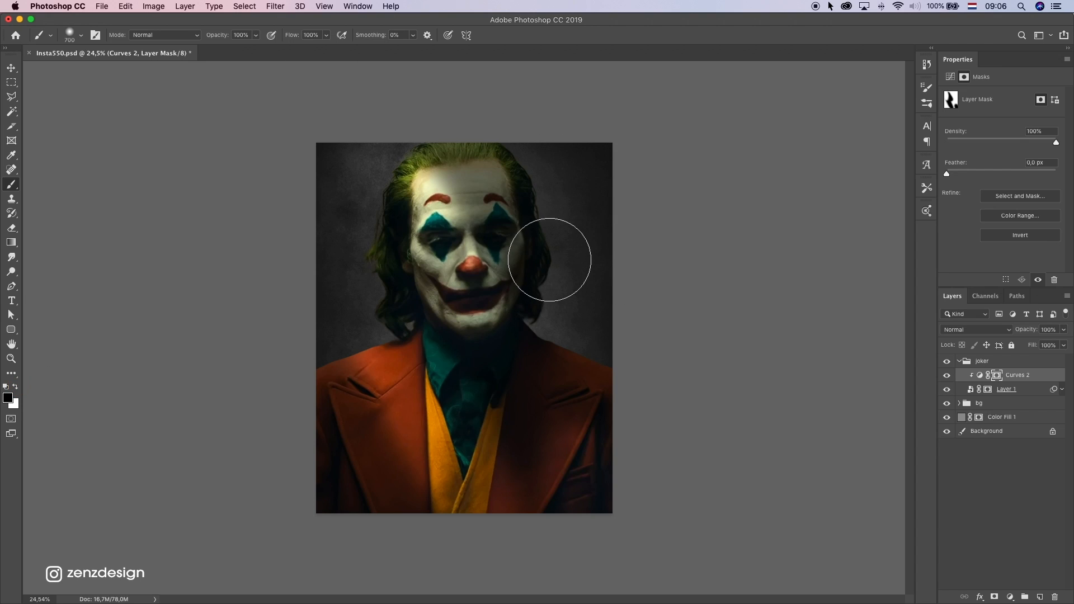
Try painting black on the Curves 2 mask over the left side of the face, undoing the strokes
mouse_move(446, 217)
left_mouse_down()
mouse_move(405, 149)
mouse_move(409, 160)
left_mouse_up()
key("super+z")
left_click(423, 206)
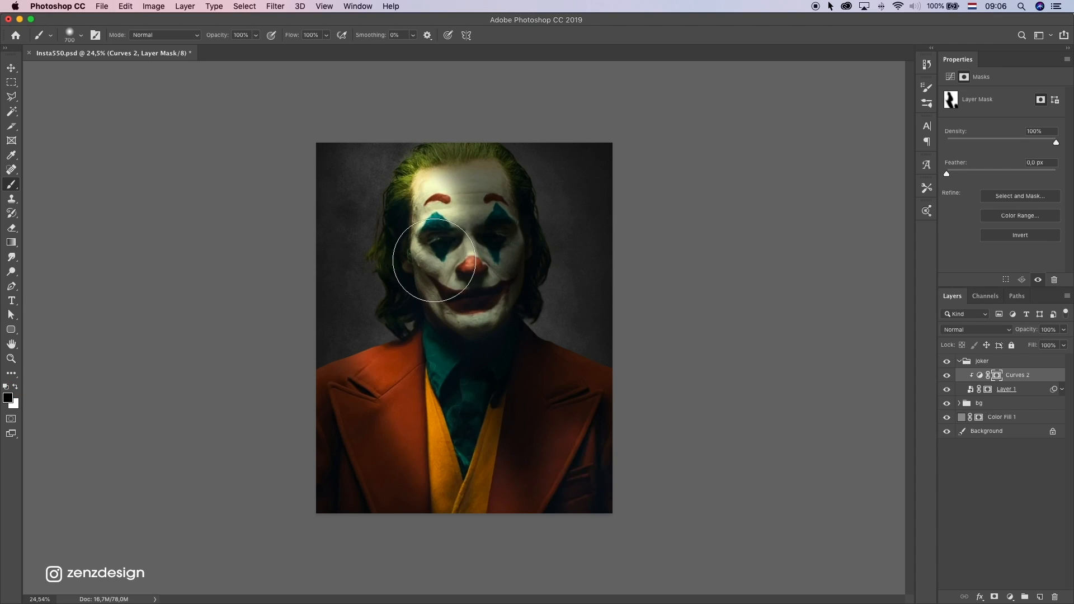
key("super+z")
Check the brush settings and paint black on the Curves 2 mask from the left hair down to the chin
left_click(70, 35)
left_click(364, 231)
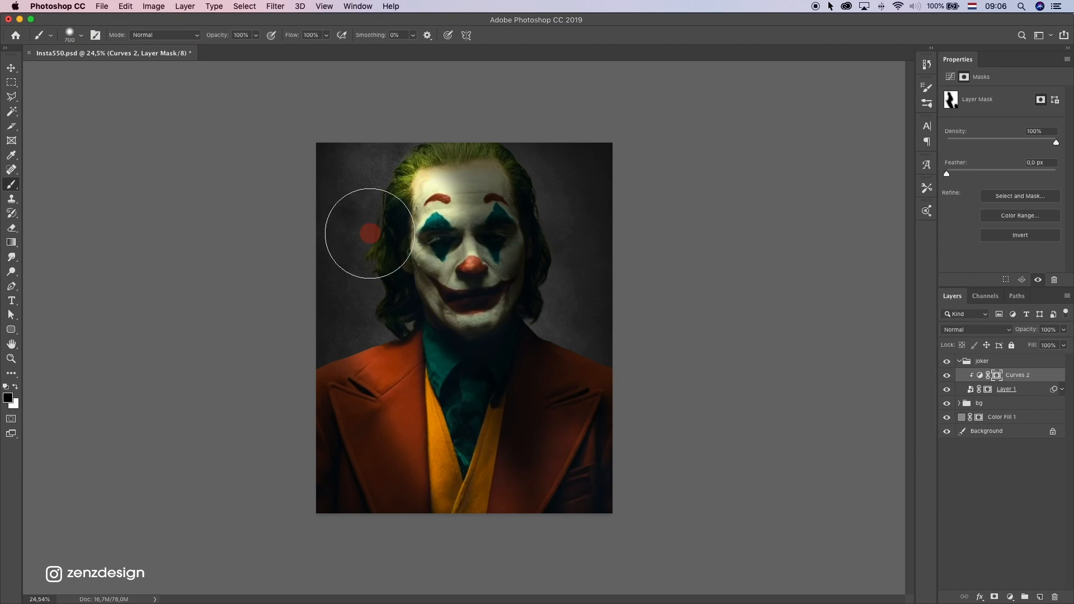
left_click(426, 267)
left_click_drag(426, 267, 444, 319)
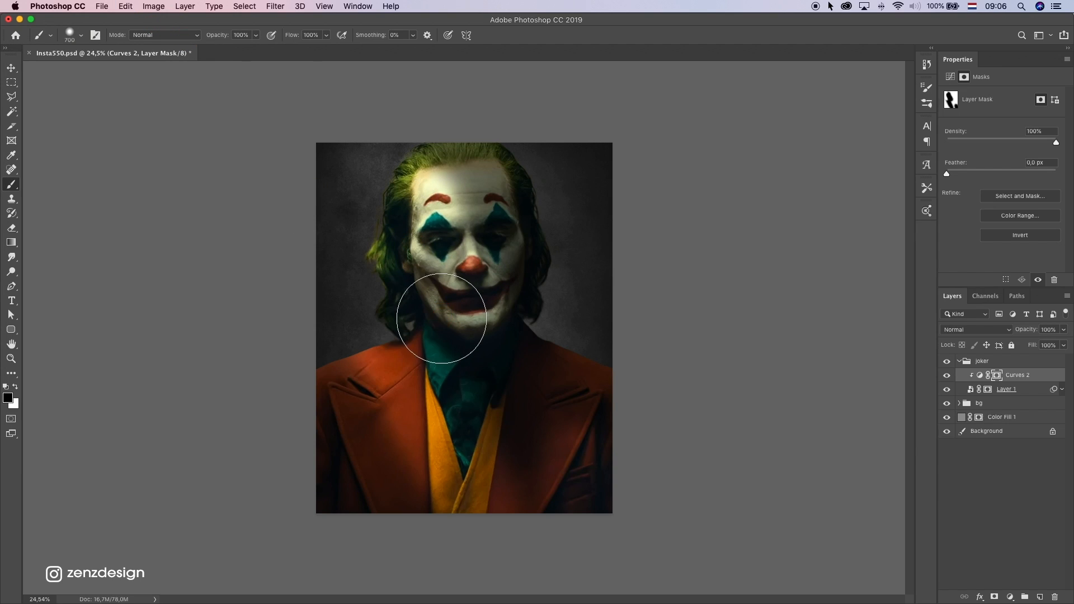
Undo the last black strokes on the Curves 2 mask along the left hair and reduce the brush size to 600
key("super+z")
key("[")
key("super+z")
key("bracketleft")
key("bracketleft")
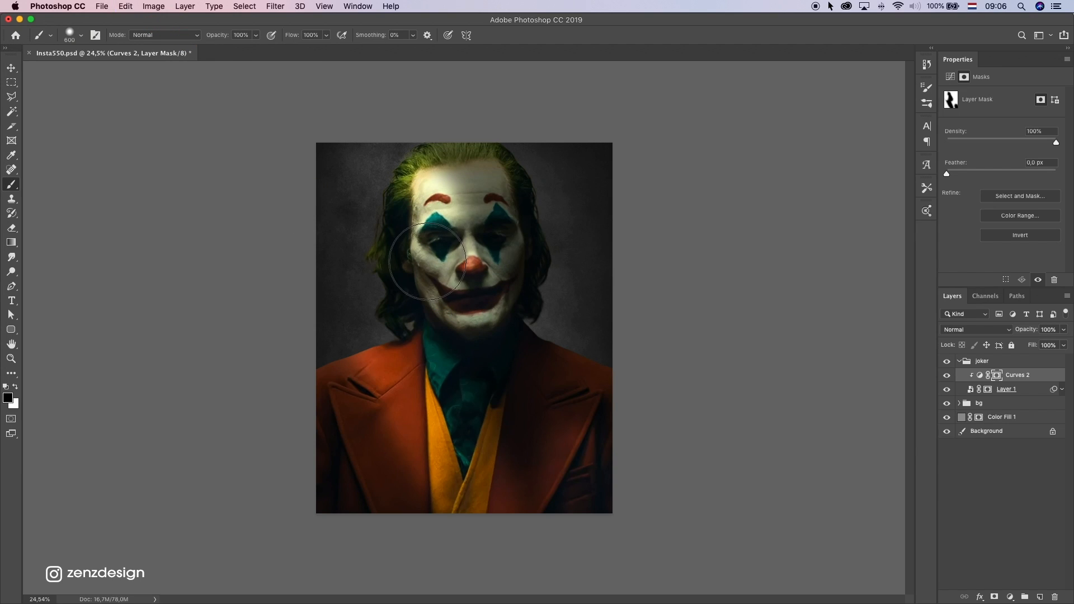
Try painting black on the Curves 2 mask from the hairline across the forehead and left eye
mouse_move(417, 170)
left_mouse_down()
mouse_move(432, 174)
mouse_move(455, 248)
left_mouse_up()
key("super+z")
key("super+z")
key("super+shift+z")
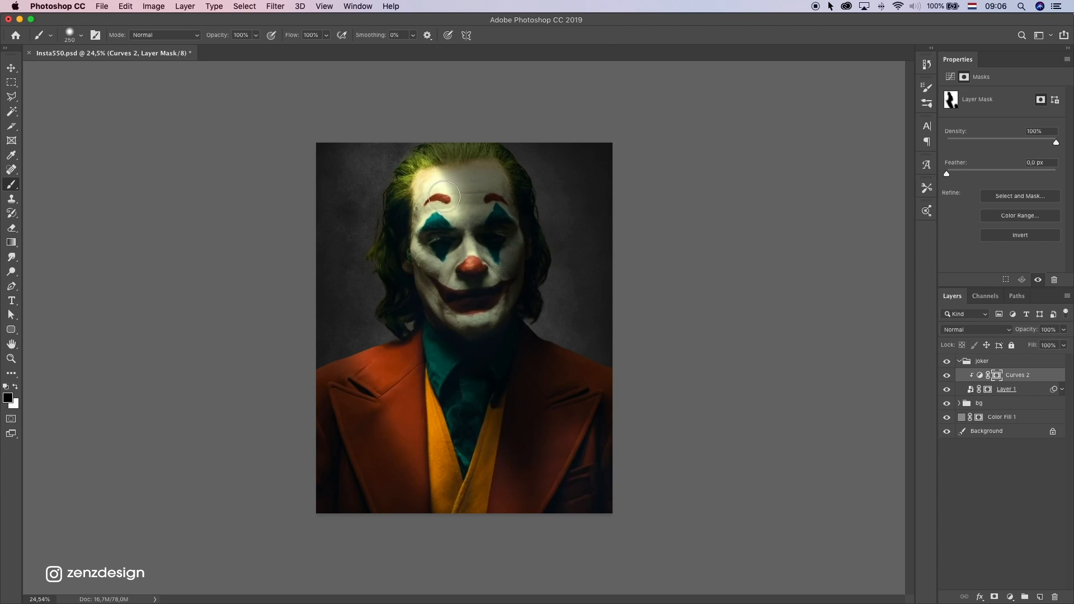
key("super+z")
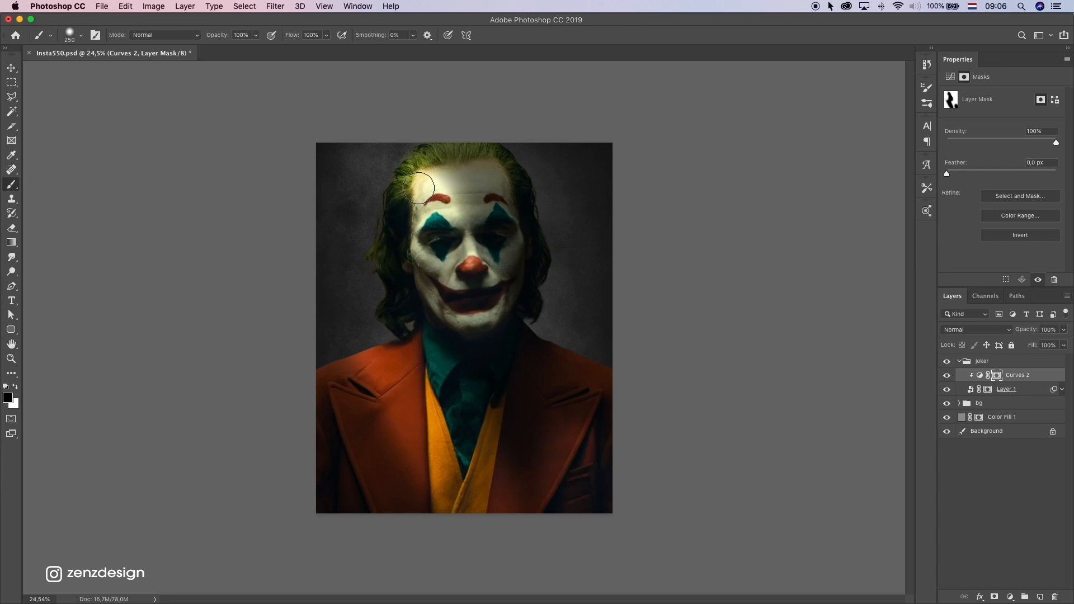
Try black strokes on the Curves 2 mask diagonally across the jacket with 250 and 600 px brushes, undoing them
left_click_drag(593, 507, 554, 506)
left_click_drag(355, 363, 442, 568)
key("super+z")
left_click_drag(362, 342, 513, 547)
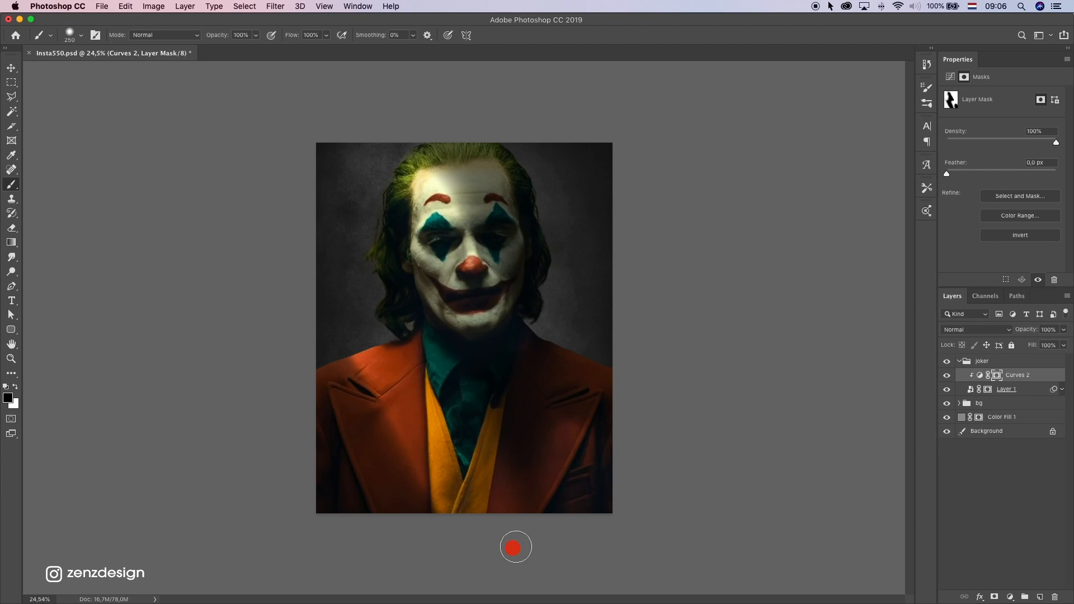
key("super+z")
key("bracketright")
key("bracketright")
key("bracketright")
key("bracketright")
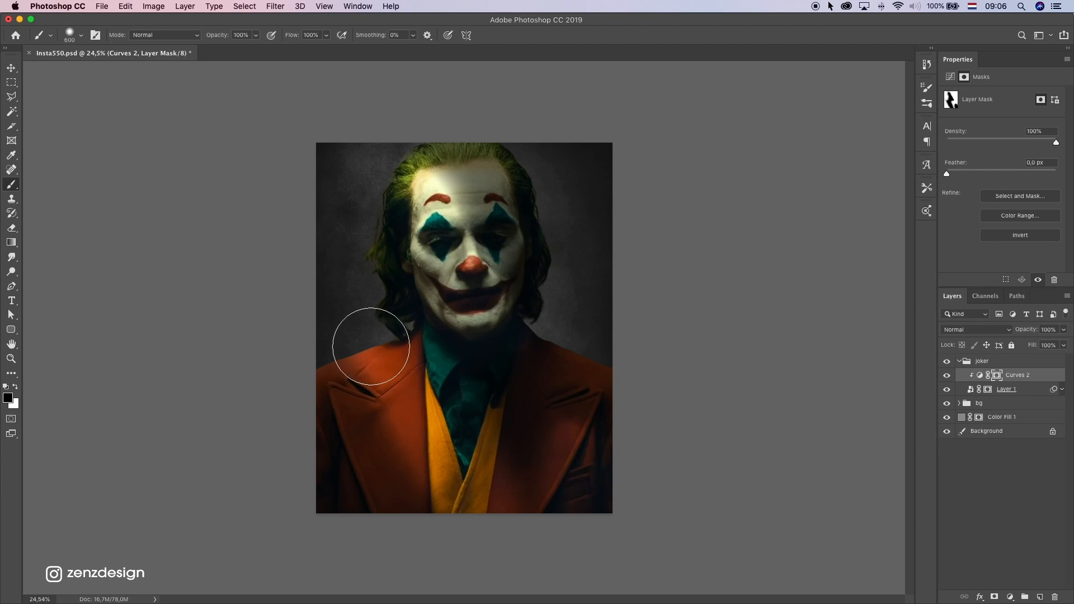
left_click_drag(349, 286, 507, 515)
key("super+z")
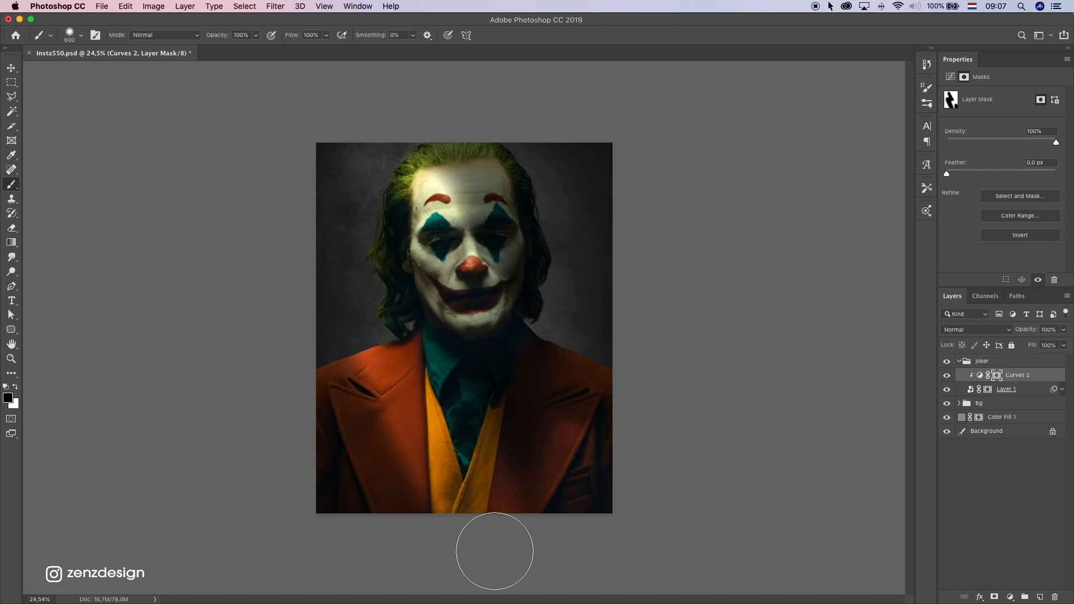
Try dabbing white on the Curves 2 mask beside the upper left hair and undo it
scroll(538, 423, "down", 5)
scroll(539, 423, "up", 2)
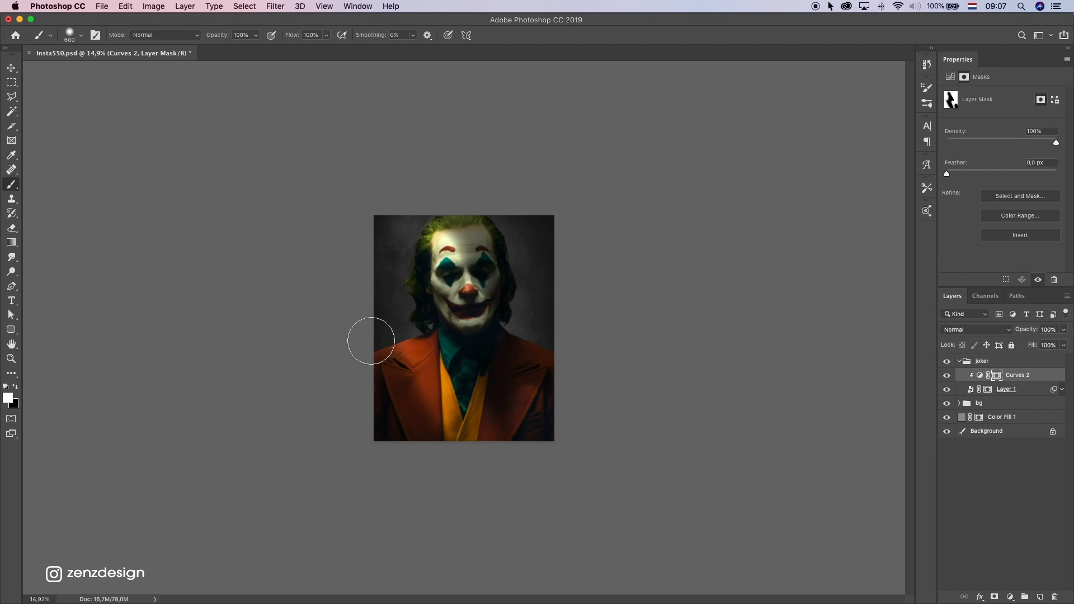
scroll(472, 401, "down", 3)
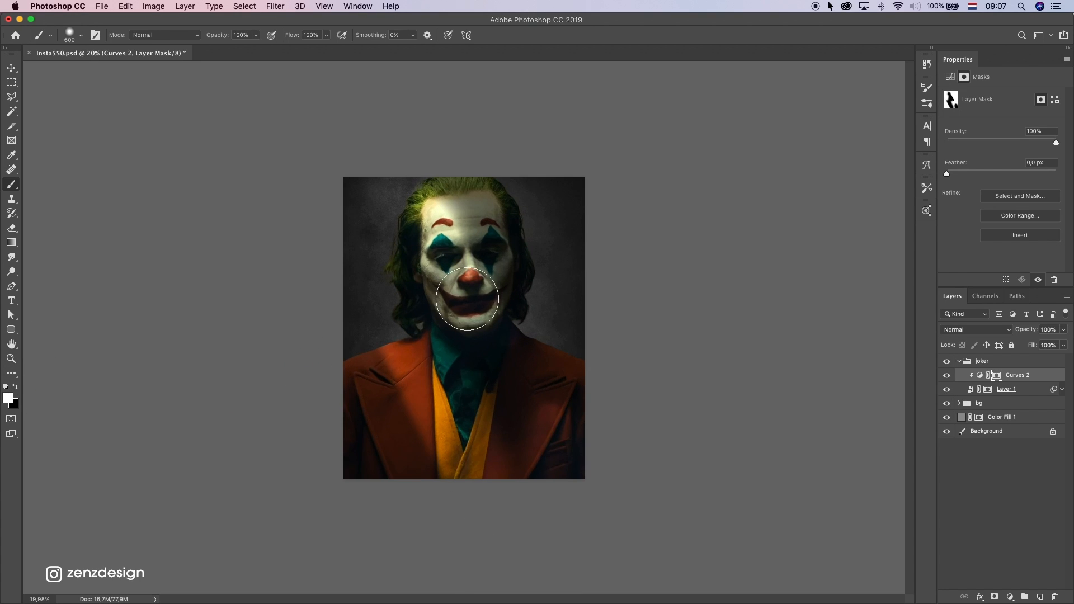
scroll(468, 298, "up", 1)
left_click(389, 188)
key("super+z")
Reduce the brush to 200 px and dab white on the Curves 2 mask at the top left of the hair
key("bracketleft")
key("bracketleft")
key("bracketleft")
key("bracketleft")
key("bracketleft")
key("bracketleft")
key("bracketleft")
key("bracketleft")
key("bracketleft")
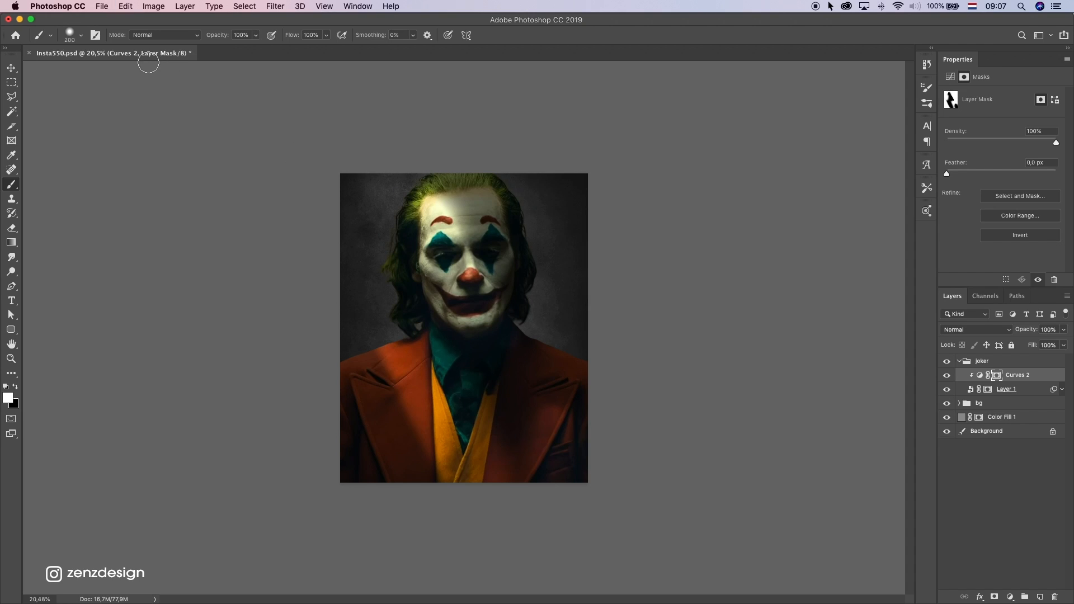
left_click(79, 36)
left_click(412, 177)
scroll(512, 336, "down", 2)
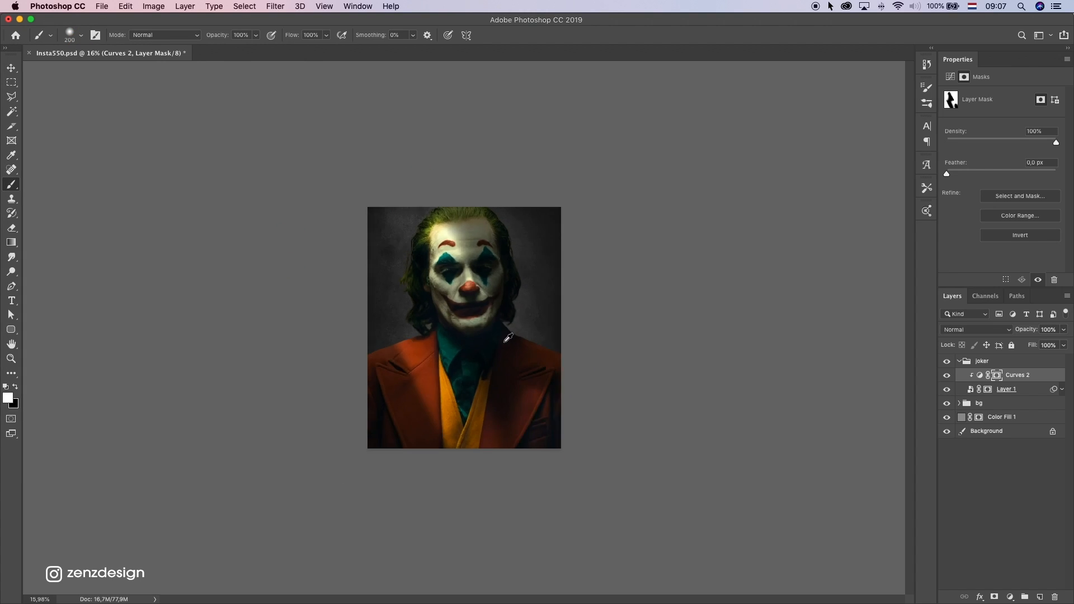
scroll(512, 335, "up", 1)
scroll(466, 376, "up", 1)
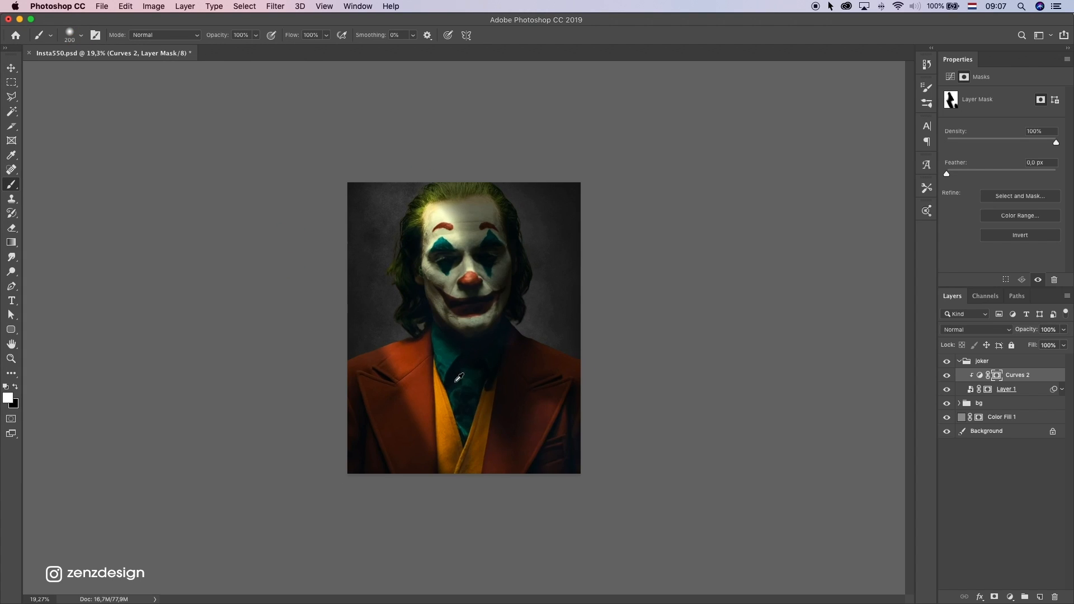
Add a Curves adjustment clipped above Curves 2 and brighten it by moving the white point to input 187, output 255
left_click(1010, 597)
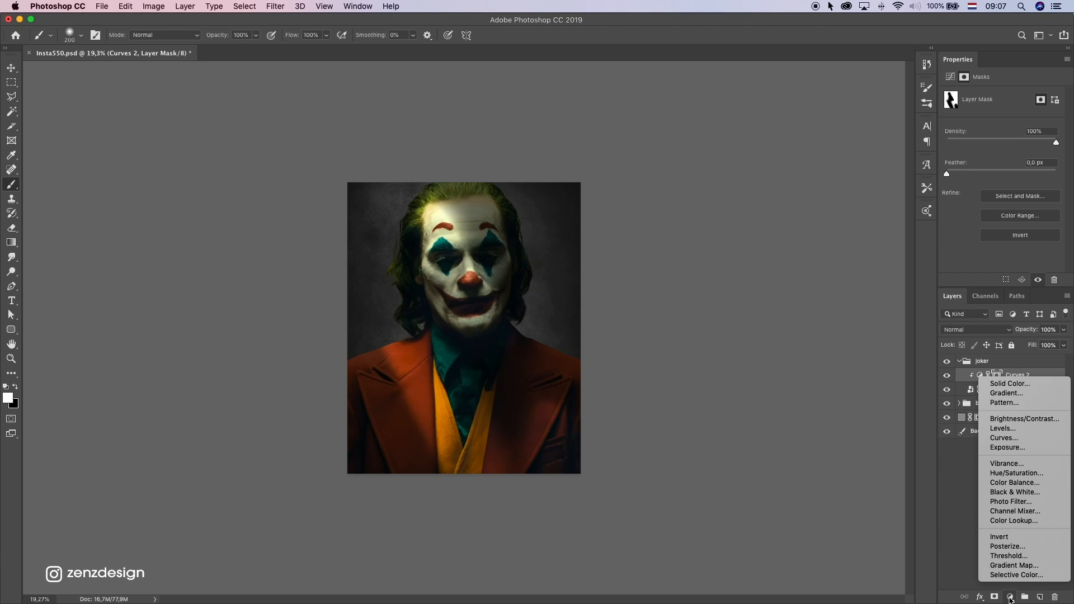
left_click(1019, 439)
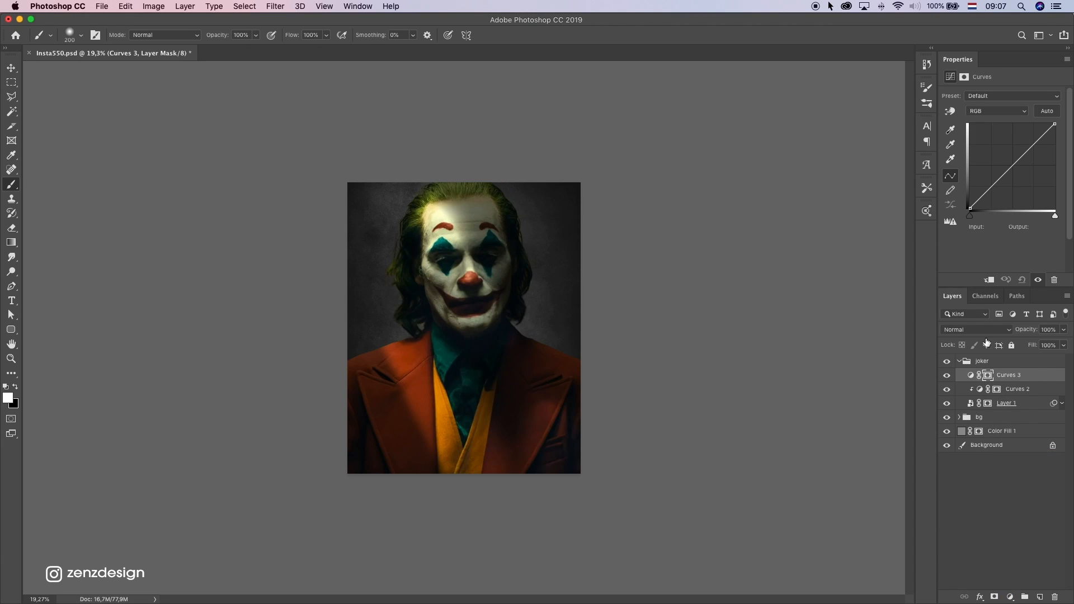
left_click(987, 278)
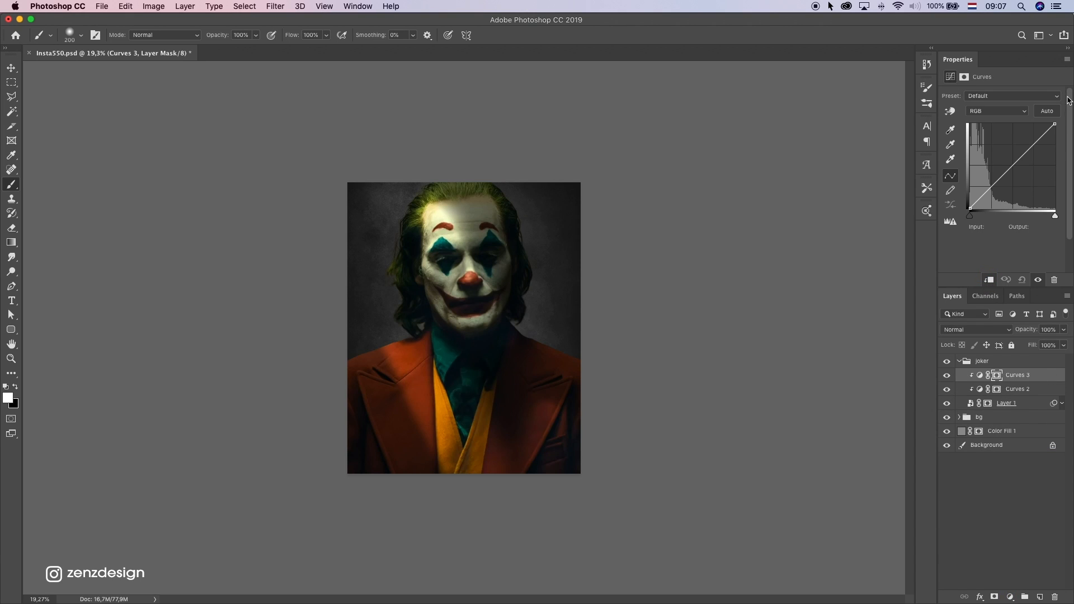
left_click_drag(1055, 125, 1032, 112)
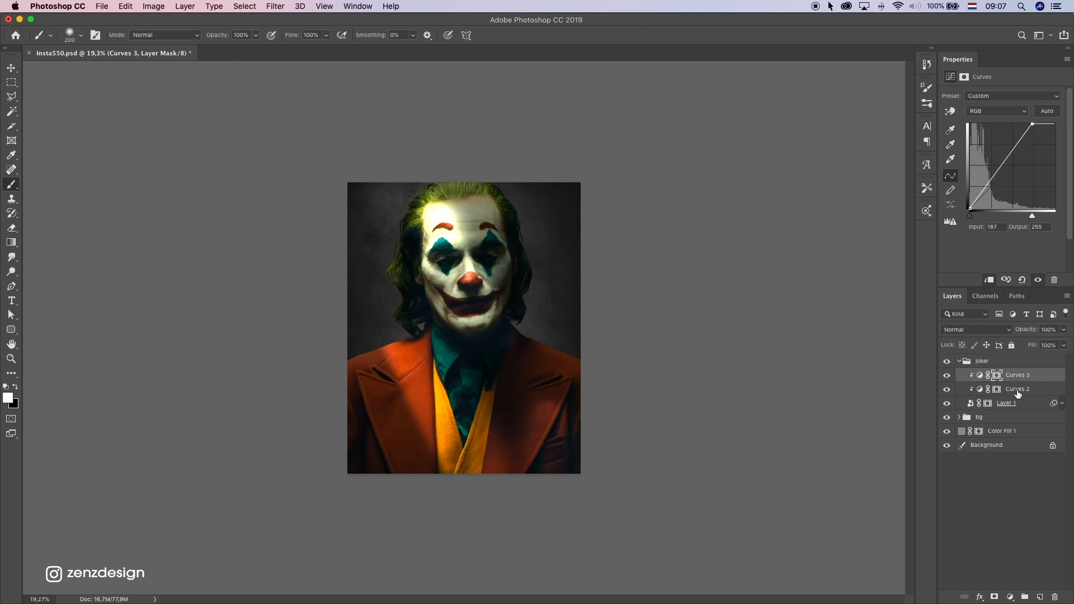
Invert the Curves 3 mask to black and paint white over the left side of the face with a 500 px brush
left_click(1000, 379)
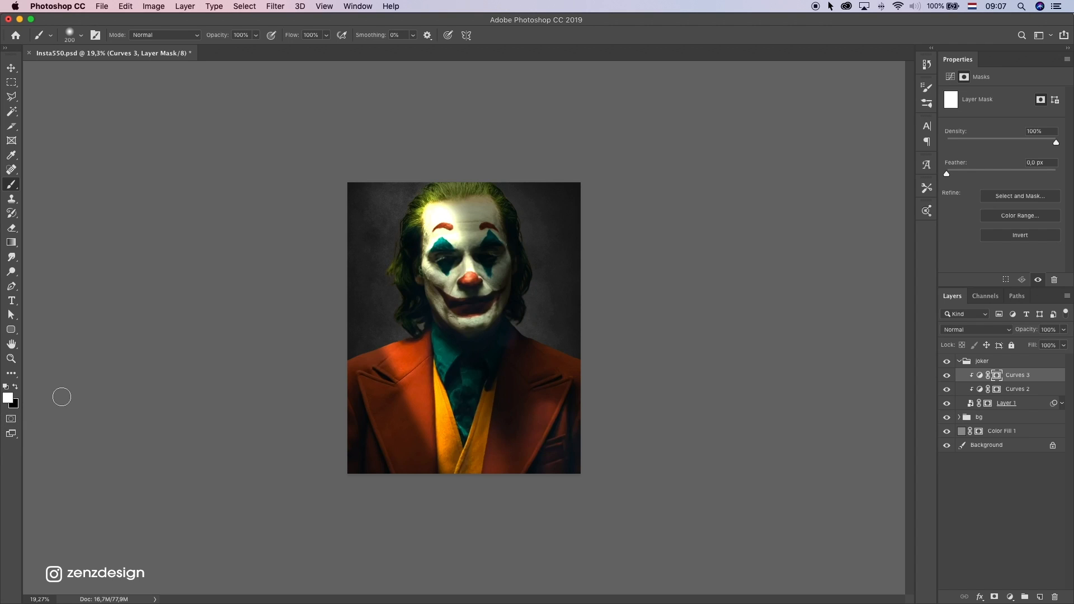
key("super+i")
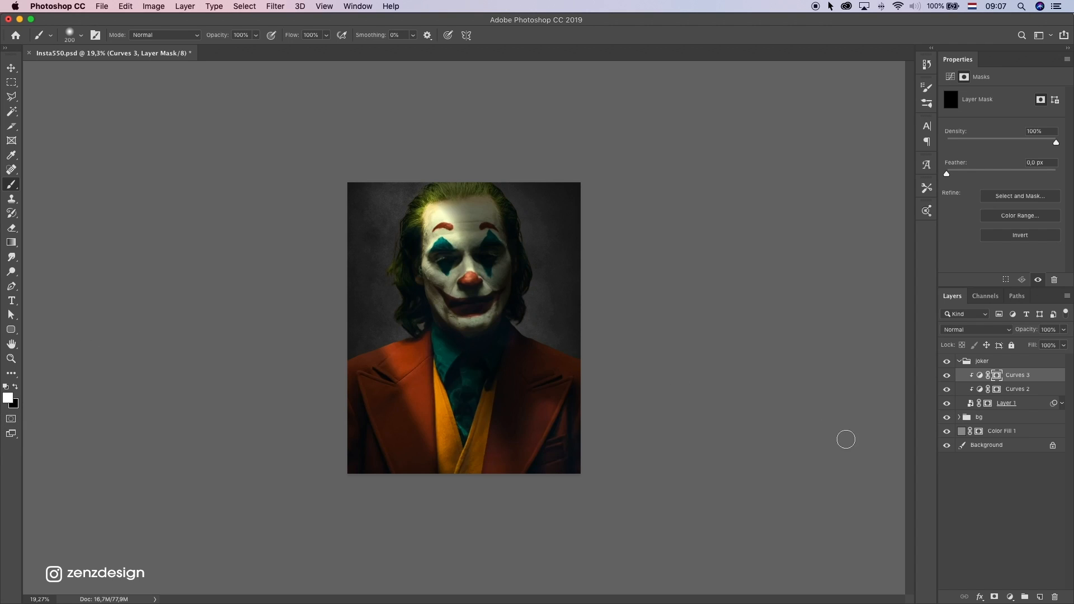
key("bracketright")
key("bracketright")
key("bracketright")
key("bracketright")
mouse_move(448, 286)
left_mouse_down()
mouse_move(453, 311)
mouse_move(434, 267)
mouse_move(456, 314)
mouse_move(420, 319)
left_mouse_up()
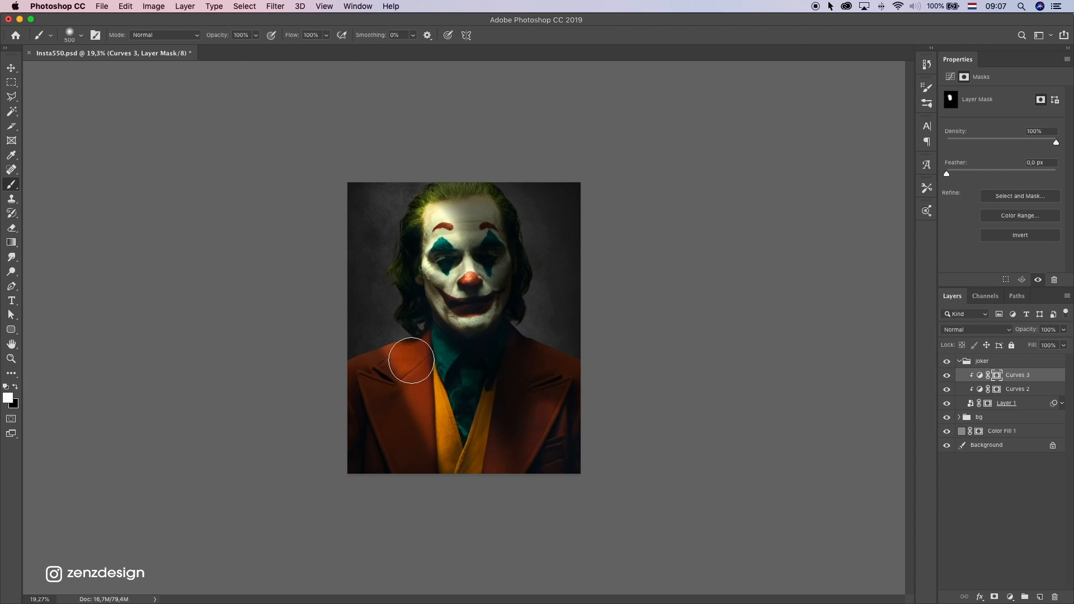
Paint white on the Curves 3 mask from the left shoulder down the lapel and across the yellow vest
left_click_drag(411, 360, 495, 495)
key("super+z")
left_click_drag(417, 344, 486, 509)
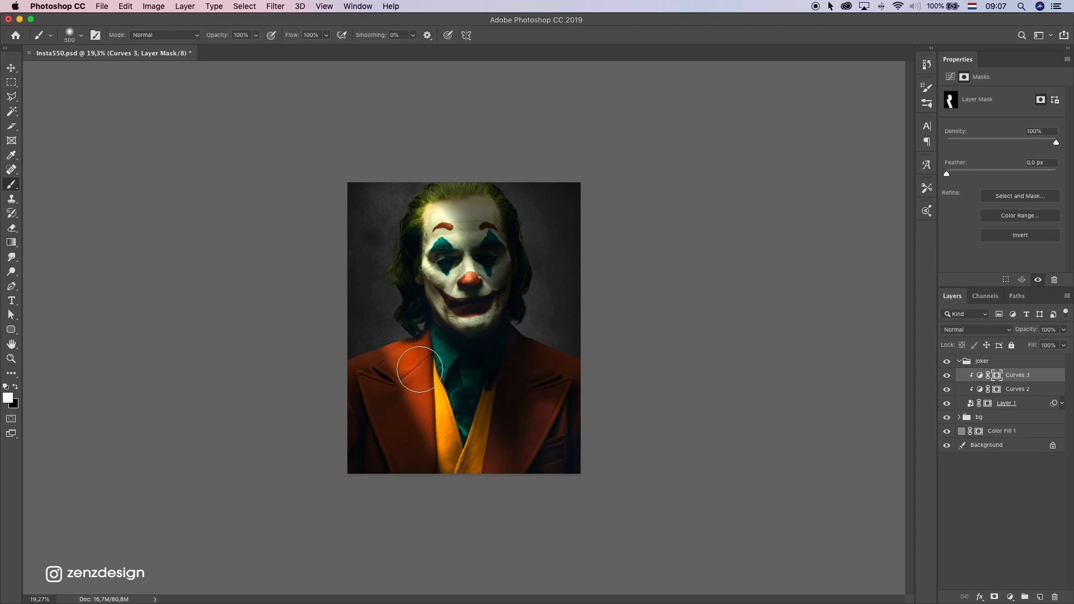
mouse_move(415, 364)
left_mouse_down()
mouse_move(438, 429)
mouse_move(481, 456)
left_mouse_up()
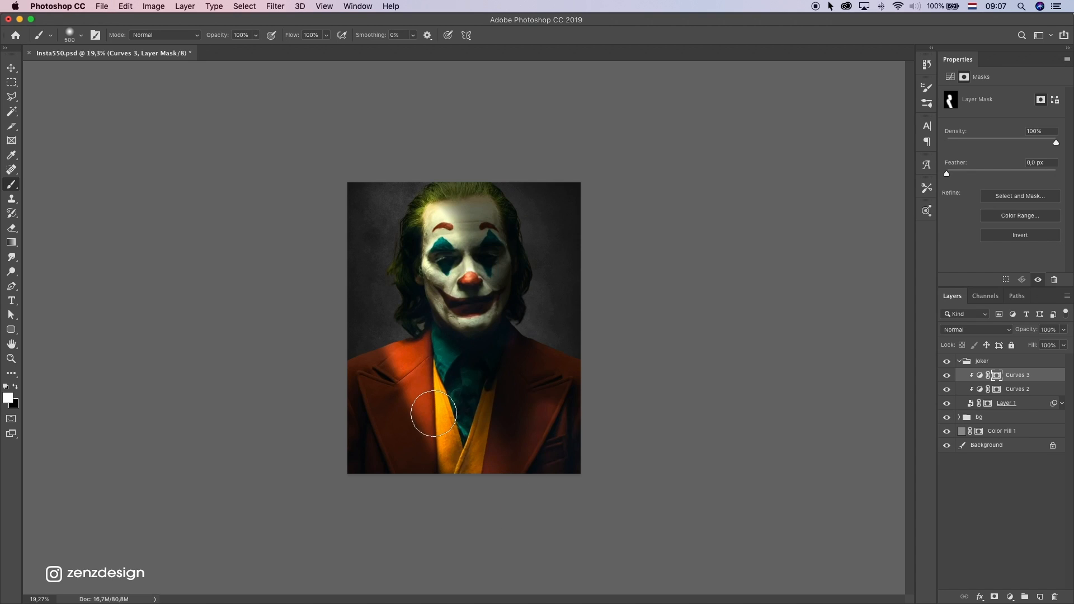
Paint white on the Curves 3 mask from the left hair up to the forehead, undoing stray strokes
left_click_drag(466, 266, 473, 309)
key("super+z")
left_click(413, 283)
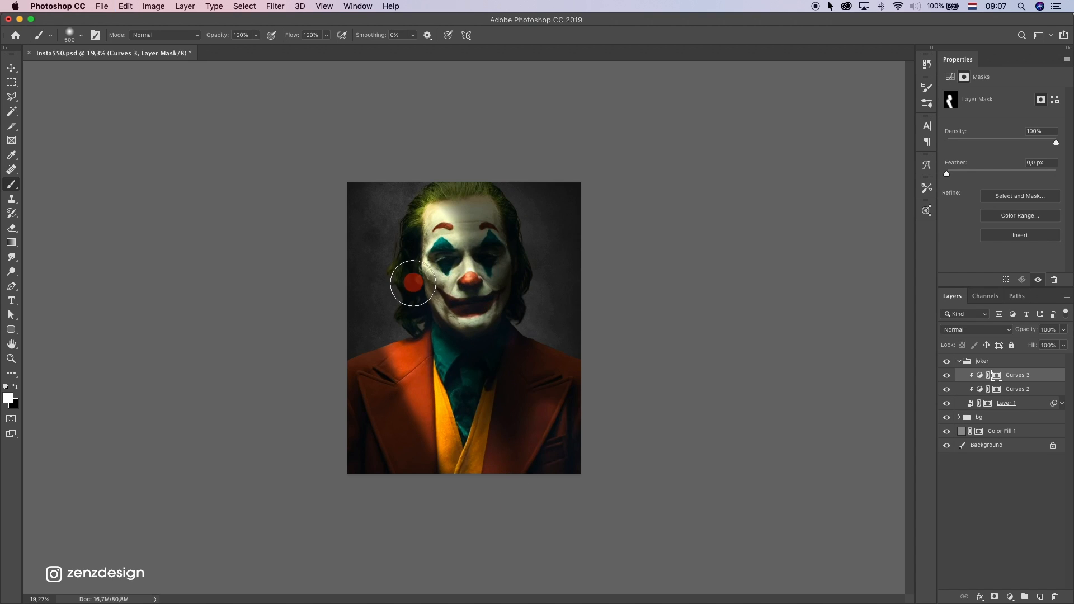
mouse_move(413, 283)
left_mouse_down()
mouse_move(395, 226)
mouse_move(435, 209)
left_mouse_up()
left_click(15, 387)
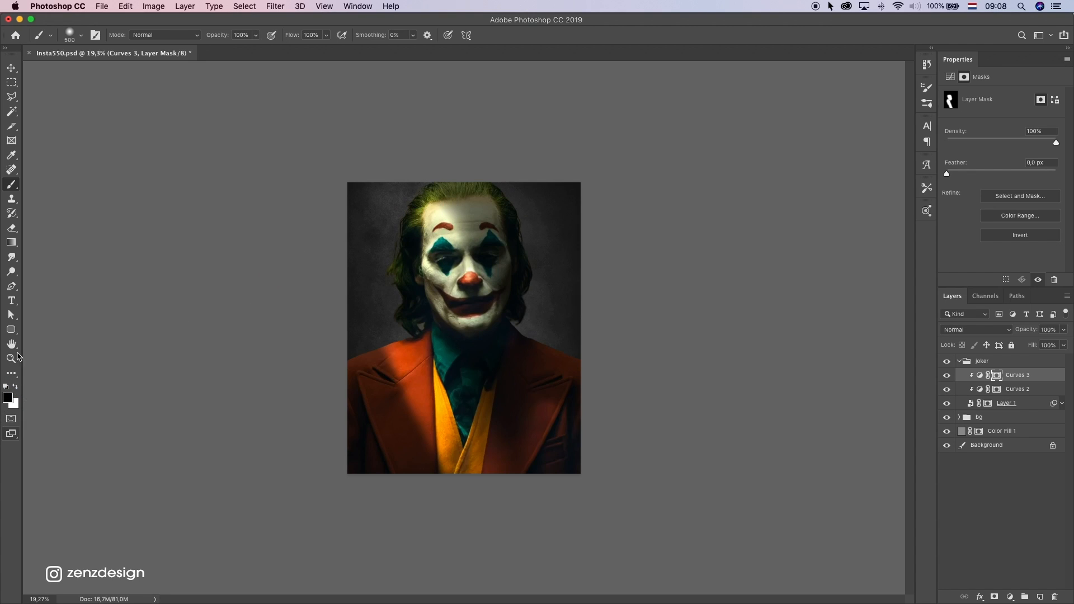
left_click(16, 387)
mouse_move(392, 243)
left_mouse_down()
mouse_move(435, 212)
mouse_move(424, 228)
left_mouse_up()
key("super+z")
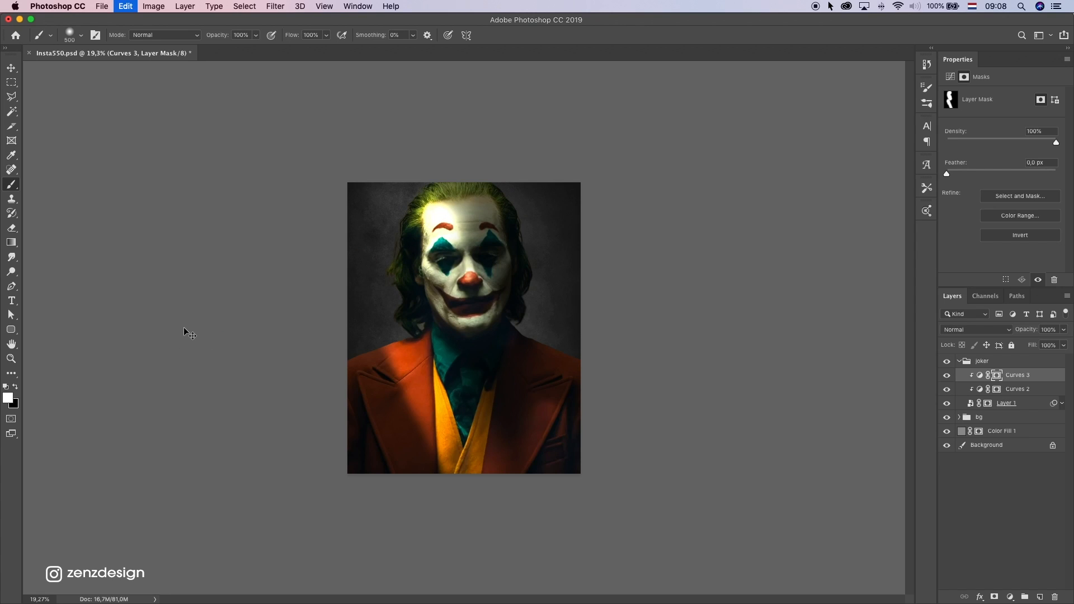
Compare the portrait with and without Curves 3 and try a white mask stroke on the lower right jacket, undoing it
left_click(945, 379)
left_click(944, 379)
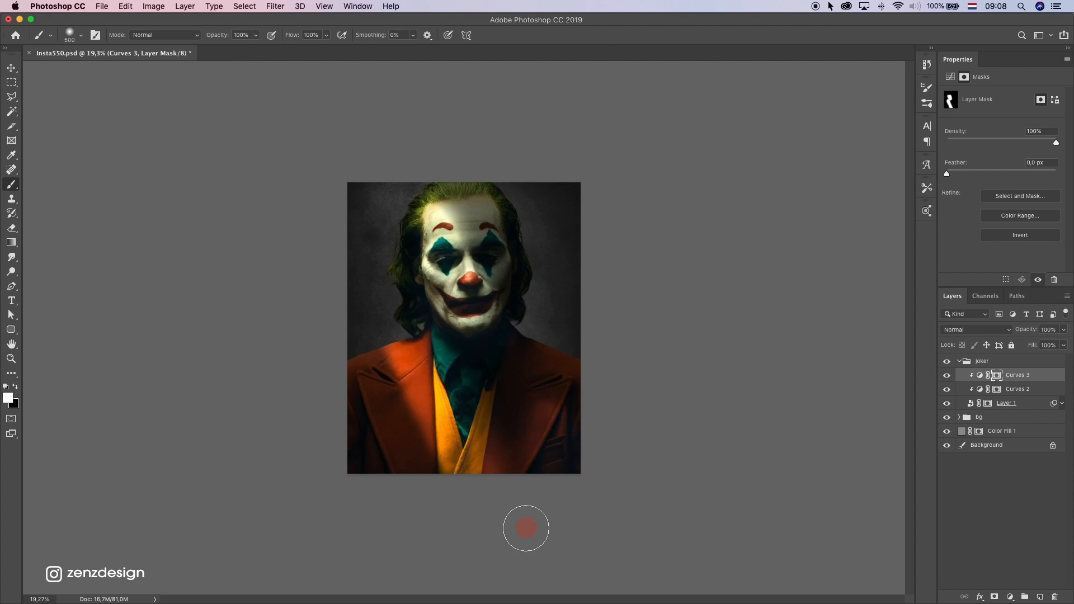
left_click_drag(526, 528, 553, 431)
key("super+z")
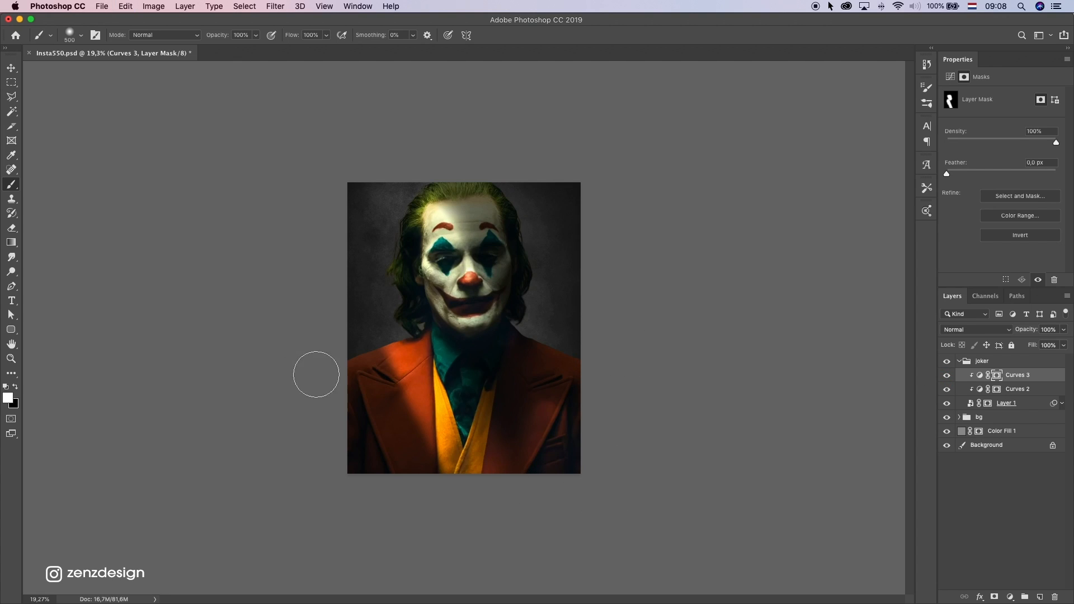
scroll(516, 358, "down", 5)
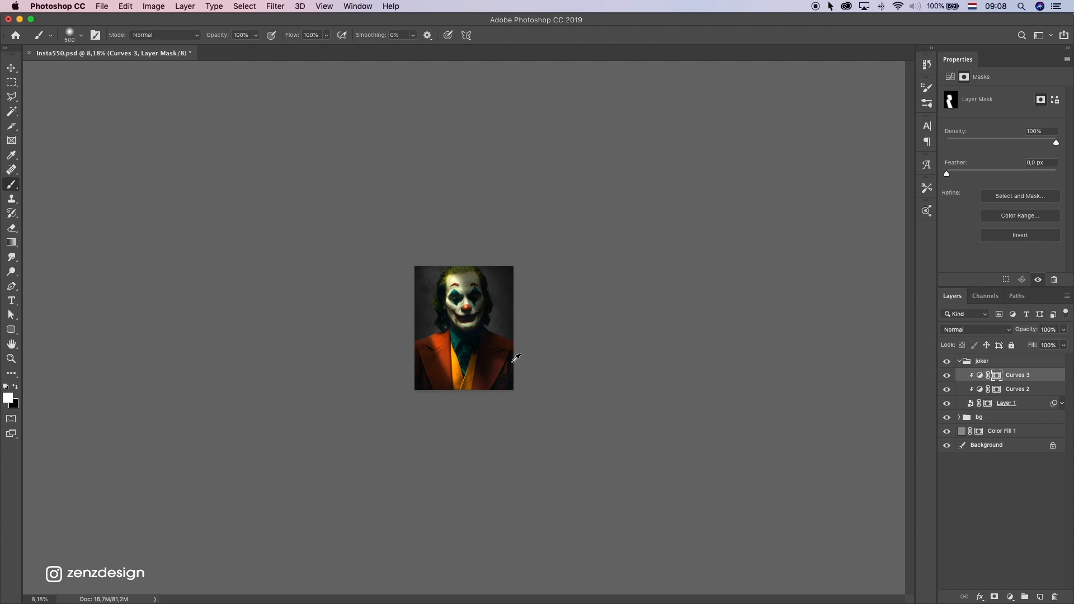
scroll(515, 358, "up", 4)
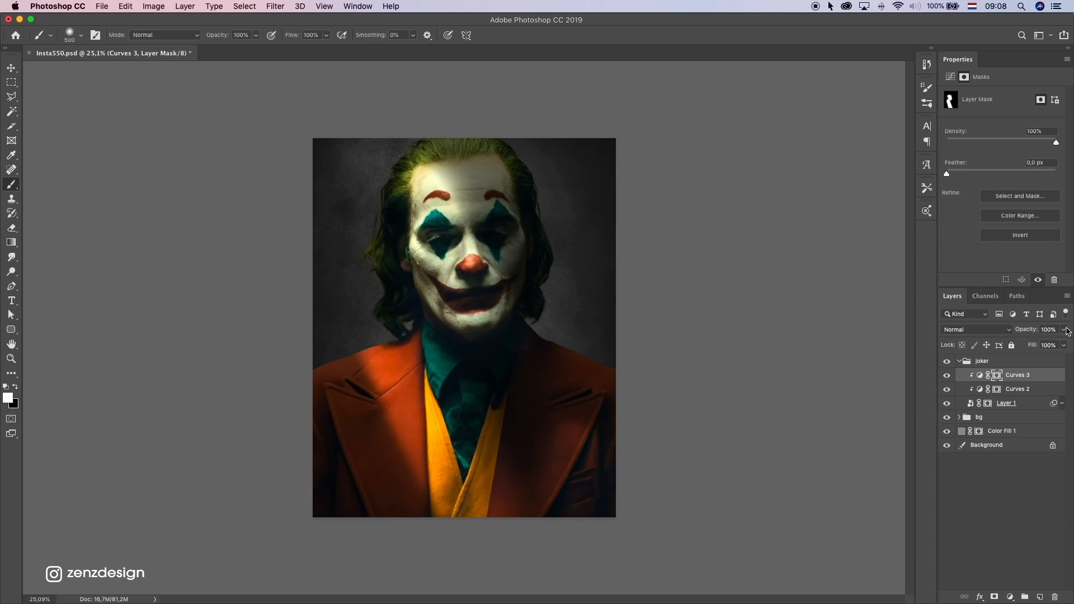
Lower the Curves 3 layer's opacity to 68%
left_click_drag(1067, 331, 1049, 344)
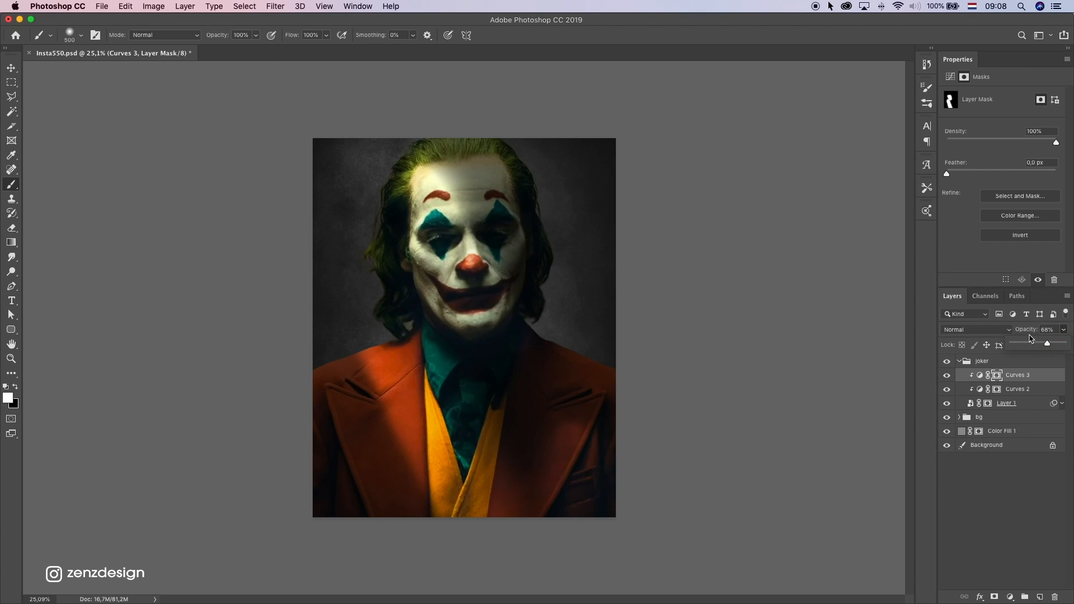
scroll(572, 293, "down", 6)
scroll(580, 297, "up", 6)
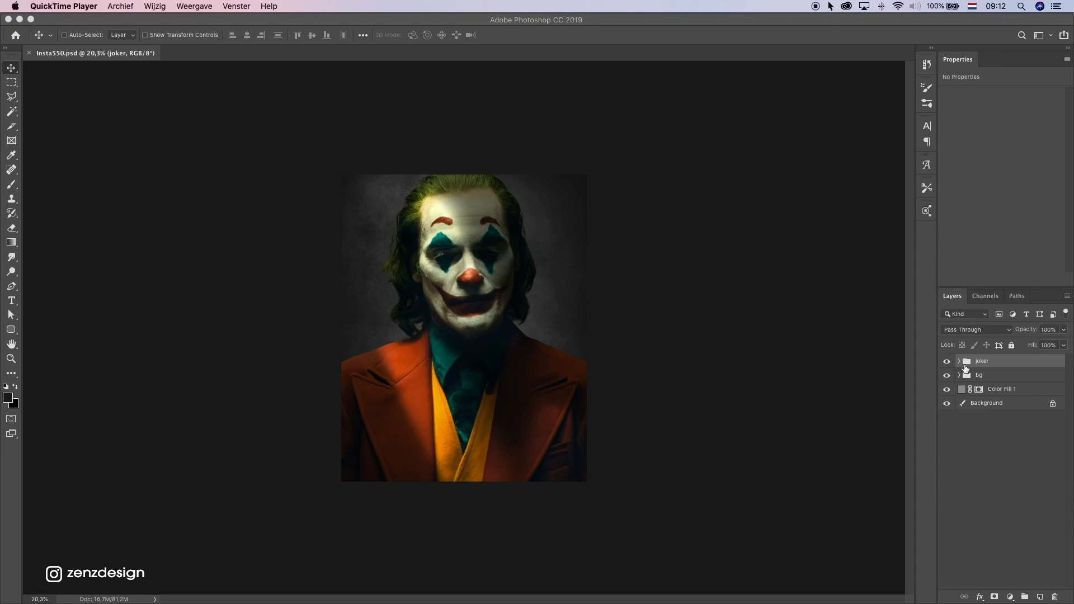
Add a Hue/Saturation adjustment above Curves 3 in the joker group, clip it to the portrait, and set Saturation to -37
left_click(960, 362)
left_click(1019, 376)
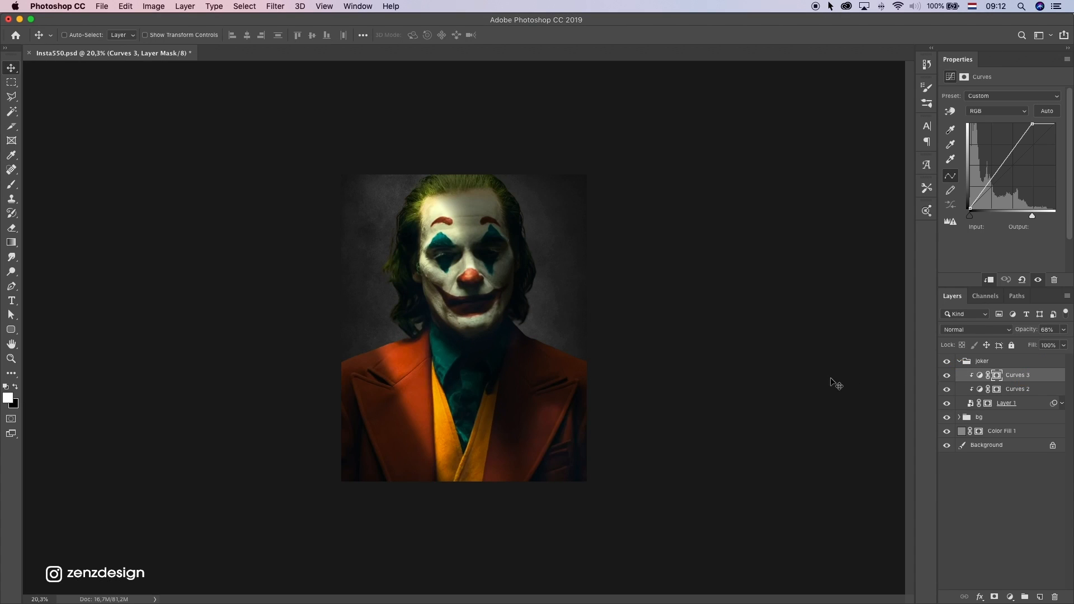
left_click(1012, 568)
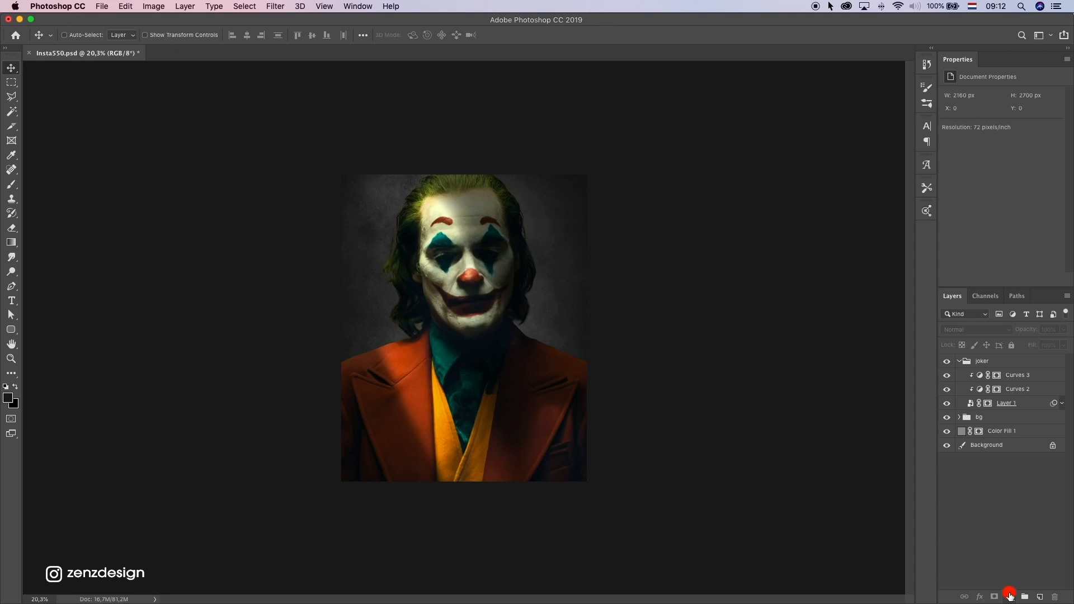
left_click(557, 300)
key("Return")
left_click(1019, 378)
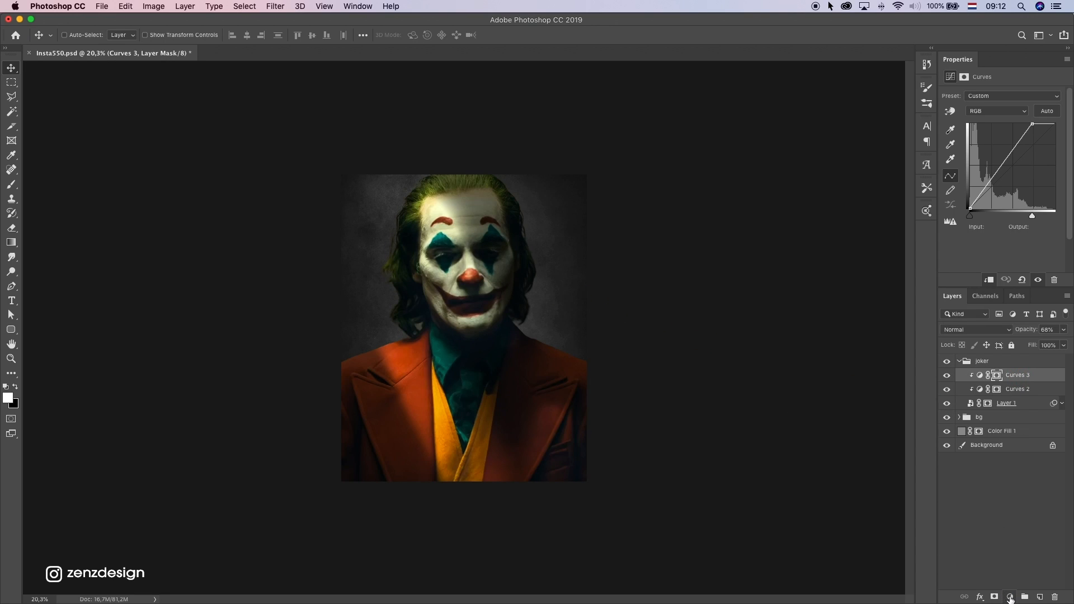
left_click(1009, 597)
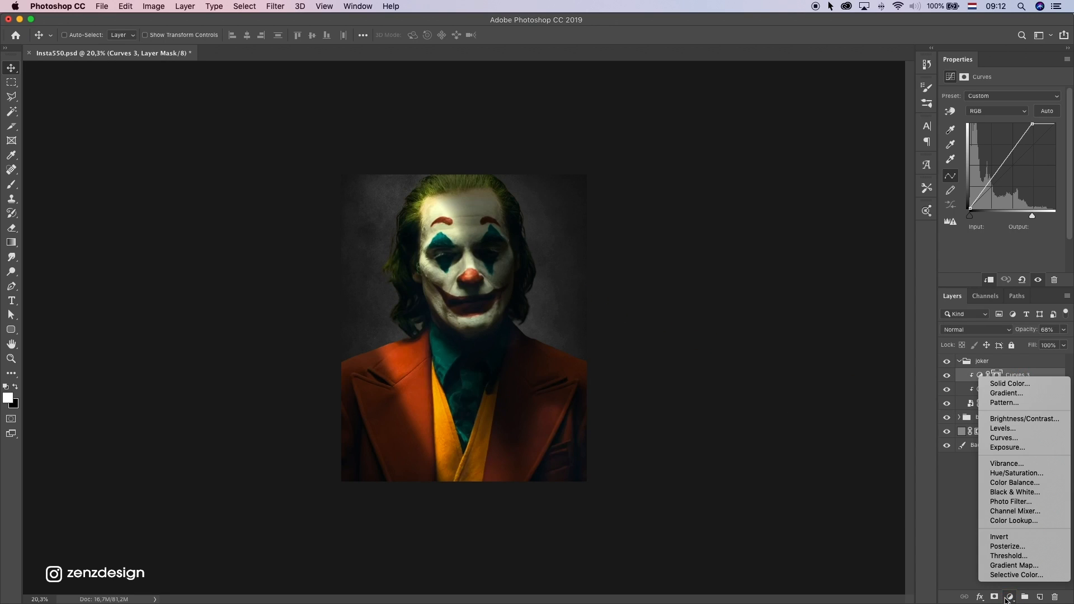
left_click(1029, 473)
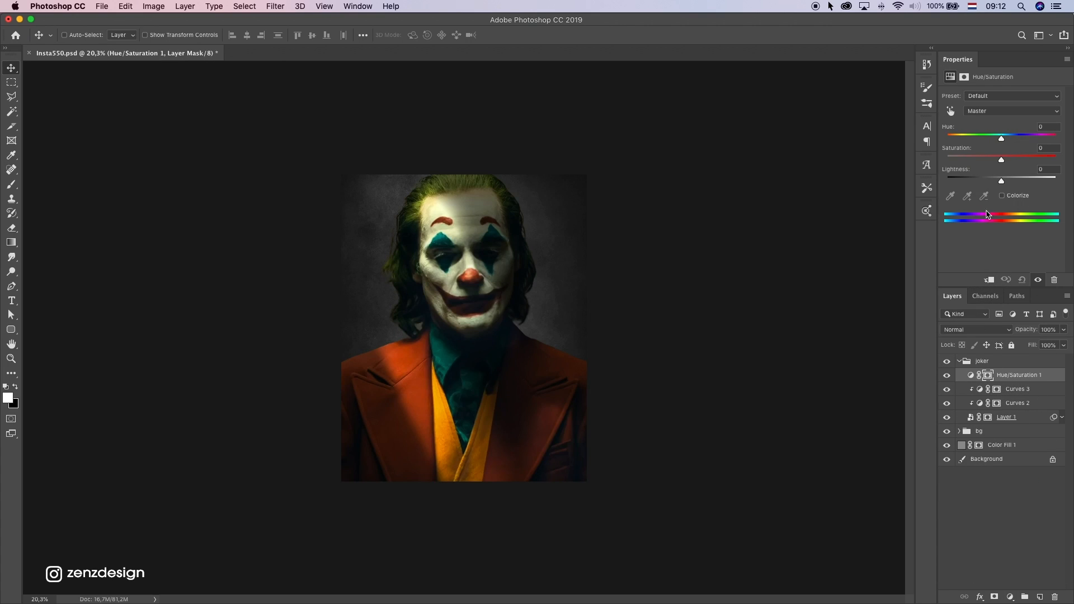
left_click(990, 280)
left_click_drag(996, 160, 987, 159)
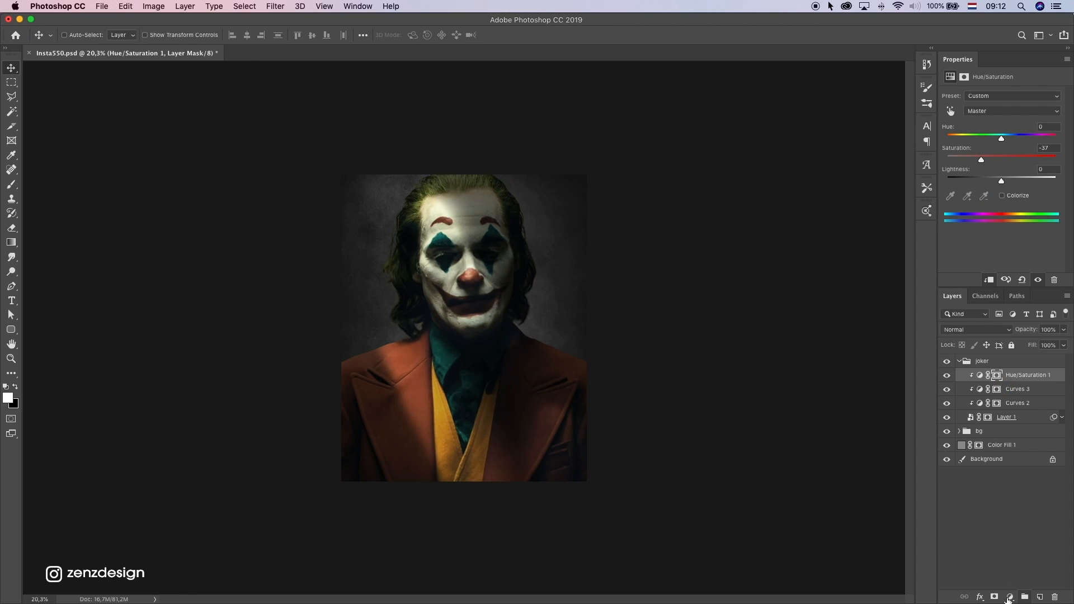
Add a Color Balance adjustment atop the joker group, with Midtones Cyan-Red +11 and Yellow-Blue +7, and check the overall look
left_click(1008, 600)
left_click(1005, 478)
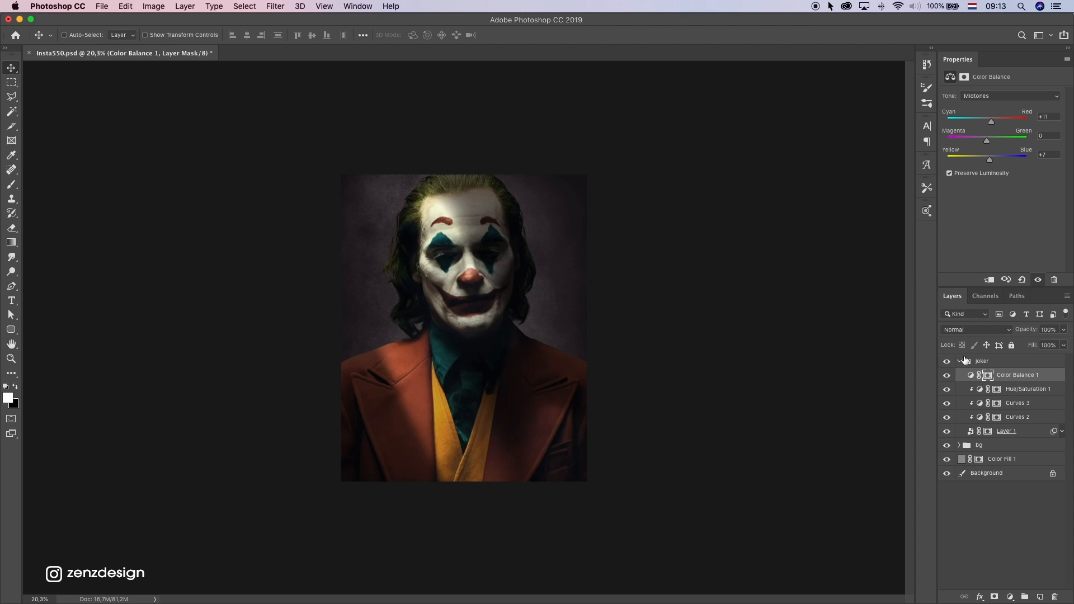
left_click(947, 378)
scroll(587, 344, "down", 5)
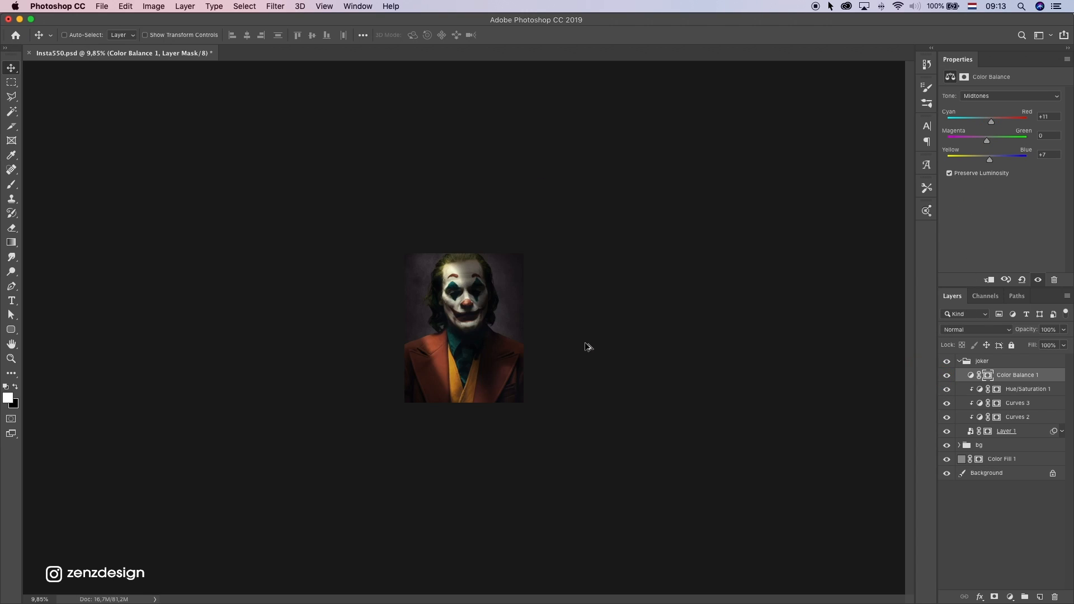
scroll(586, 348, "up", 5)
Readjust the saturation in Hue/Saturation 1, set Color Balance 1 Midtones to Cyan-Red +3 and Yellow-Blue +14, and check its effect
left_click(1010, 390)
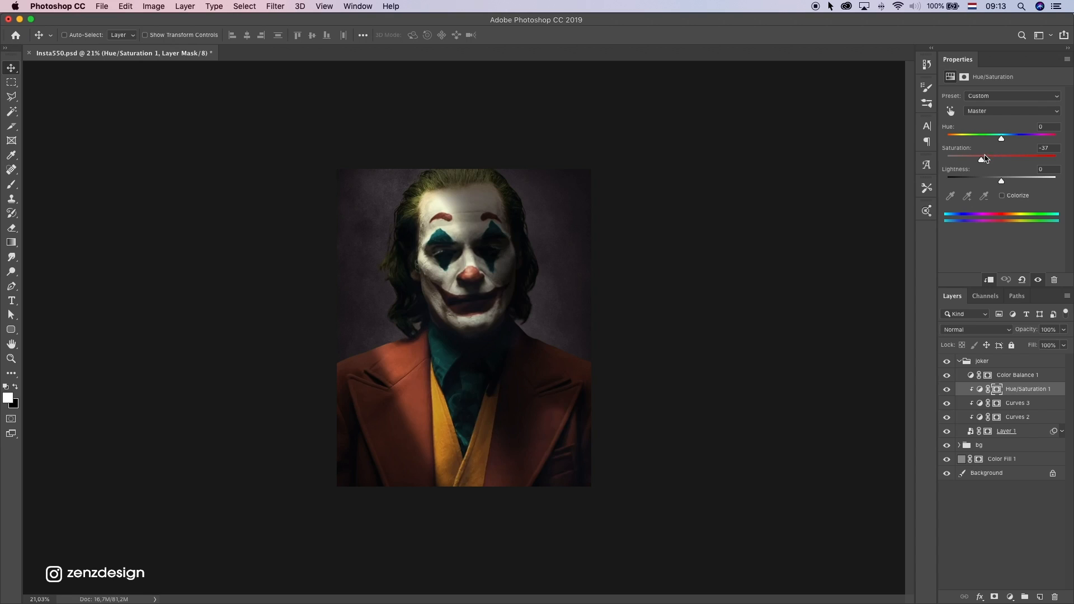
left_click_drag(973, 159, 984, 159)
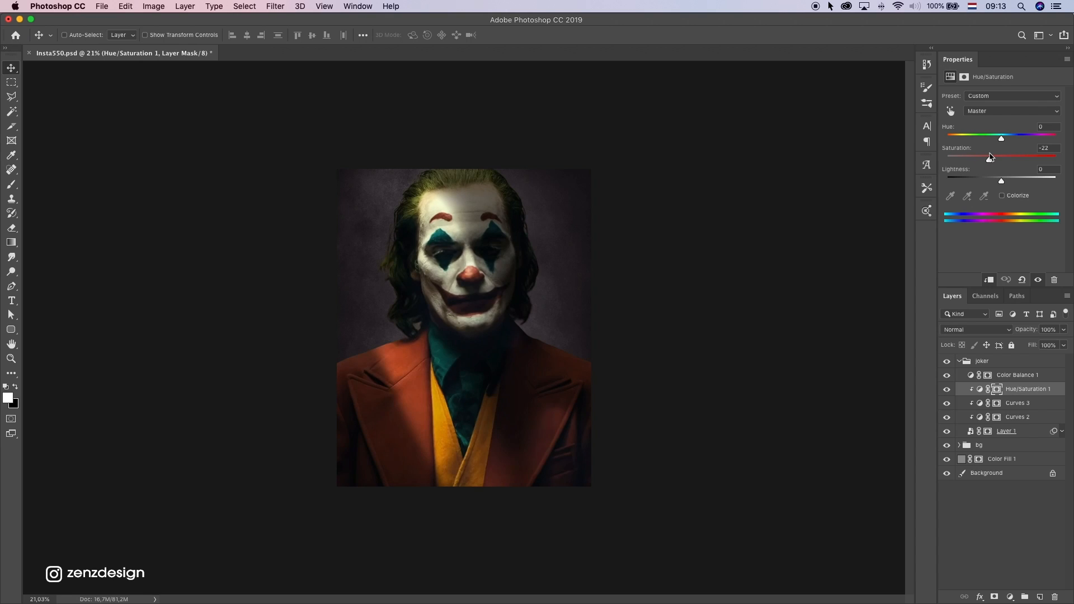
left_click(1009, 375)
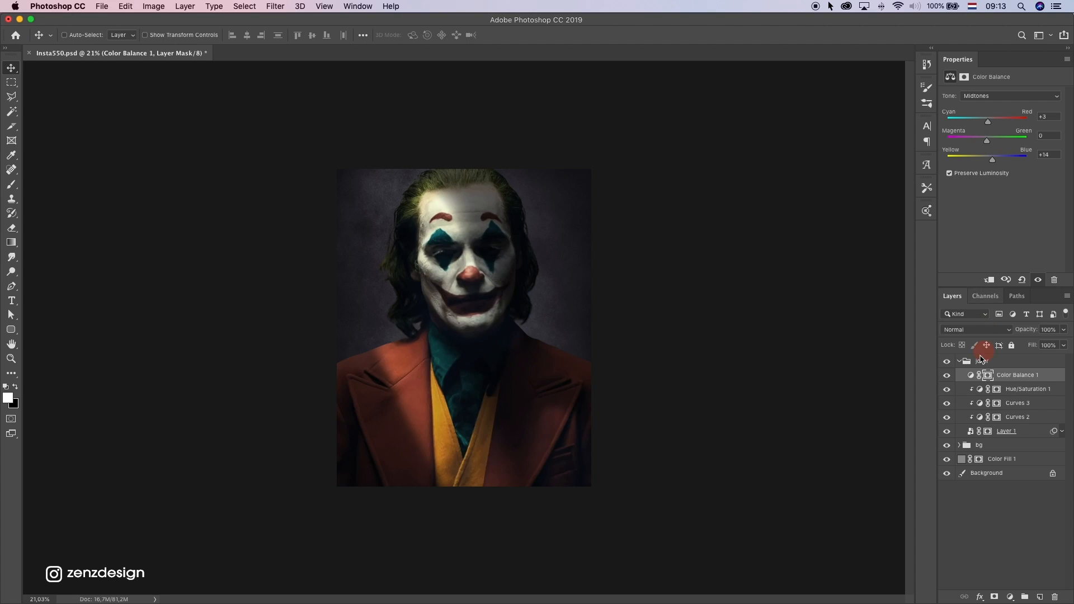
left_click(946, 375)
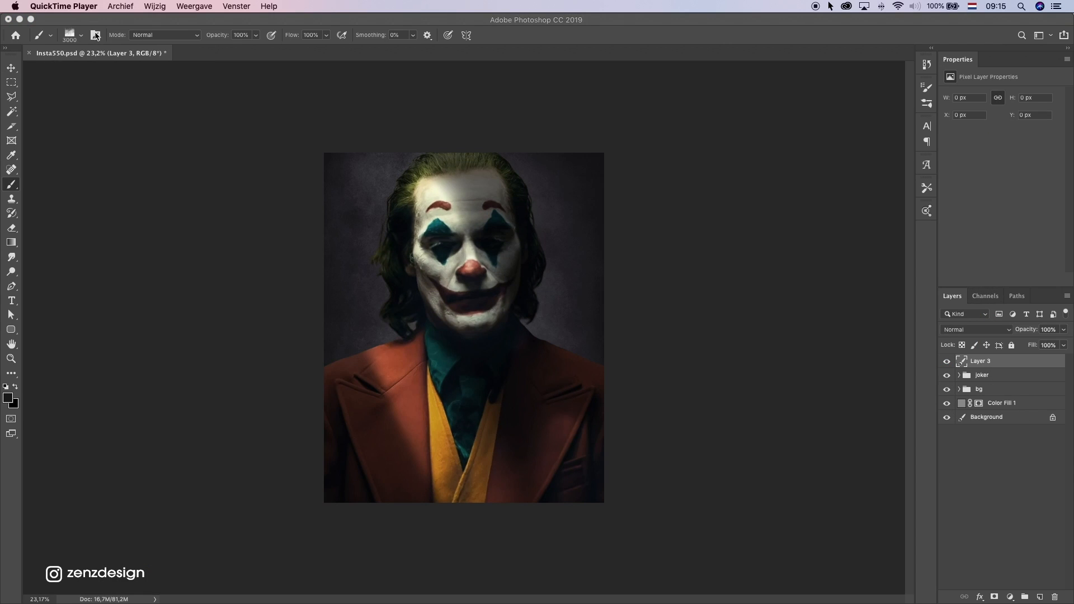
Choose the Fog 14 brush from Free Fog Photoshop Brushes 1 at 3000 px for painting on Layer 3
key("F1")
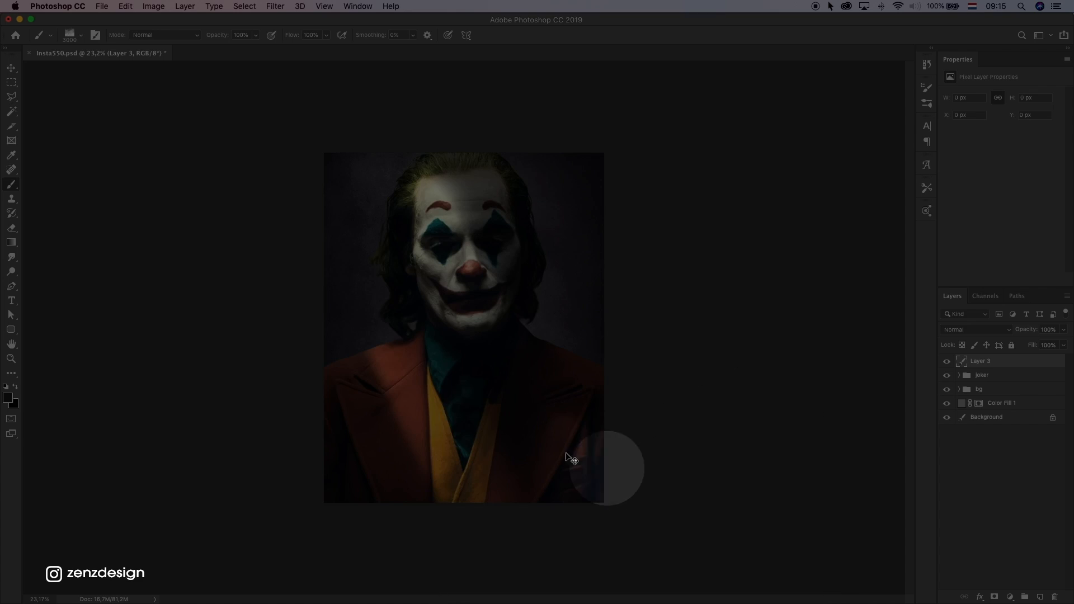
key("F1")
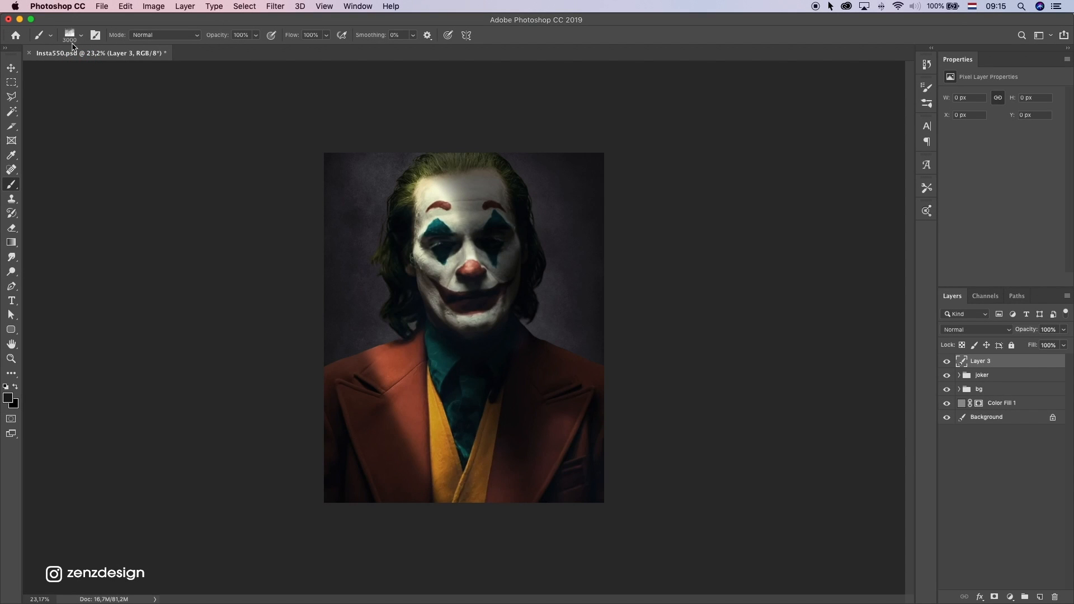
left_click(77, 38)
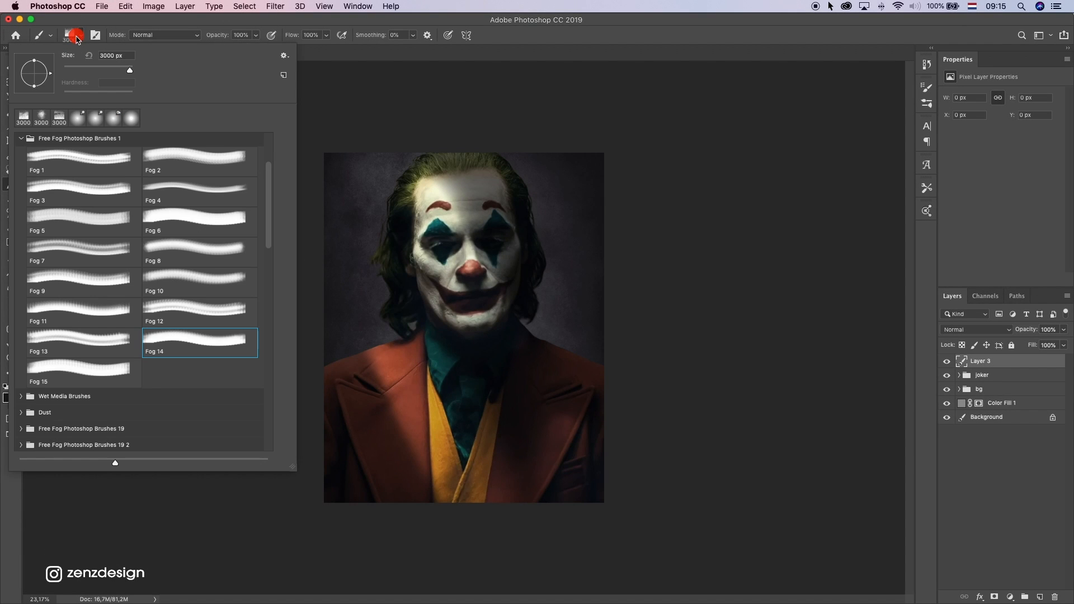
scroll(84, 274, "up", 2)
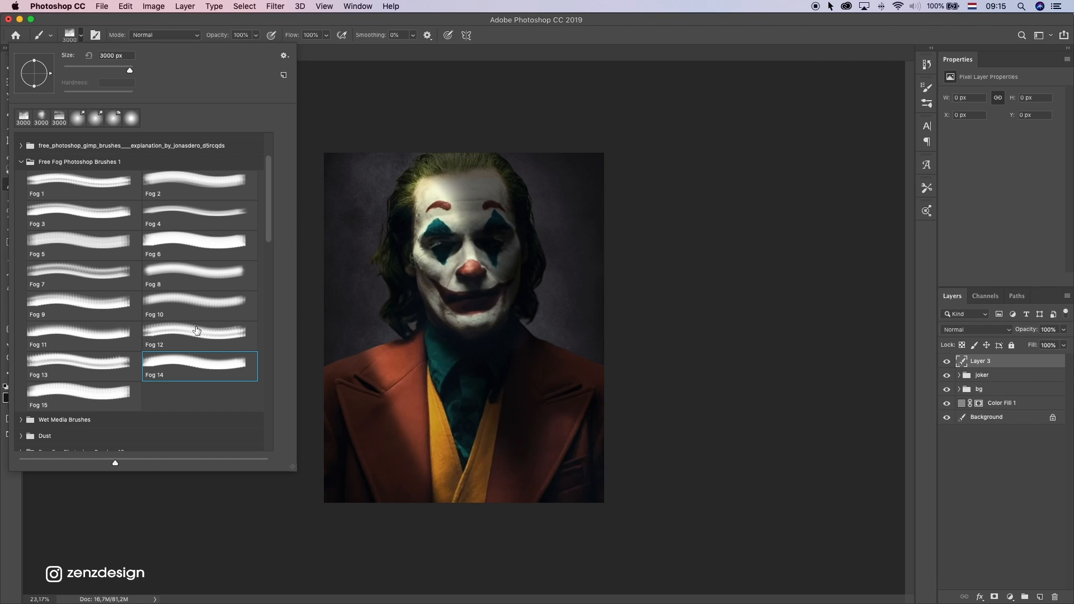
left_click(115, 361)
left_click(192, 370)
left_click(455, 44)
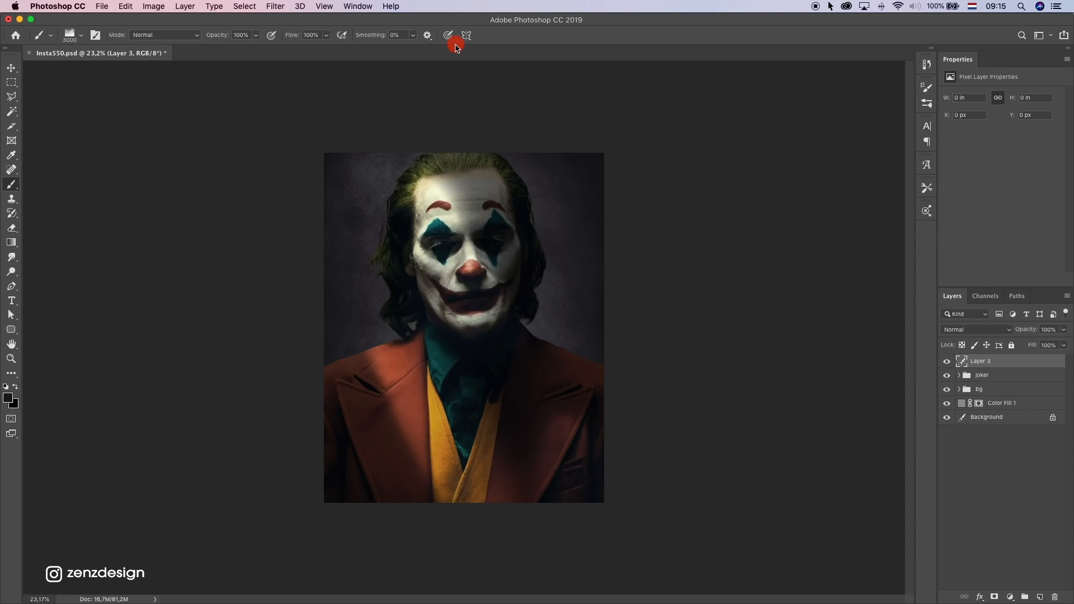
Set the foreground colour to near-black #100f0f
left_click(9, 400)
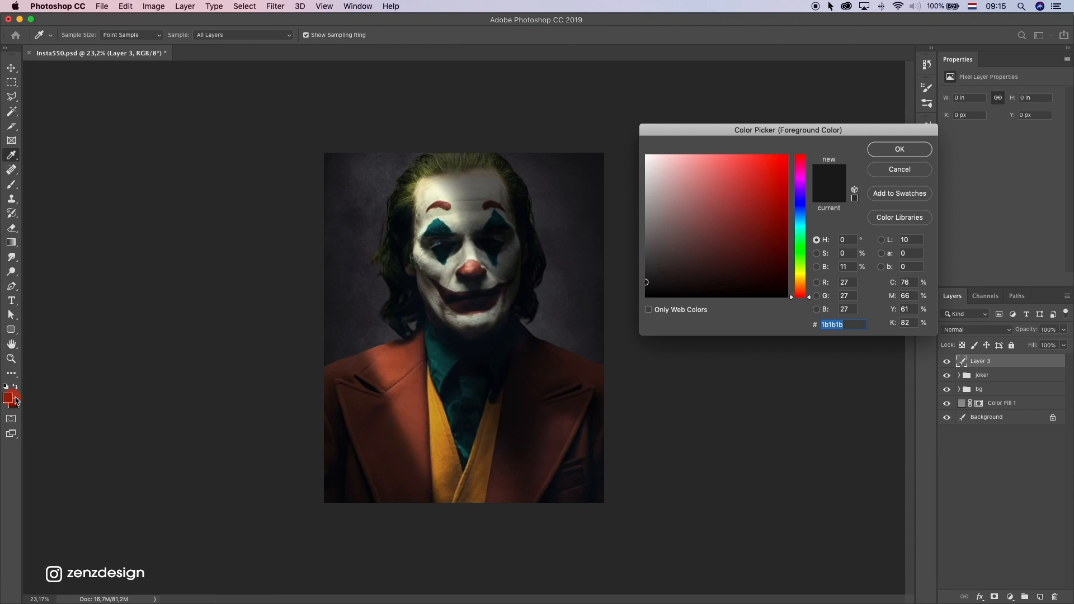
left_click_drag(662, 282, 640, 289)
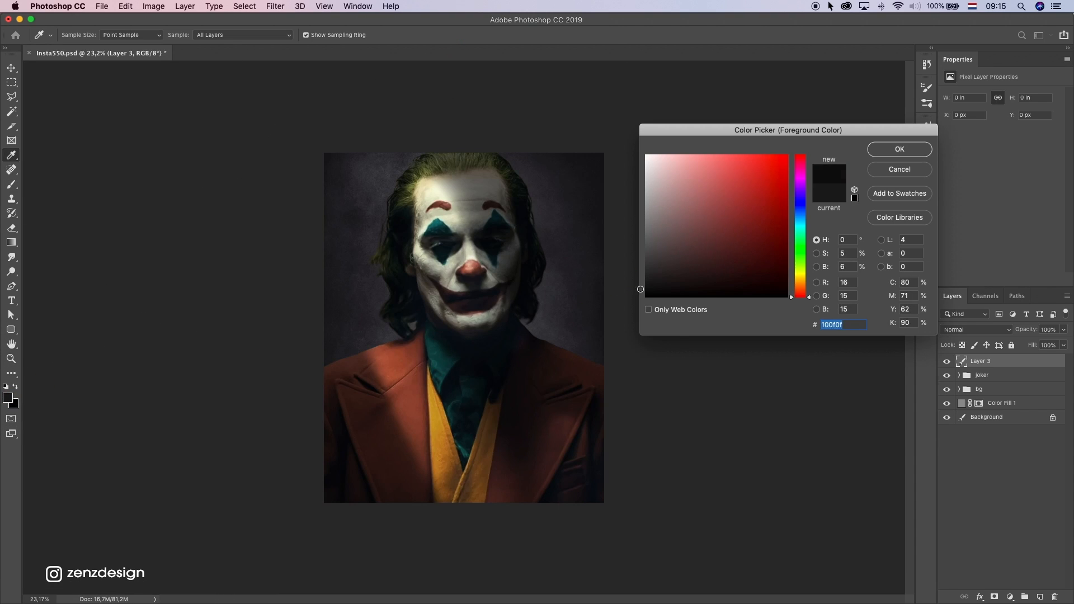
left_click(883, 151)
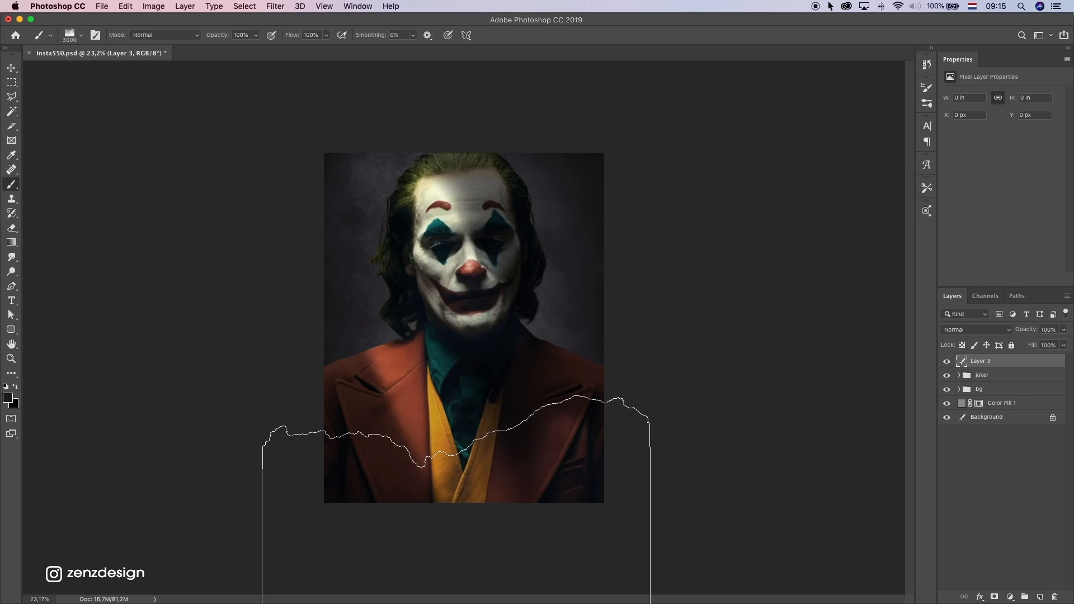
Paint dark fog over the lower part of the portrait on Layer 3, undo excess dabs, and compare with the layer hidden
left_click(945, 362)
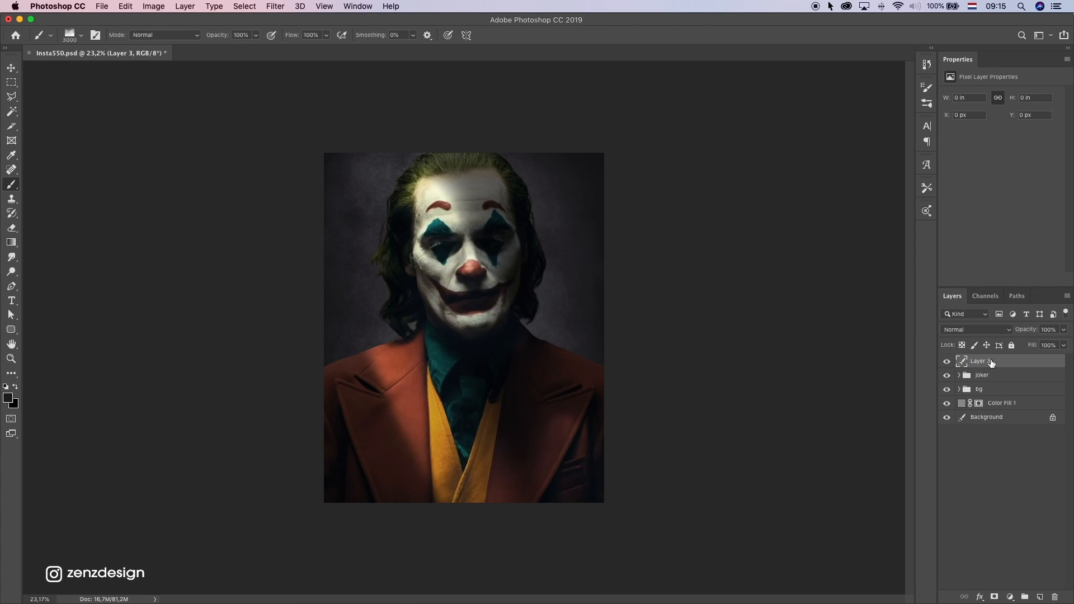
left_click(459, 529)
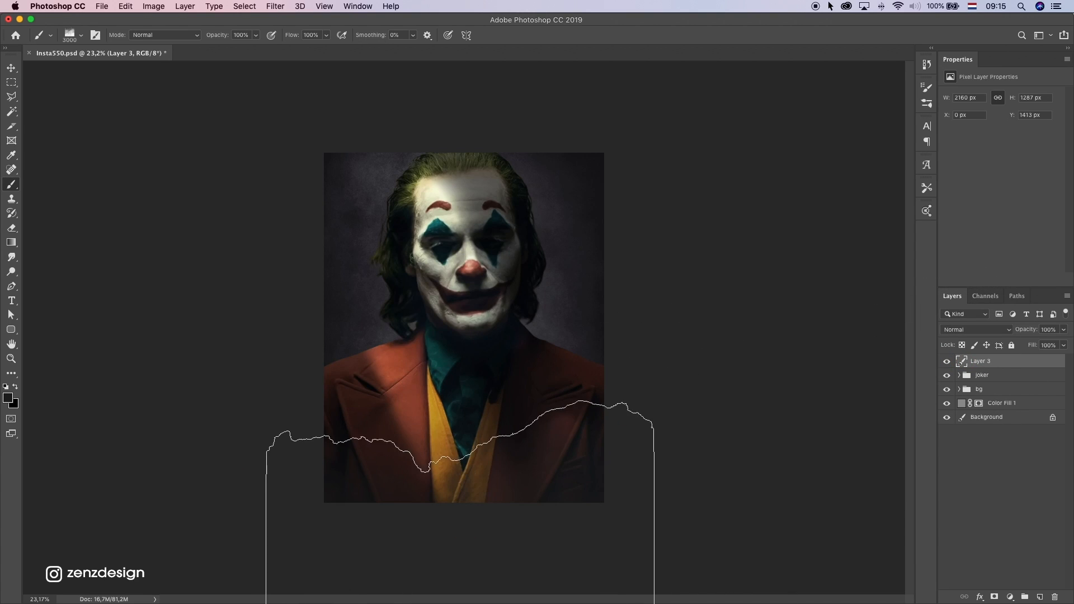
left_click(456, 491)
left_click(474, 562)
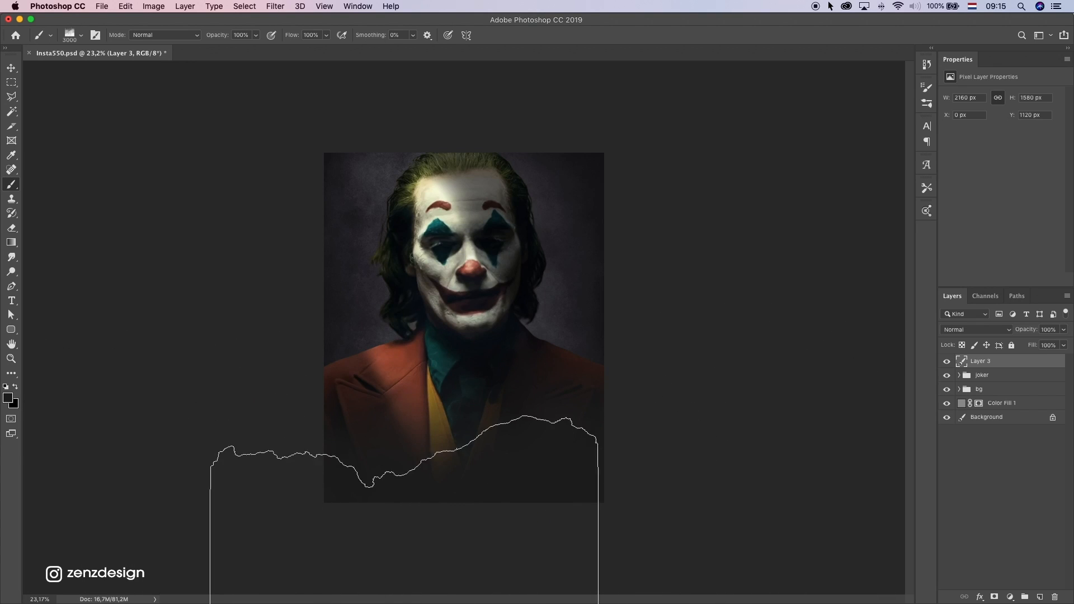
key("super+z")
key("super+z")
key("super+z")
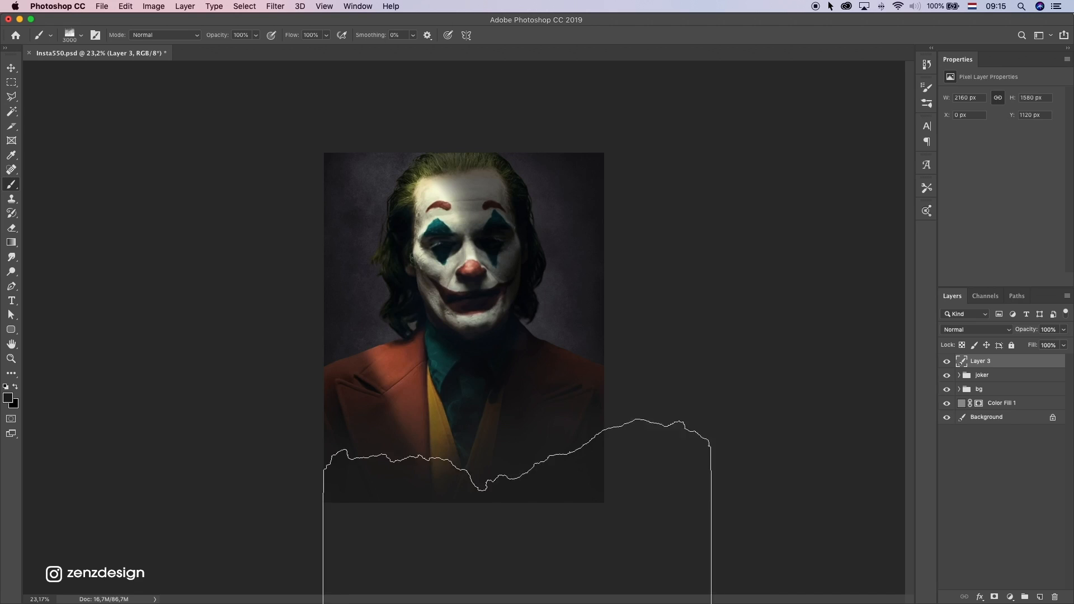
left_click(947, 362)
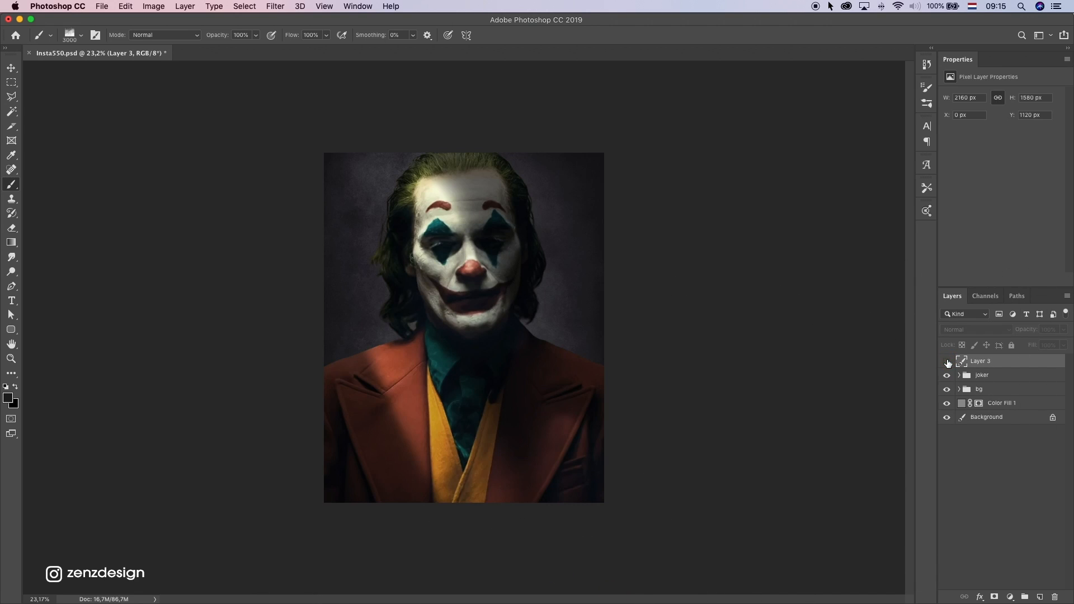
left_click(947, 361)
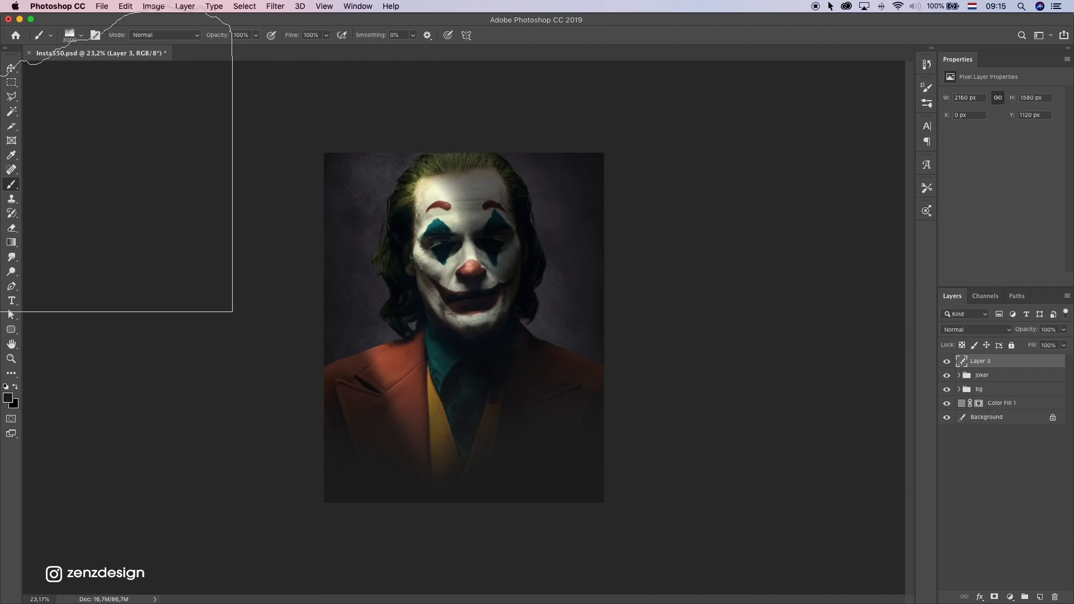
Move the fog on Layer 3 down to Y 1189 px and compare the portrait with and without it
left_click(11, 68)
mouse_move(472, 323)
left_mouse_down()
mouse_move(466, 350)
mouse_move(474, 331)
mouse_move(485, 346)
mouse_move(487, 328)
mouse_move(490, 339)
left_mouse_up()
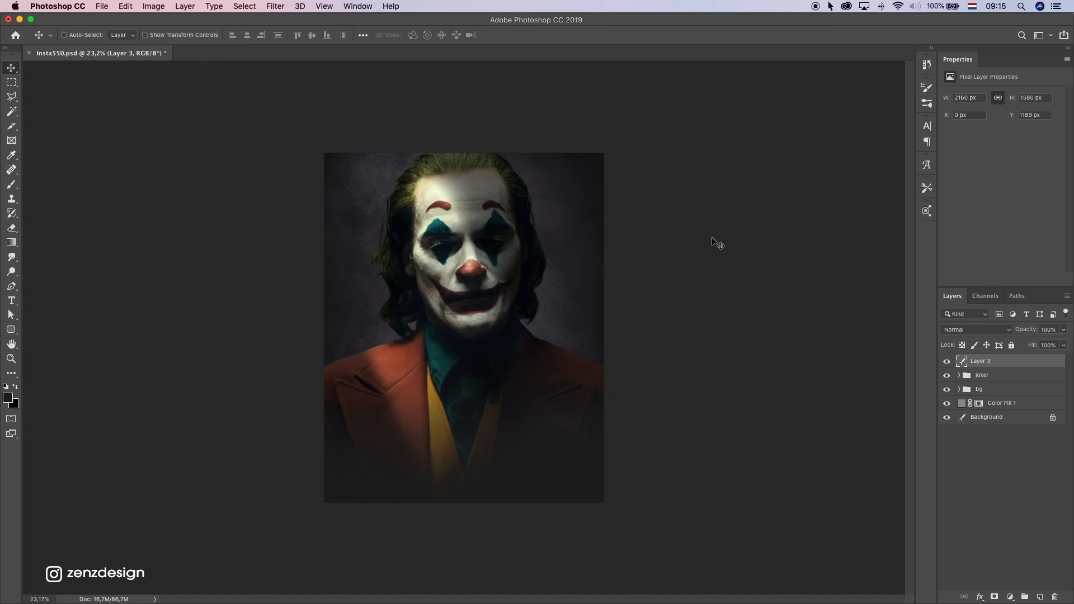
left_click(946, 360)
left_click(947, 360)
Add a new layer above Layer 3 and choose the Fog 8 brush at 3000 px
left_click(12, 184)
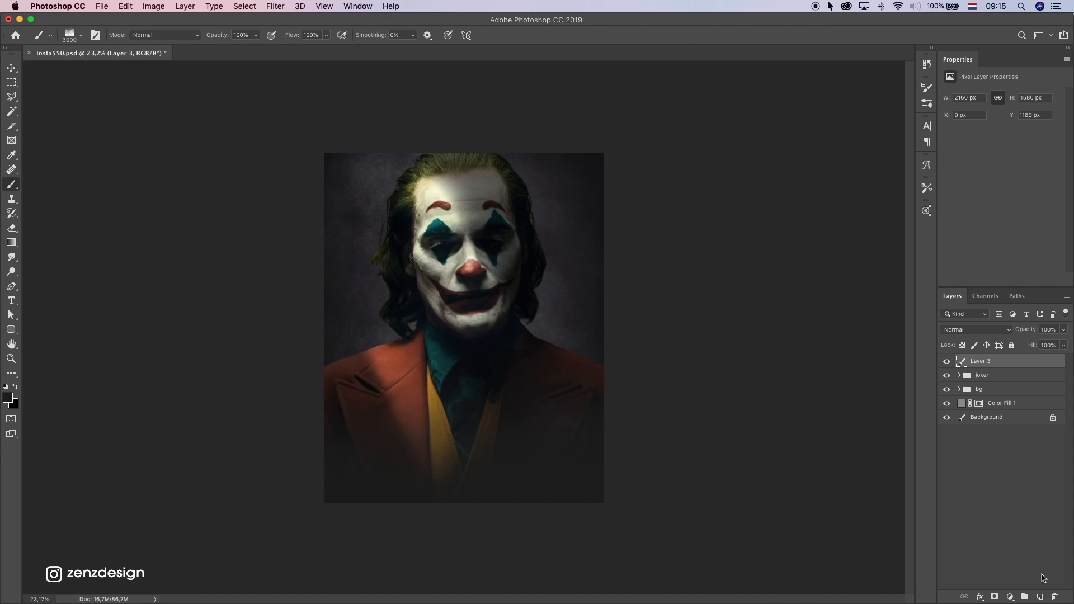
left_click(1042, 596)
left_click(81, 35)
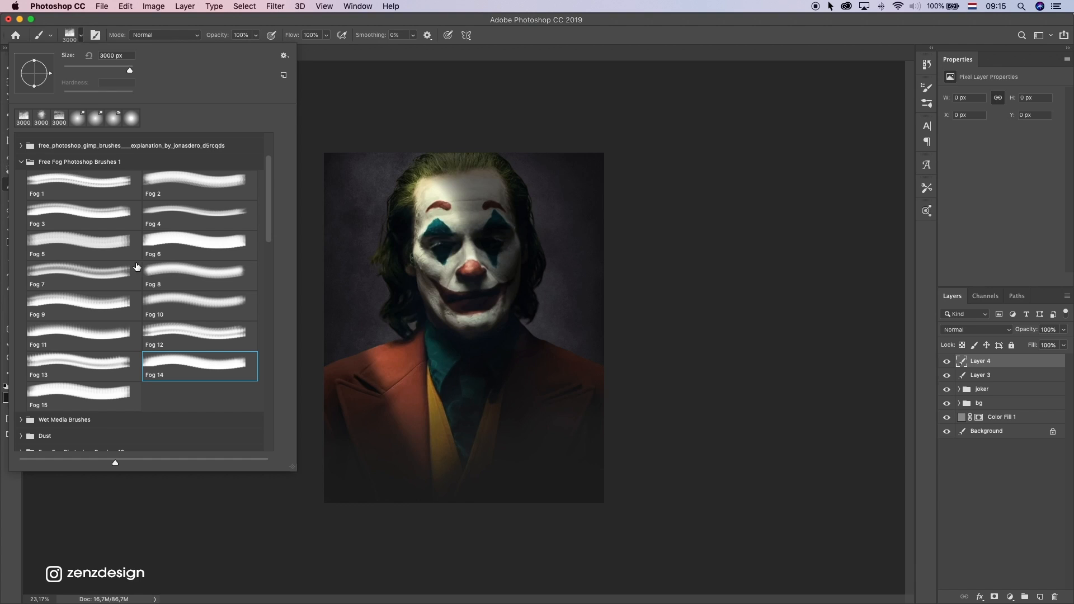
left_click(179, 278)
left_click(724, 225)
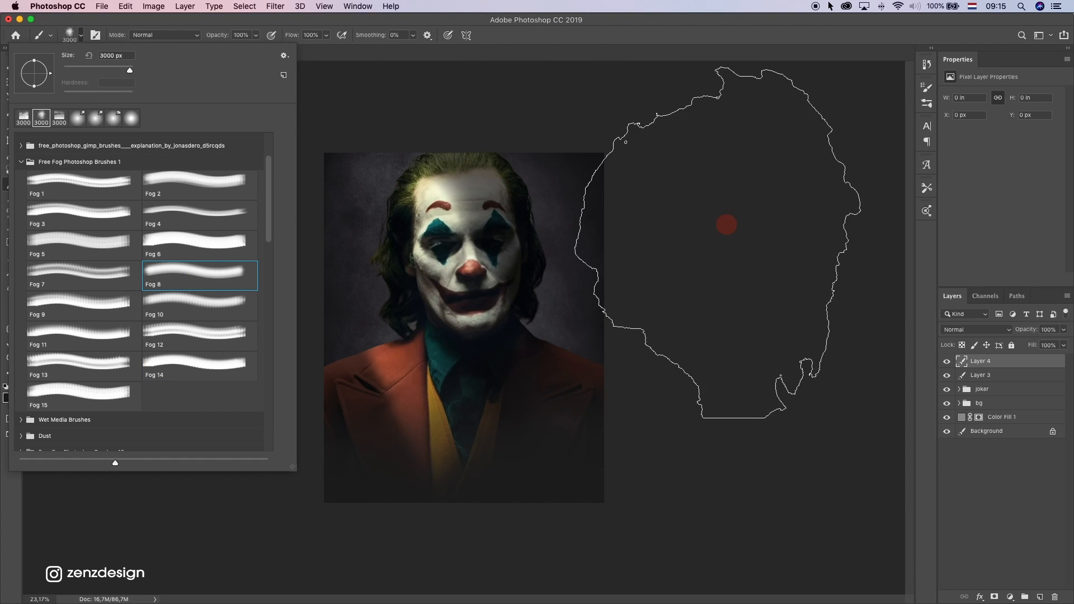
Paint dark fog along the portrait's right and left edges on Layer 4, undo the excess dab, and compare with the layer hidden
left_click(731, 190)
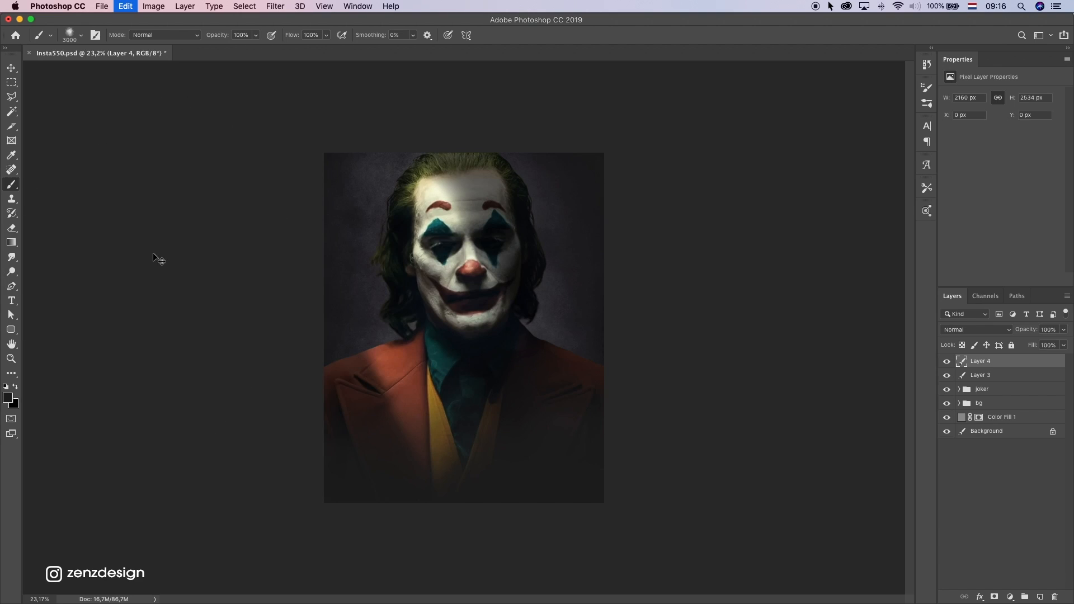
left_click(210, 195)
left_click(131, 269)
key("super+z")
left_click(950, 362)
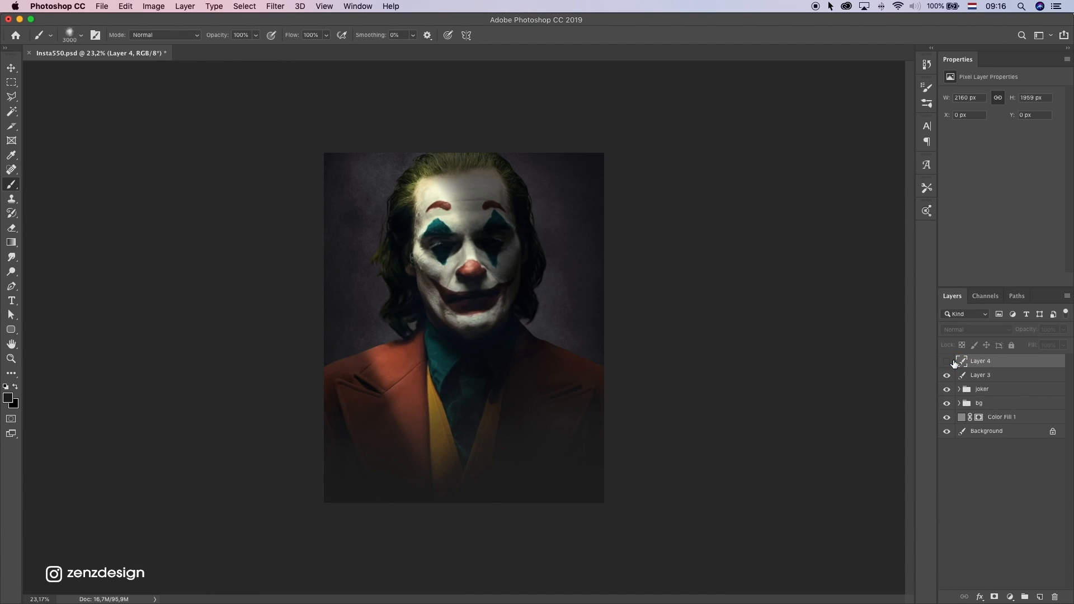
left_click(950, 363)
scroll(426, 366, "down", 6)
scroll(426, 366, "up", 6)
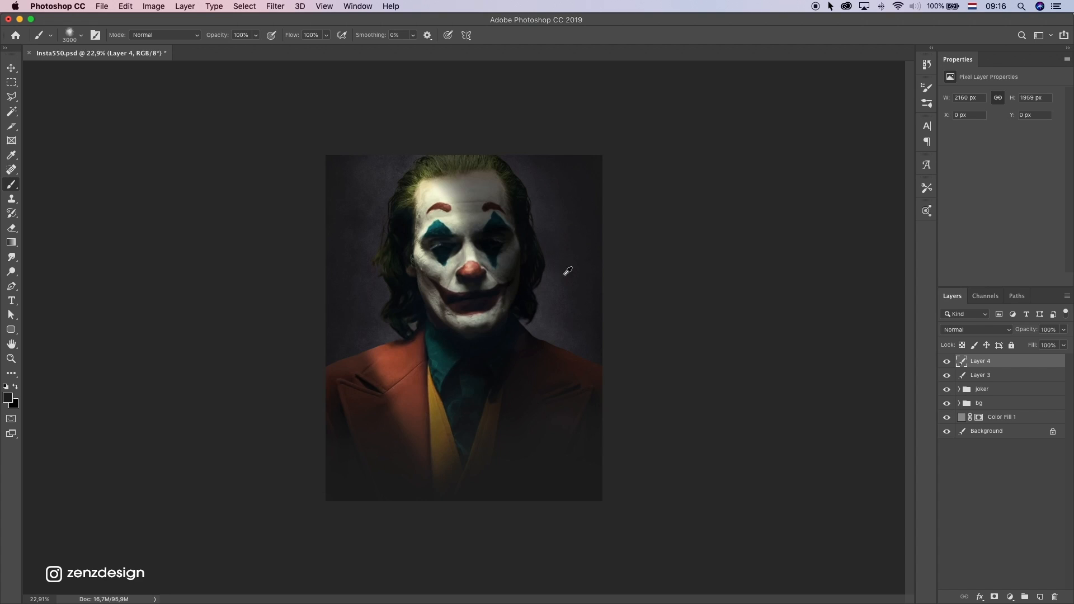
Darken the fog on Layer 4 with Hue/Saturation, setting Lightness to -41
key("super+u")
mouse_move(756, 250)
left_mouse_down()
mouse_move(719, 244)
mouse_move(740, 250)
left_mouse_up()
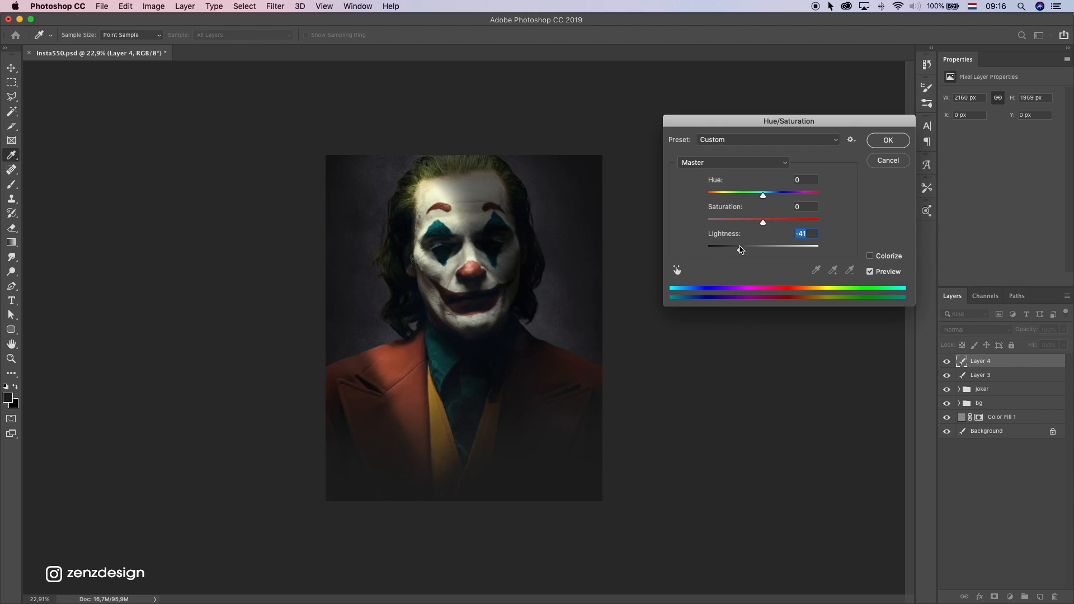
key("Return")
key("b")
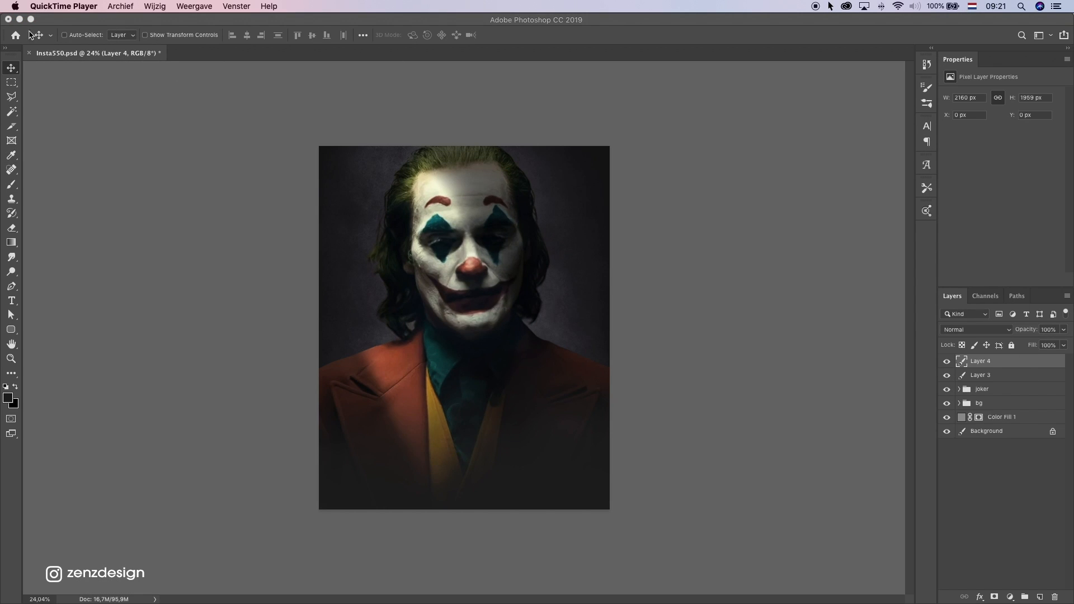
Open the finished composite in Save for Web and set the export format to PNG-24
left_click(119, 19)
left_click(102, 6)
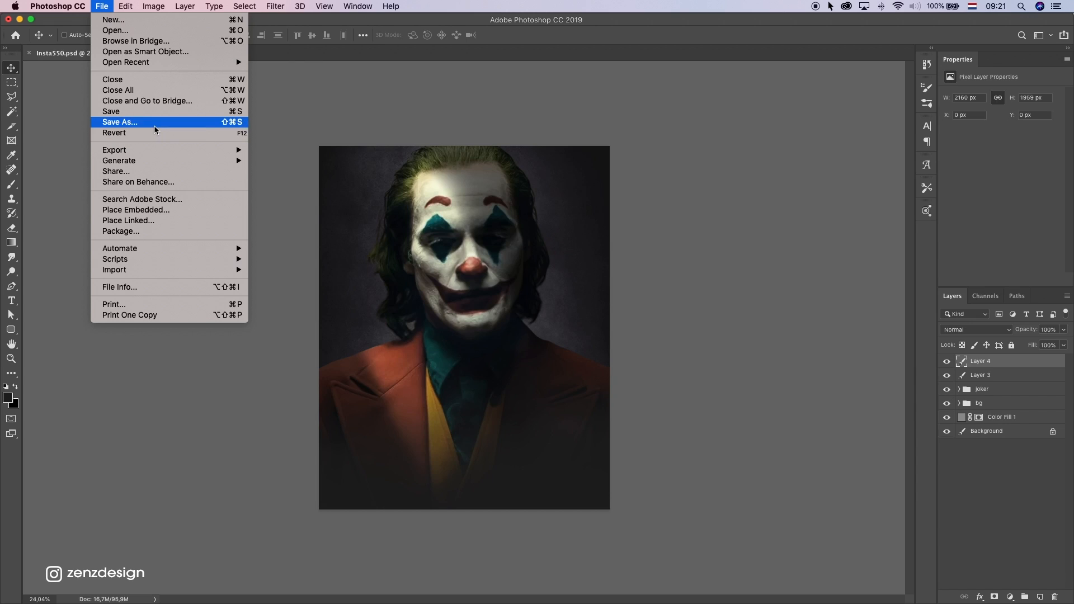
mouse_move(204, 151)
left_click(324, 196)
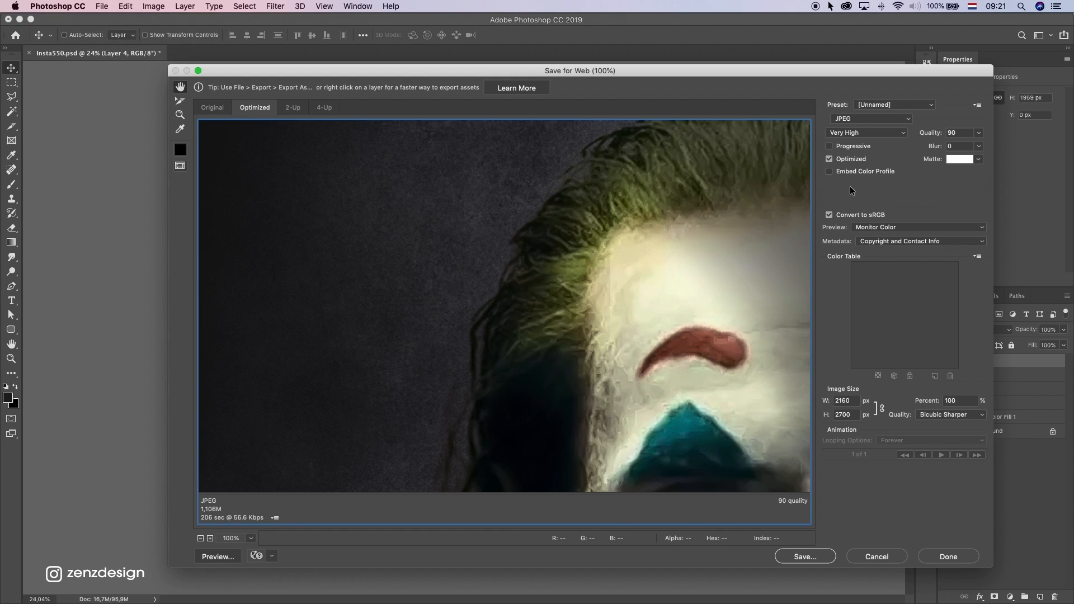
left_click(897, 133)
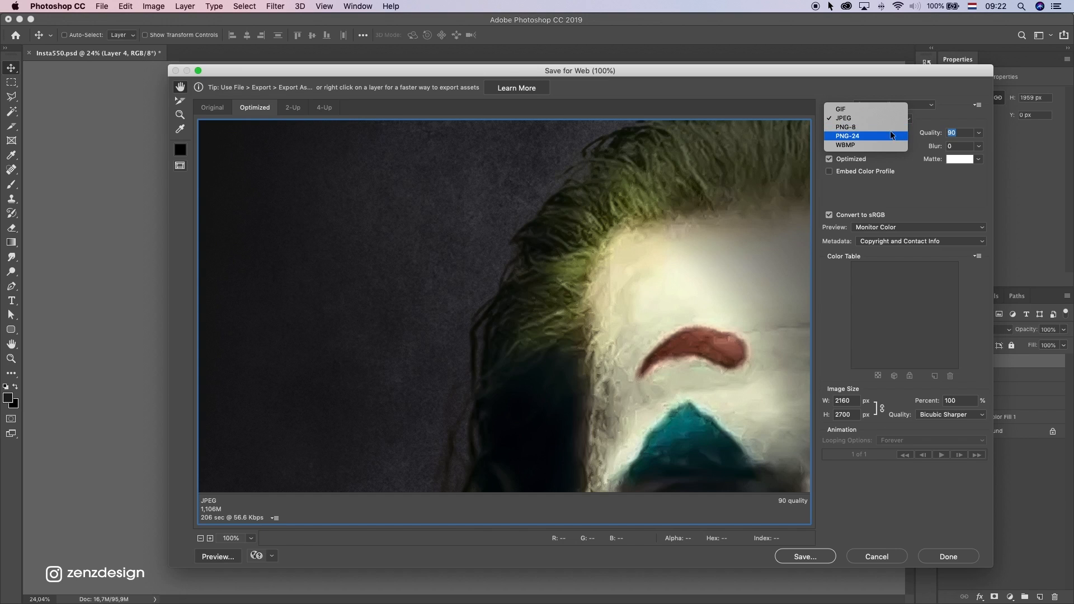
left_click(896, 133)
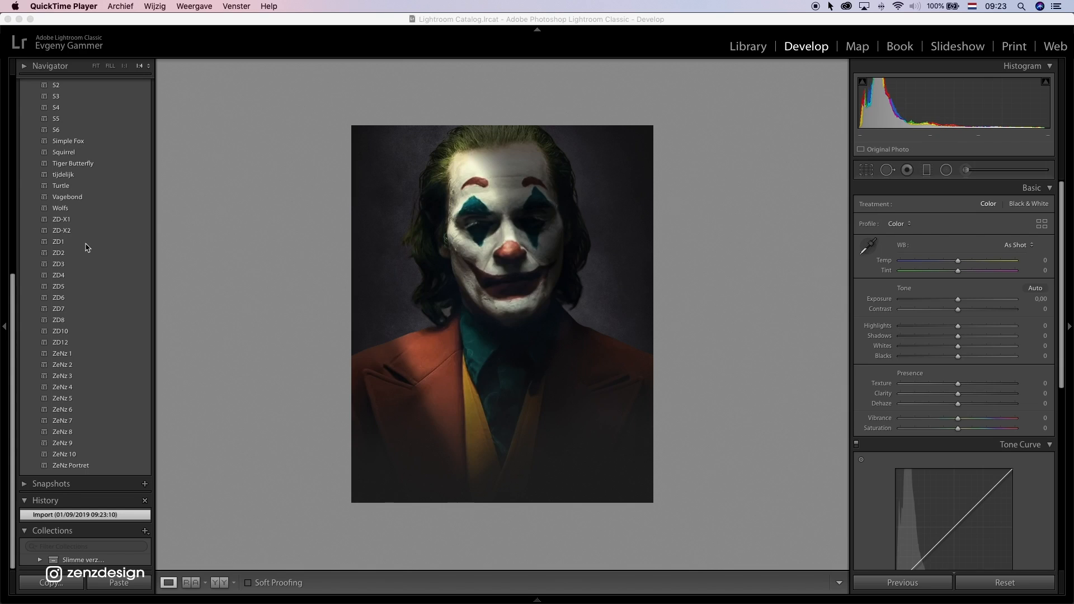
Switch to Lightroom Classic and apply the ZD1 preset to the exported Joker portrait
left_click(206, 244)
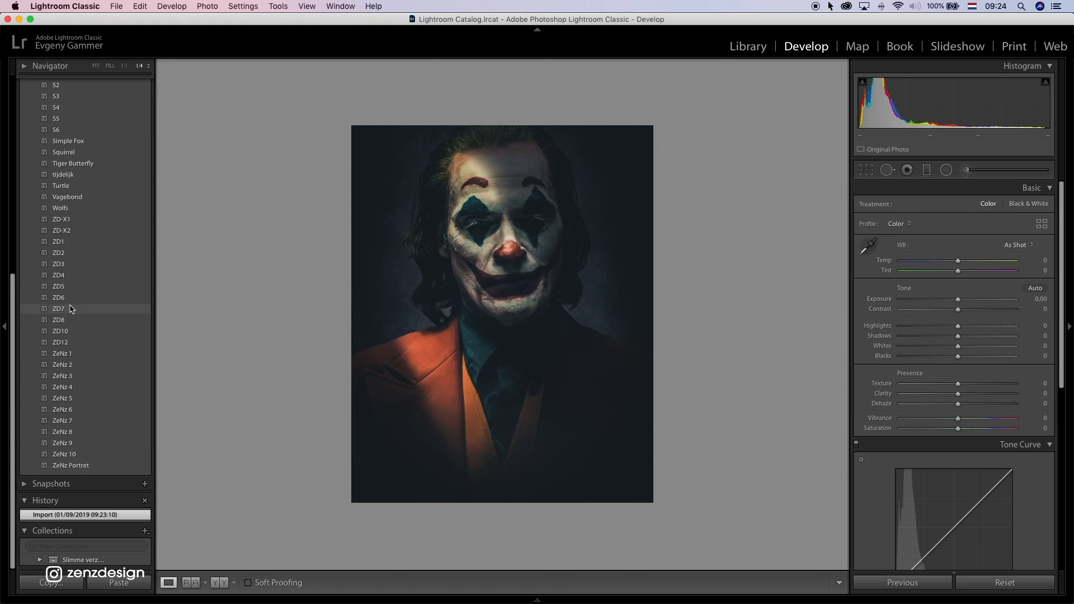
left_click(96, 248)
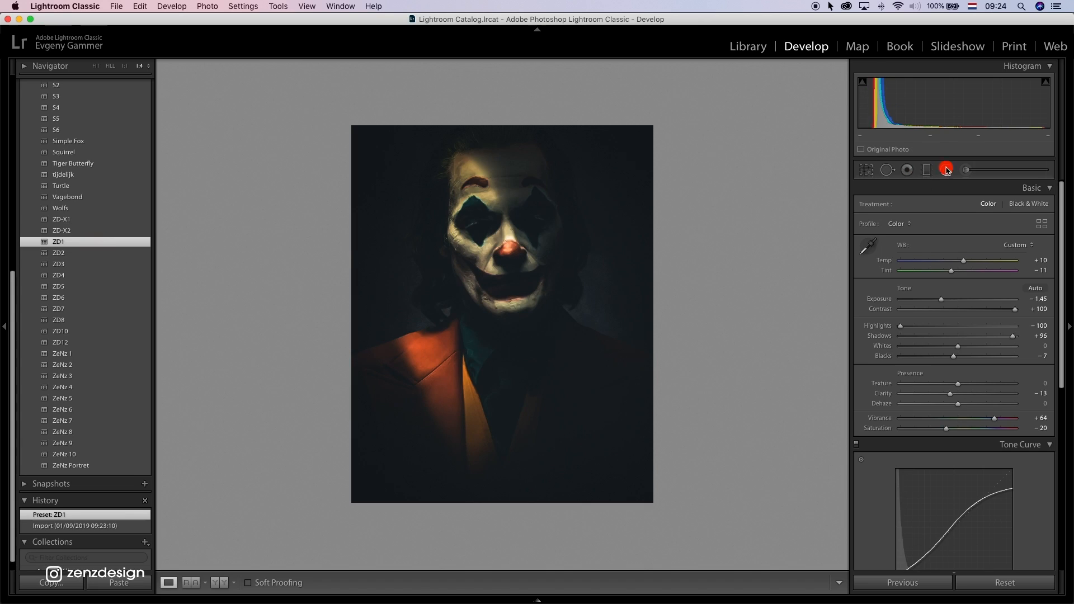
key("shift+m")
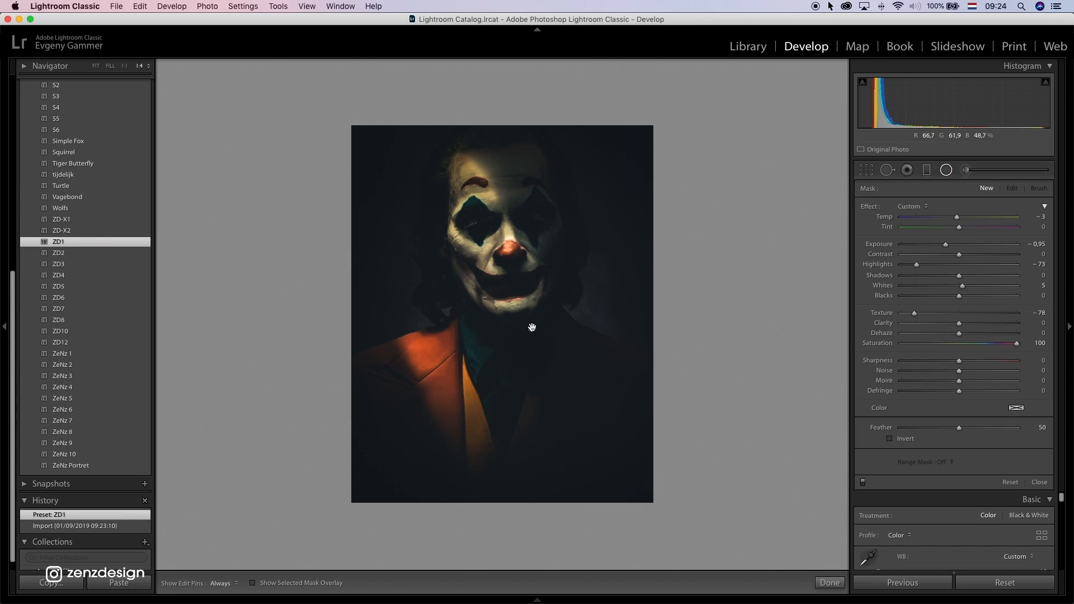
left_click(531, 330)
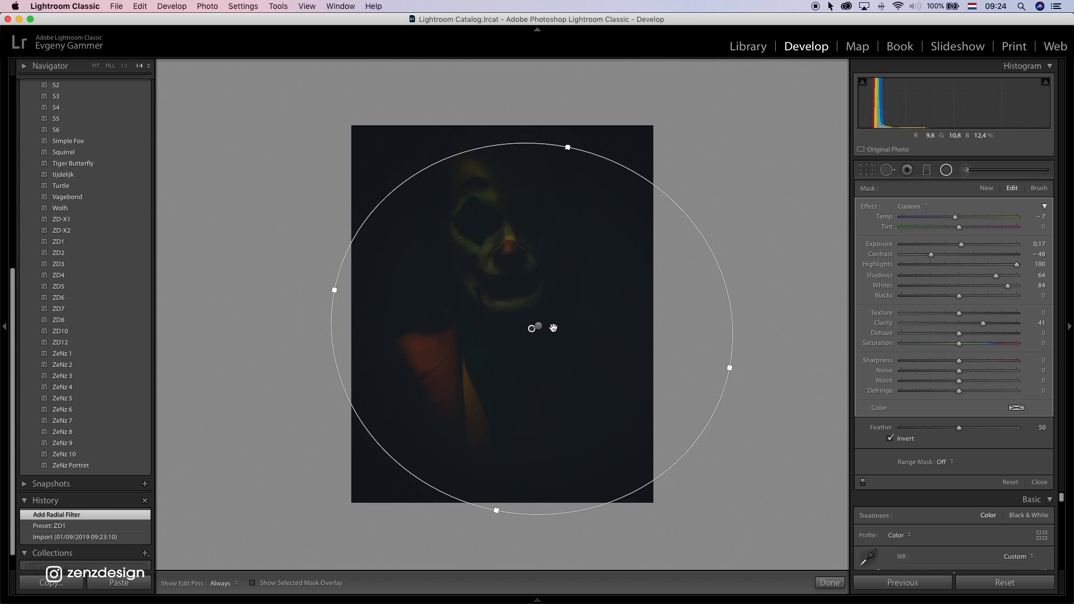
key("Delete")
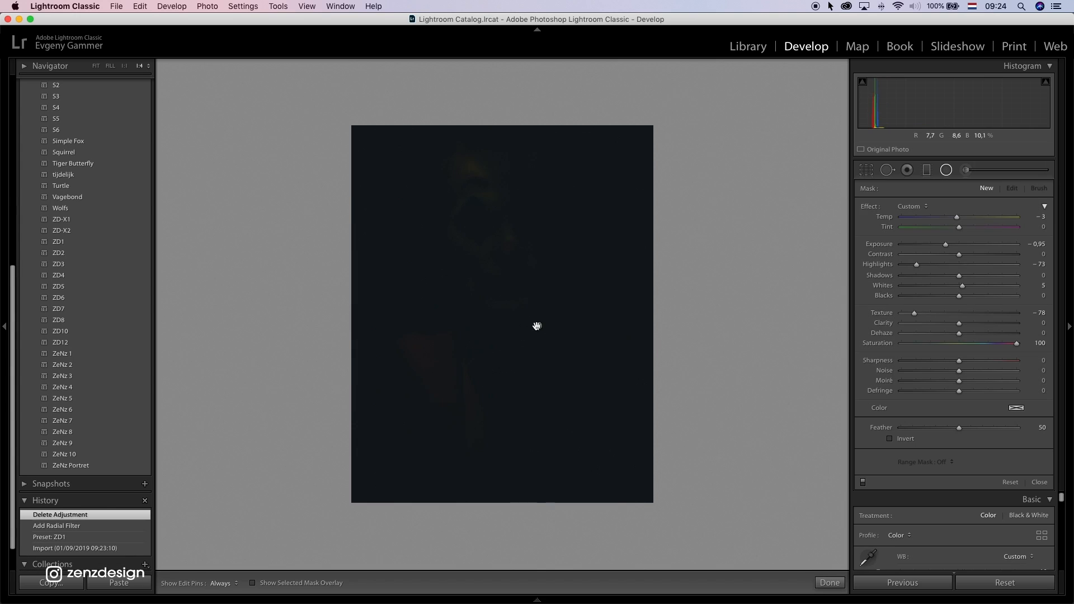
key("super+z")
key("super+z")
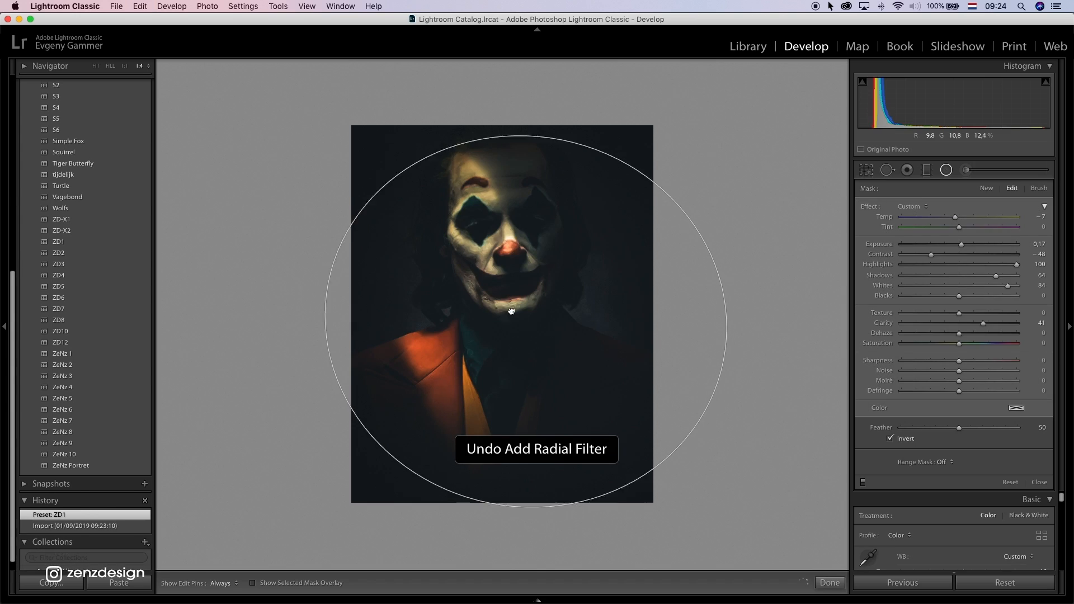
Move the existing radial filter to the cheek, enlarge it well beyond the portrait and set its Exposure to -0.02
left_click_drag(511, 311, 472, 262)
left_click_drag(667, 299, 795, 409)
left_click_drag(655, 134, 658, 266)
left_click_drag(614, 144, 704, 103)
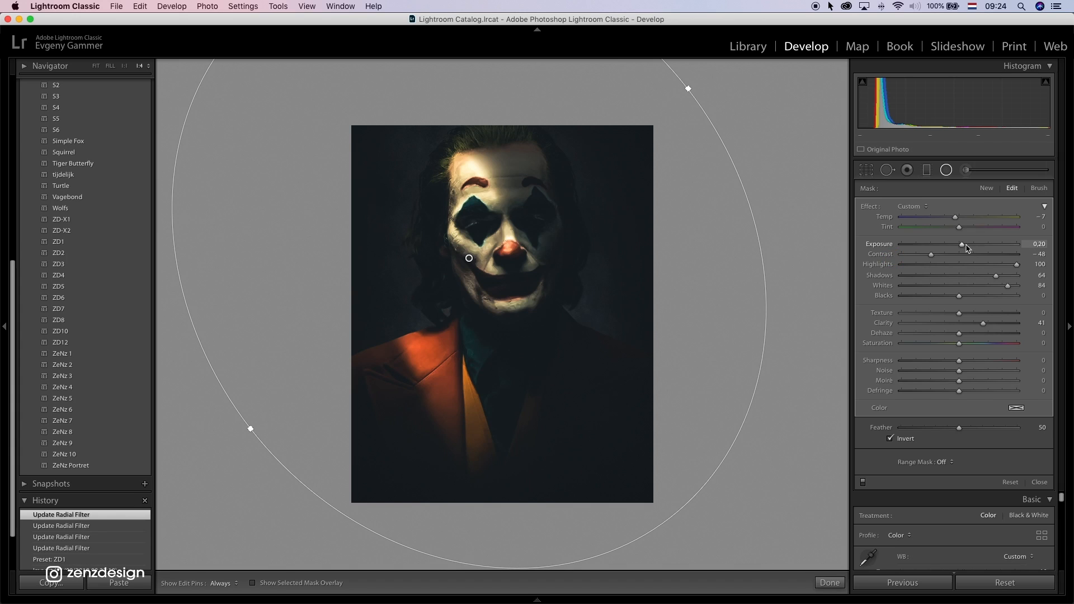
left_click_drag(967, 248, 961, 248)
left_click(946, 170)
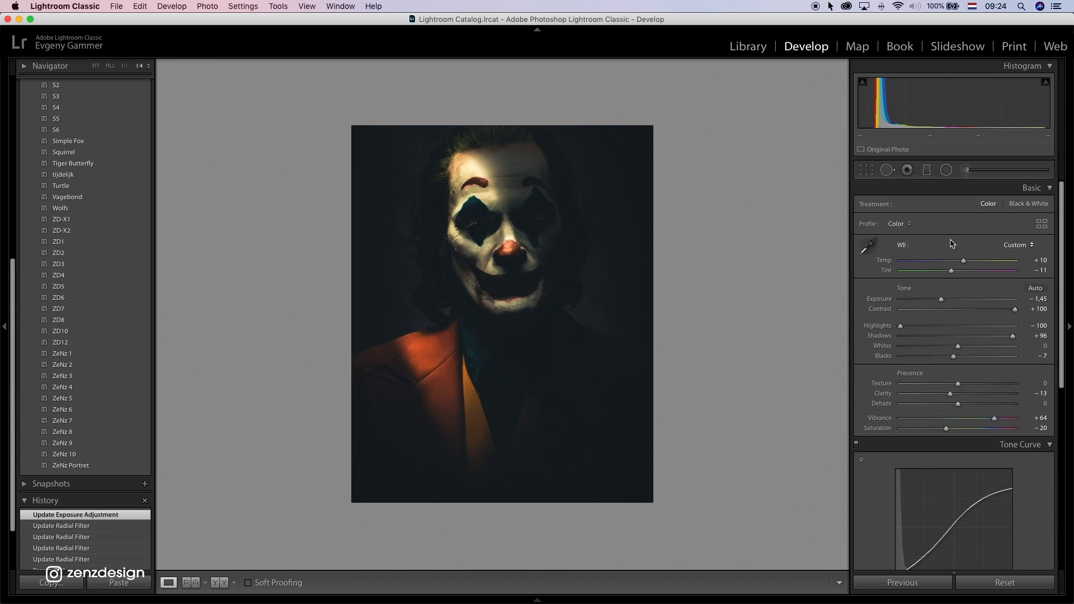
Set the photo's Exposure to -0.95 and Saturation to -28, and export it to the Lightroom Exports subfolder on the desktop
left_click_drag(950, 301, 948, 301)
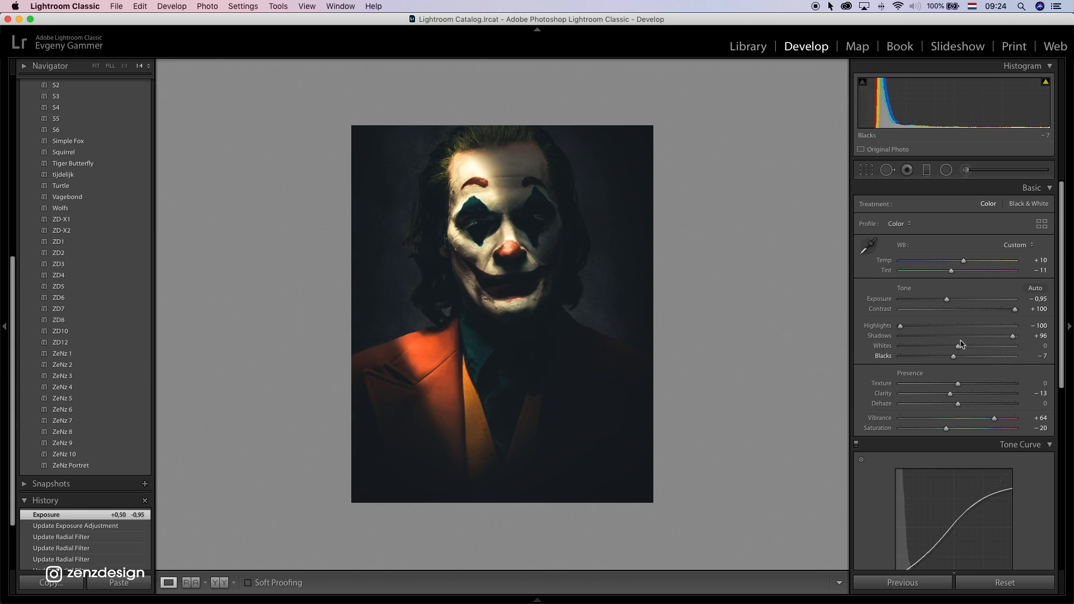
left_click_drag(946, 429, 944, 432)
right_click(517, 161)
mouse_move(615, 436)
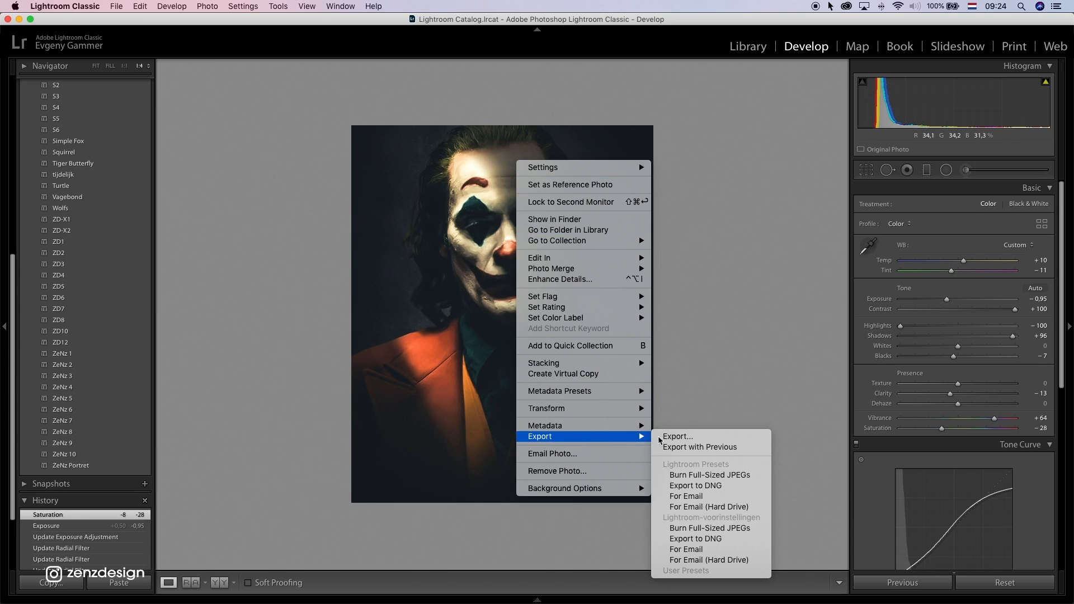
left_click(701, 428)
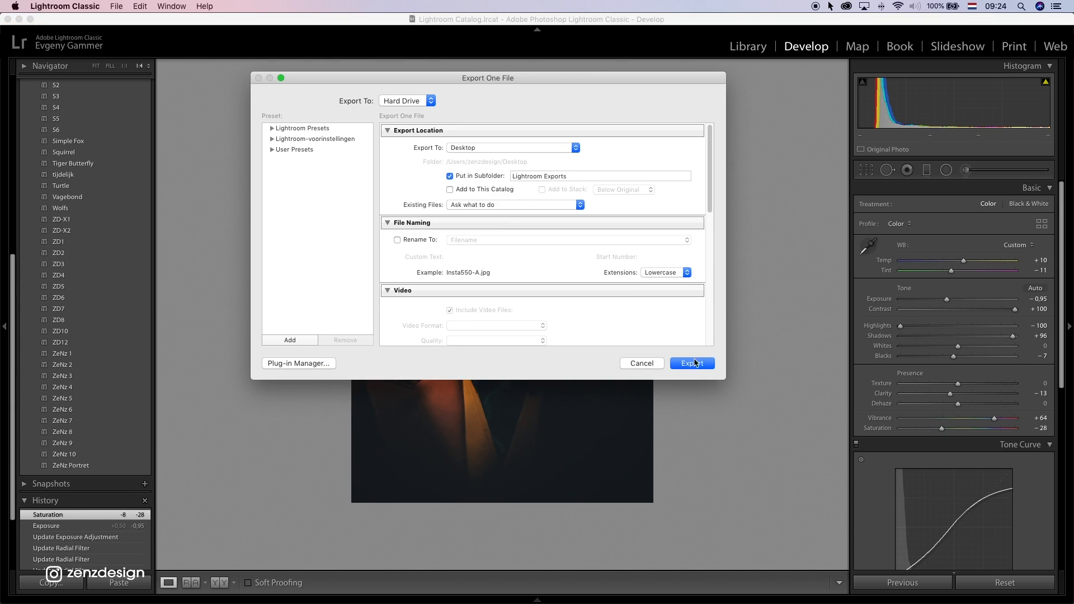
left_click(692, 364)
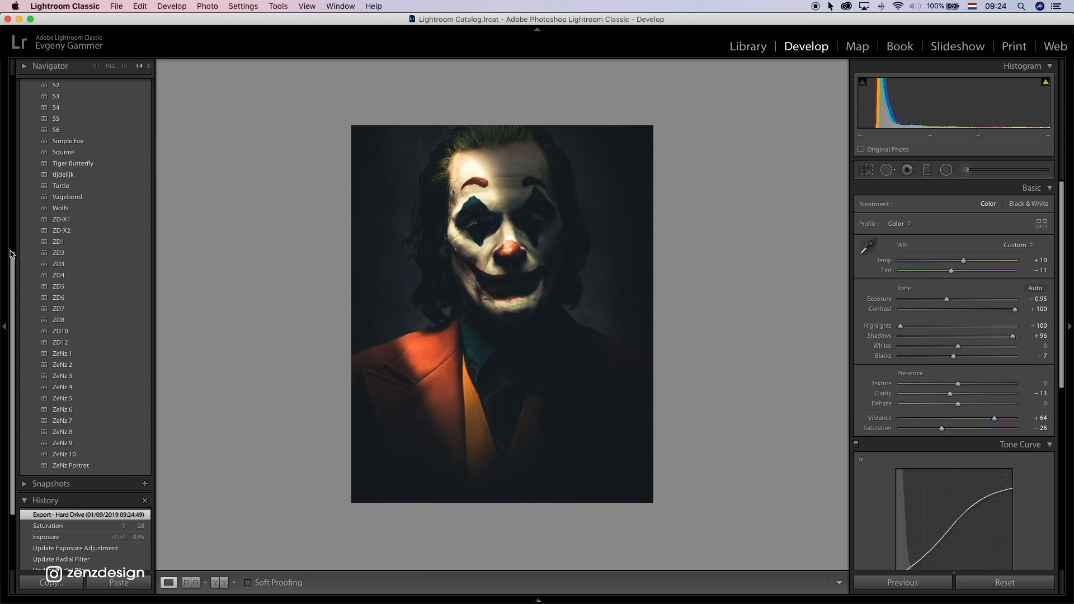
Apply the ZD7 preset to the Joker portrait and set Exposure to -0.70
left_click_drag(11, 254, 12, 240)
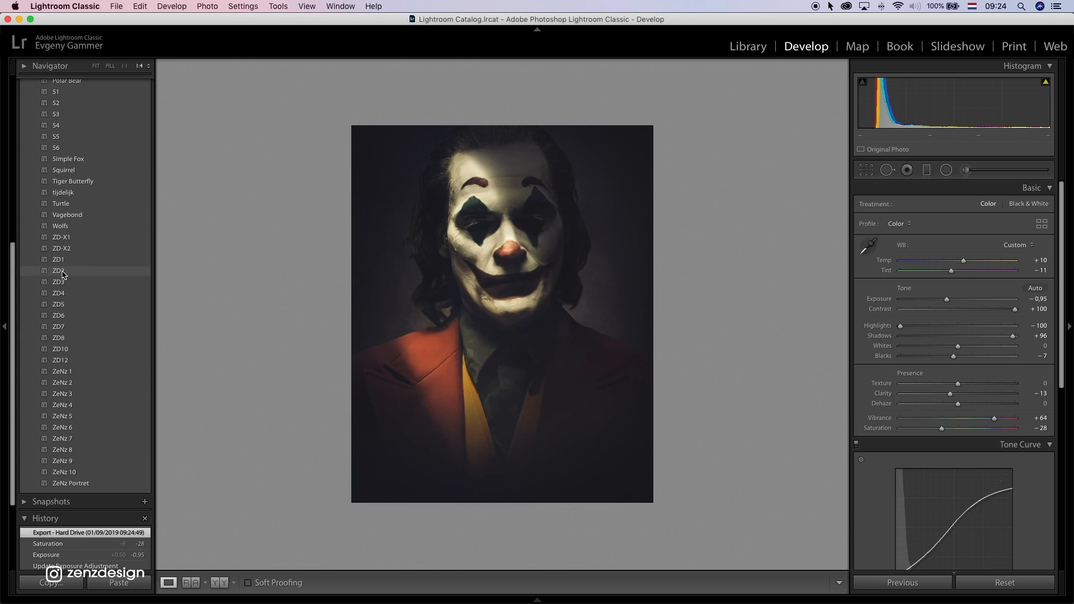
left_click(78, 329)
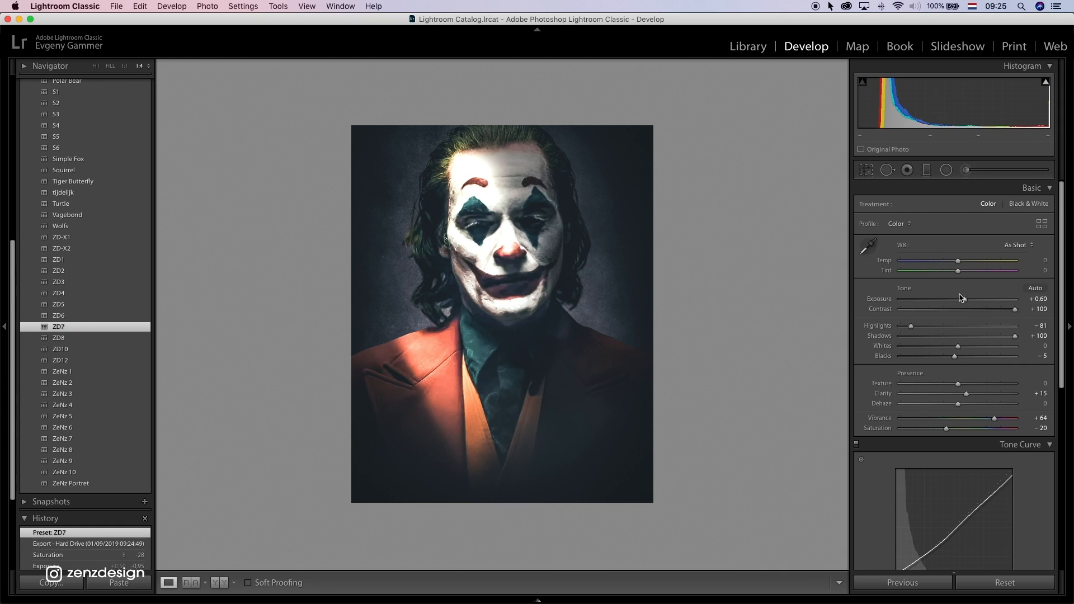
left_click_drag(954, 301, 950, 301)
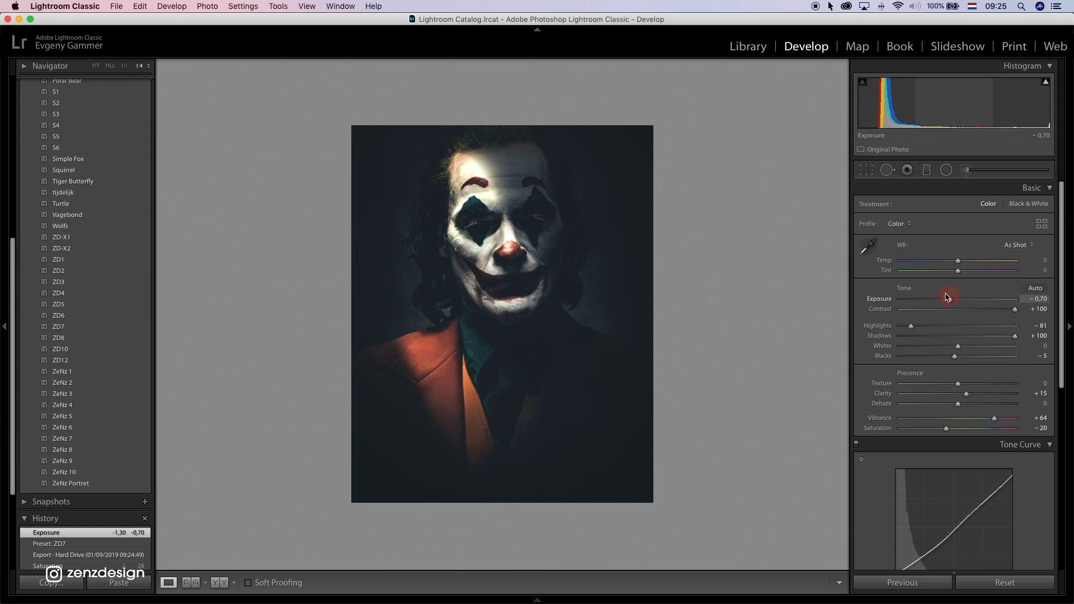
Move the radial filter from the cheek to the hair above the lit shoulder and pull its upper edge inward
left_click(946, 169)
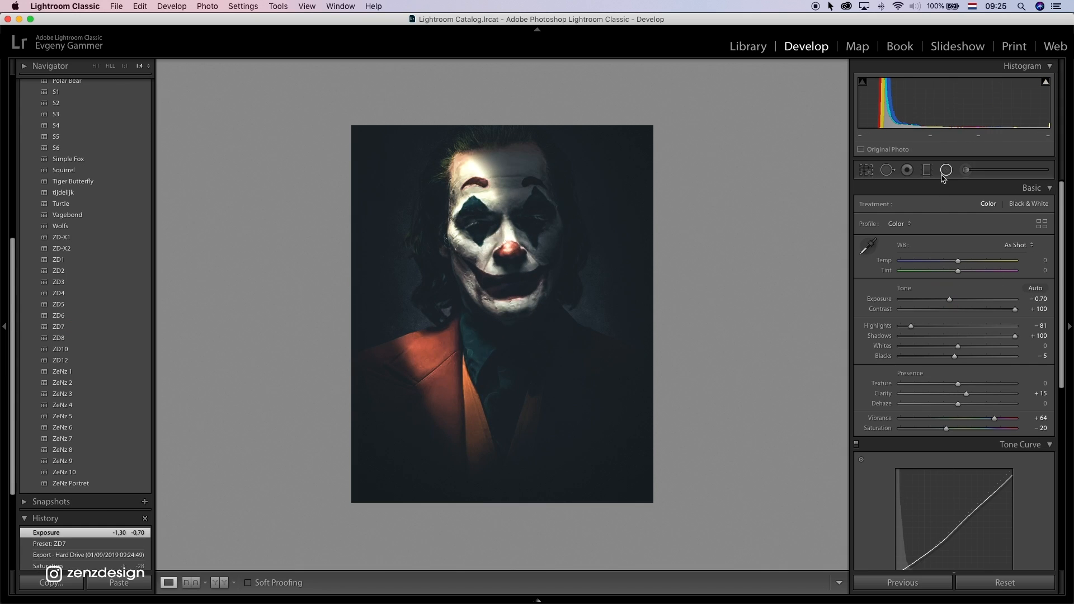
left_click(469, 259)
left_click_drag(470, 259, 419, 315)
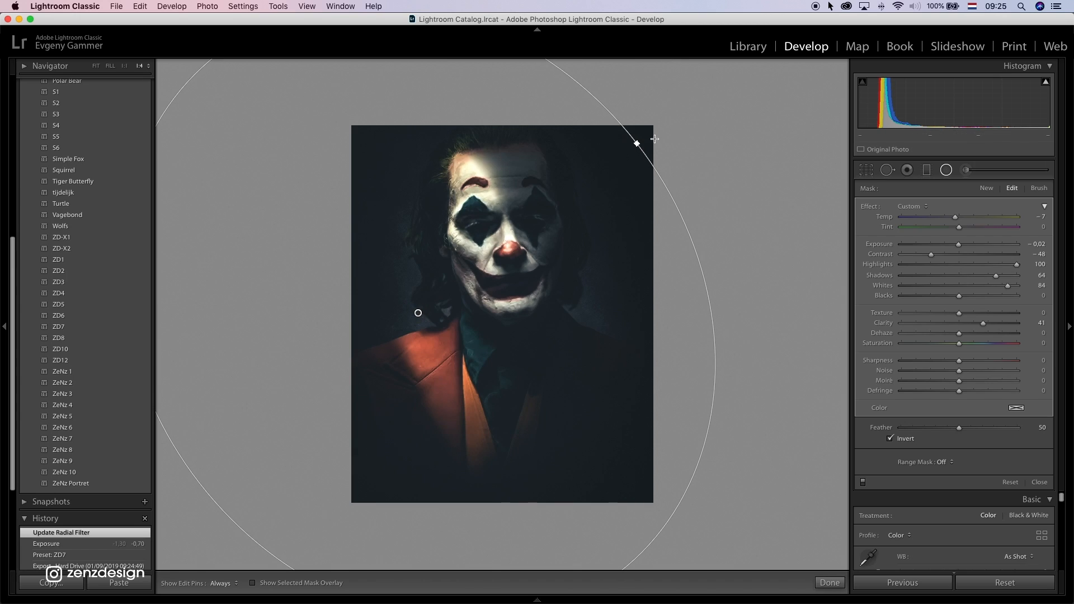
left_click_drag(623, 155, 576, 268)
left_click_drag(932, 255, 931, 255)
left_click(946, 169)
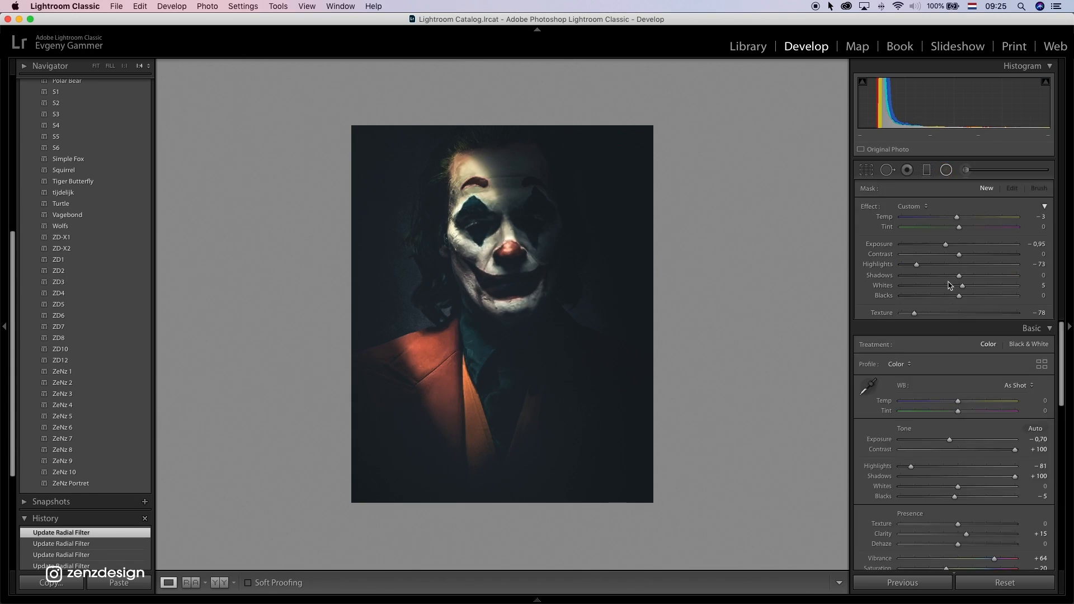
Set the ZD7 version's Exposure to -0.20 and export it to the Lightroom Exports subfolder as a separate copy
left_click_drag(949, 299, 955, 300)
right_click(587, 197)
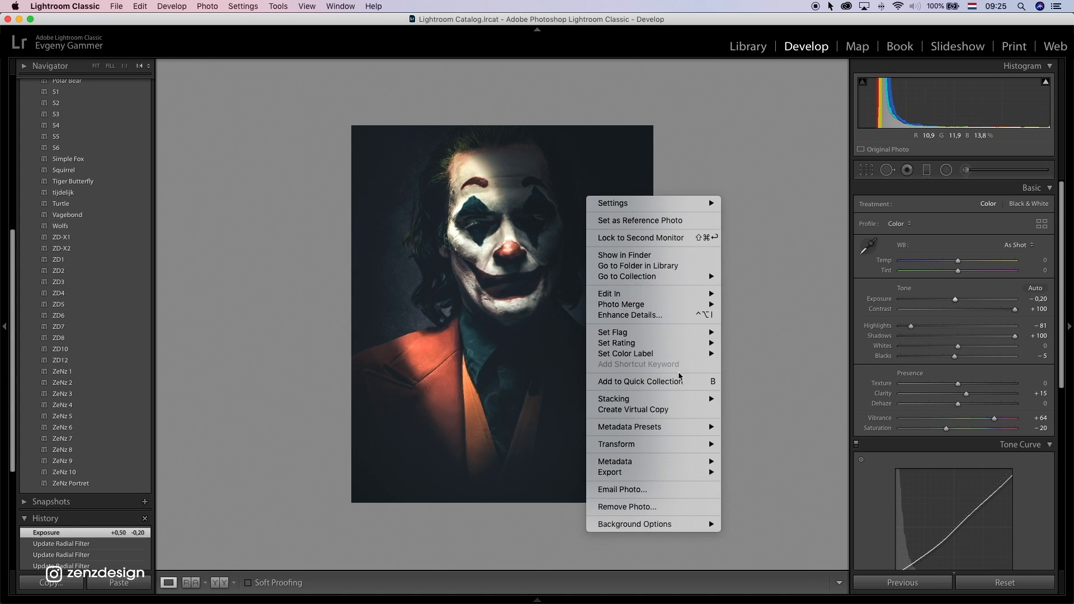
mouse_move(685, 472)
left_click(762, 460)
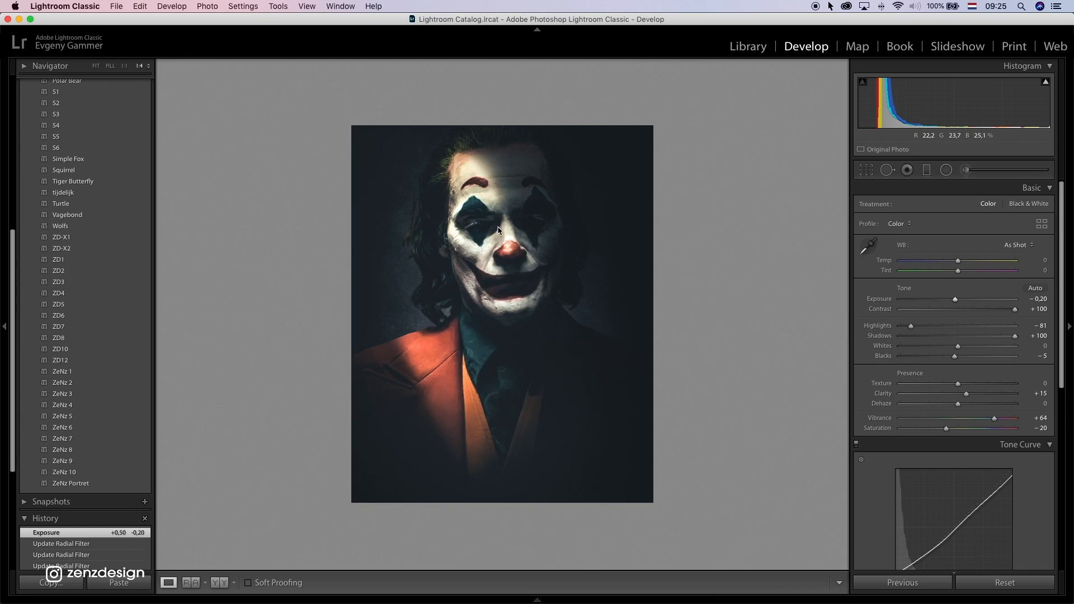
left_click(685, 364)
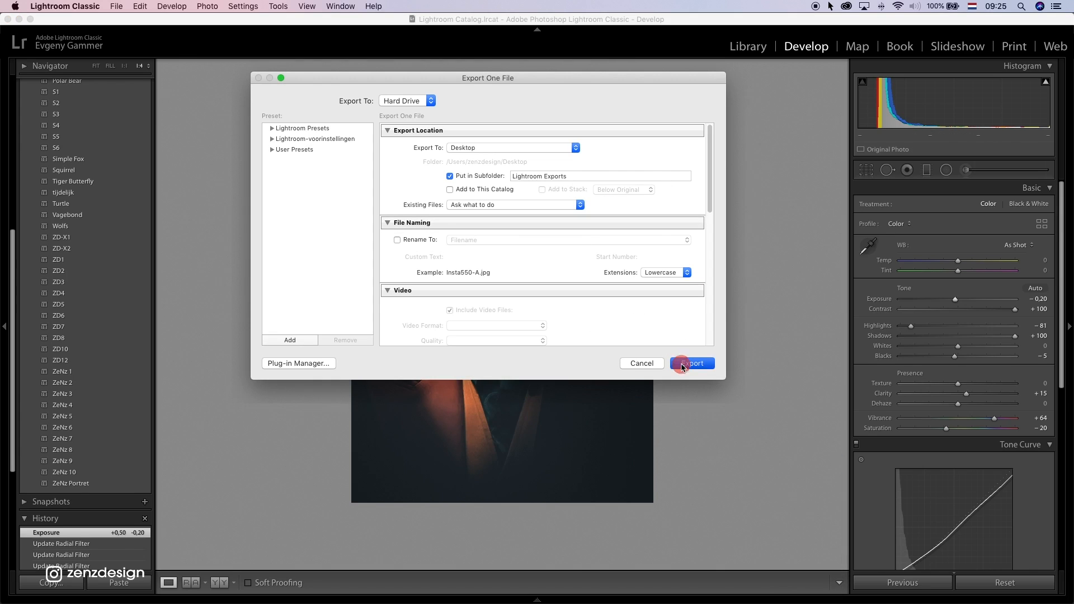
left_click(707, 314)
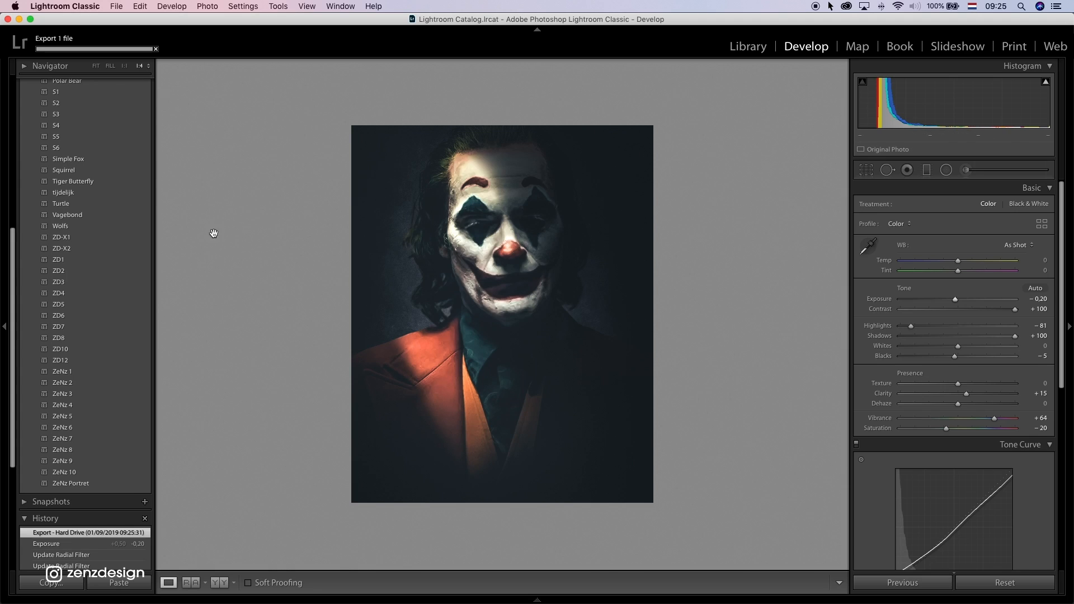
Apply the ZD2 preset and set Temp to -14, Exposure -0.05, Highlights -20, Shadows +100, Whites +54 and Blacks +35
left_click(97, 270)
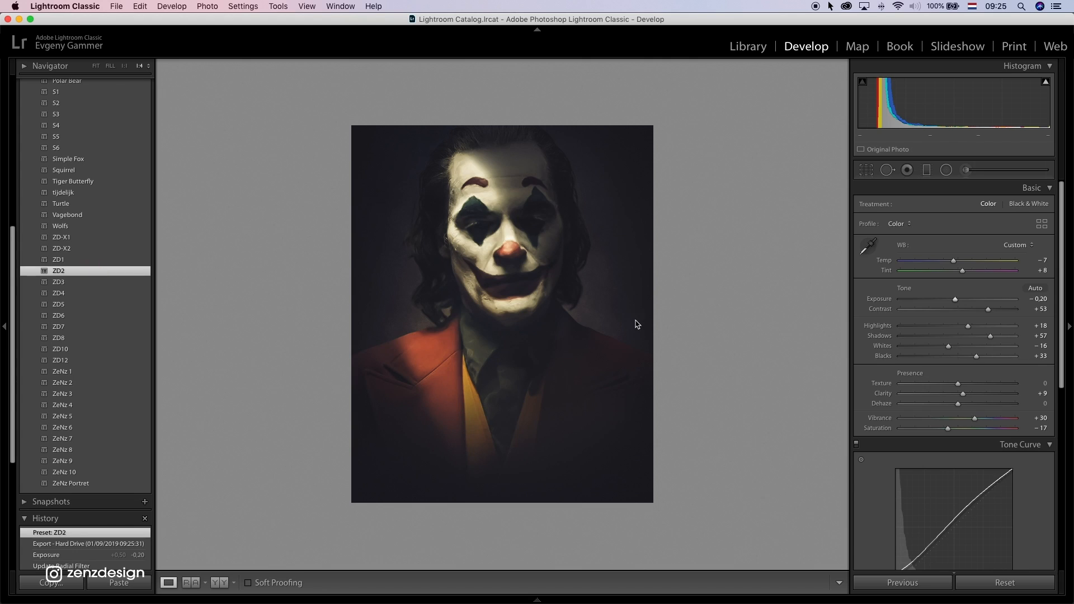
left_click_drag(954, 261, 950, 261)
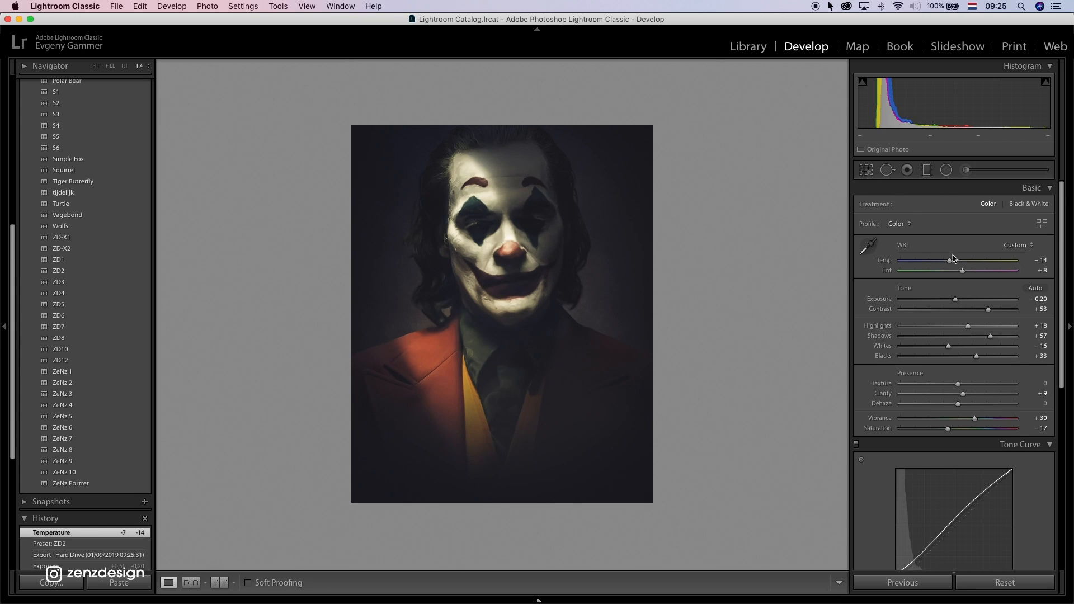
left_click_drag(960, 303, 962, 305)
left_click_drag(948, 346, 989, 353)
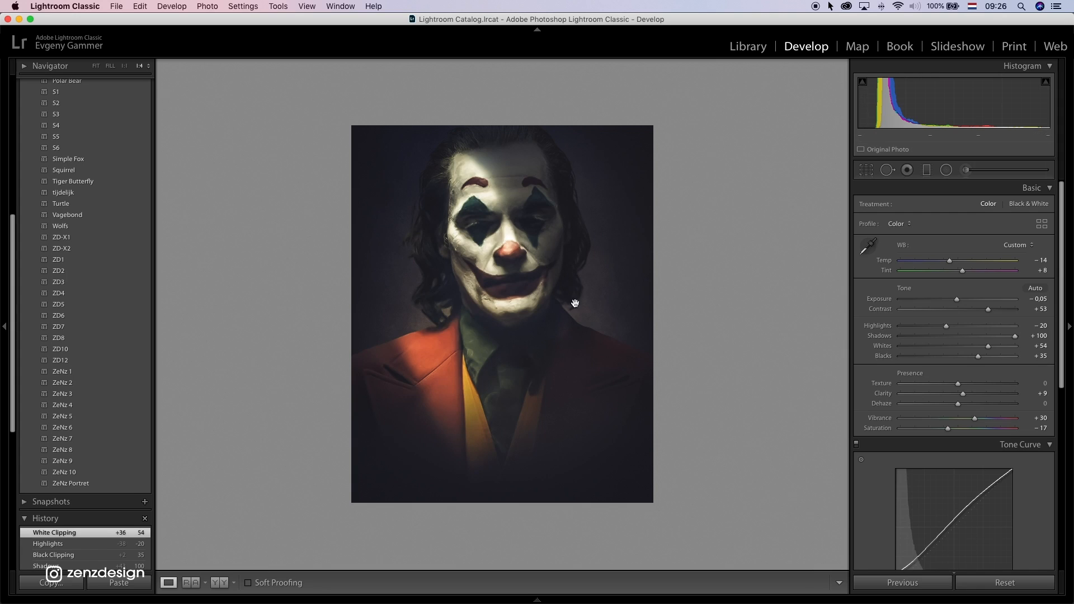
Export the ZD2 version of the portrait to the hard drive
right_click(497, 192)
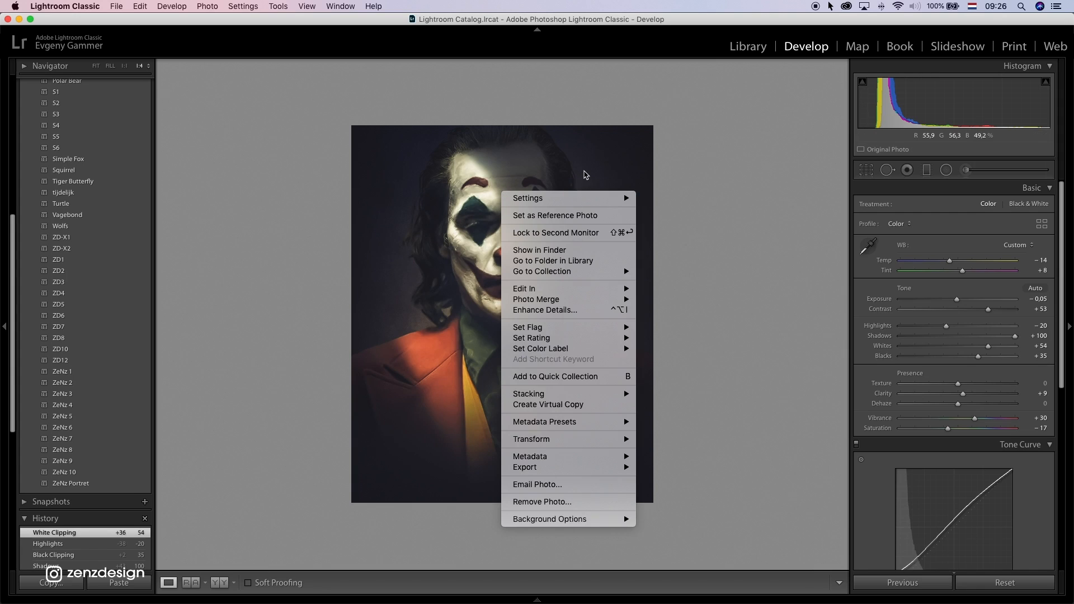
right_click(586, 175)
mouse_move(649, 446)
left_click(783, 446)
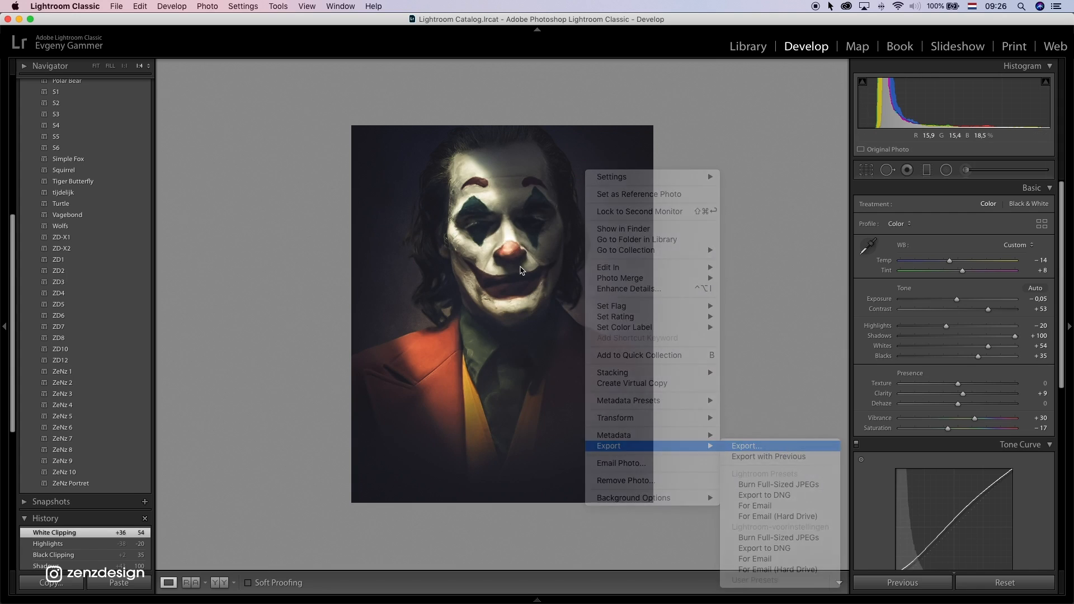
left_click(693, 364)
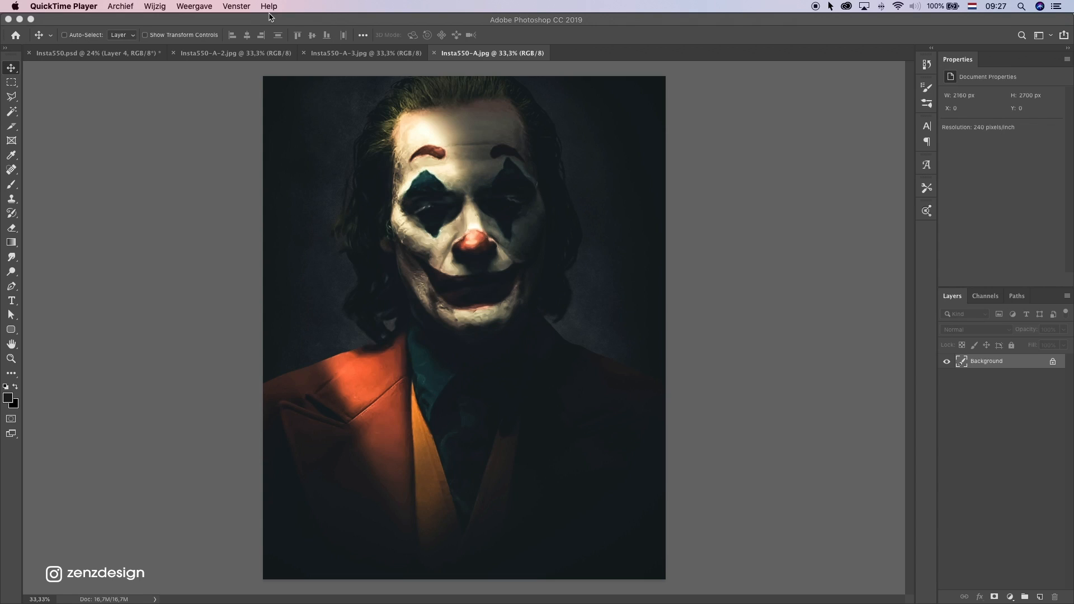
Switch to Photoshop, copy Insta550-A-2.jpg into Insta550.psd as a new layer above Layer 4, and close the JPG
left_click(345, 58)
left_click(255, 53)
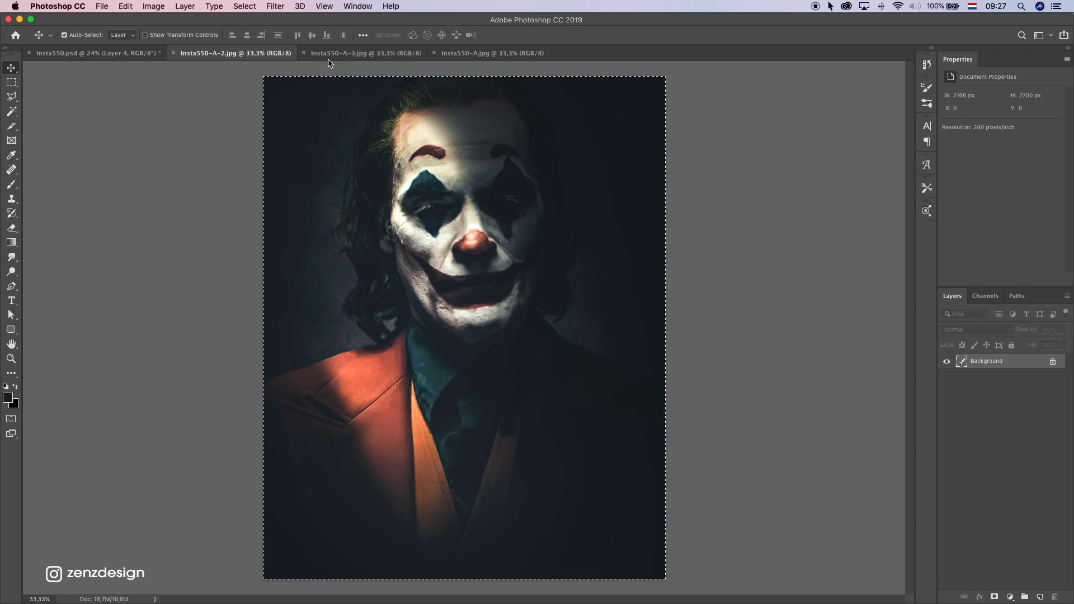
left_click(112, 53)
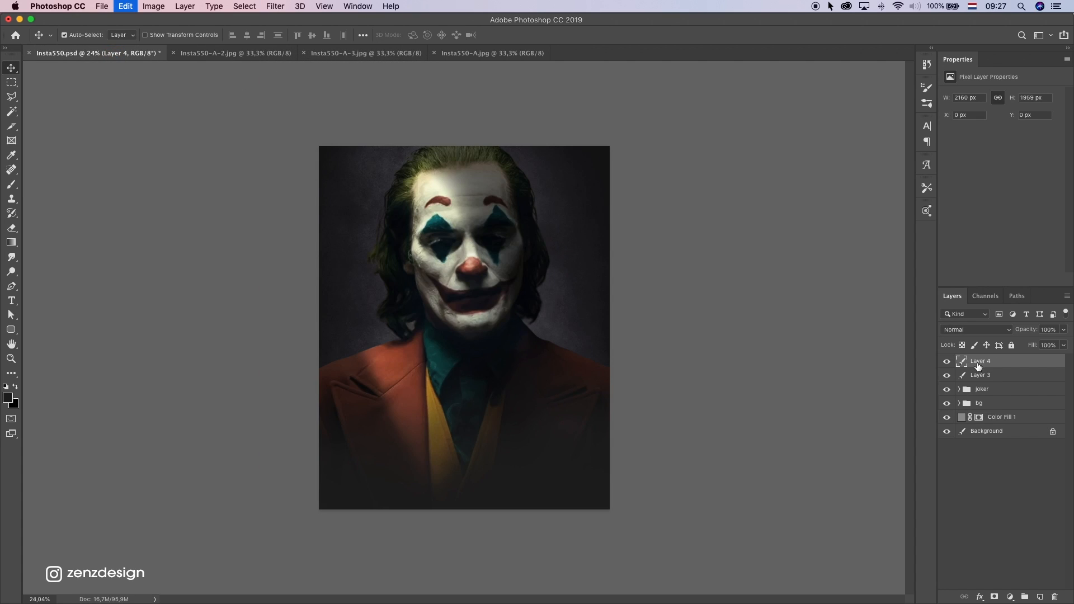
key("super+v")
left_click(252, 53)
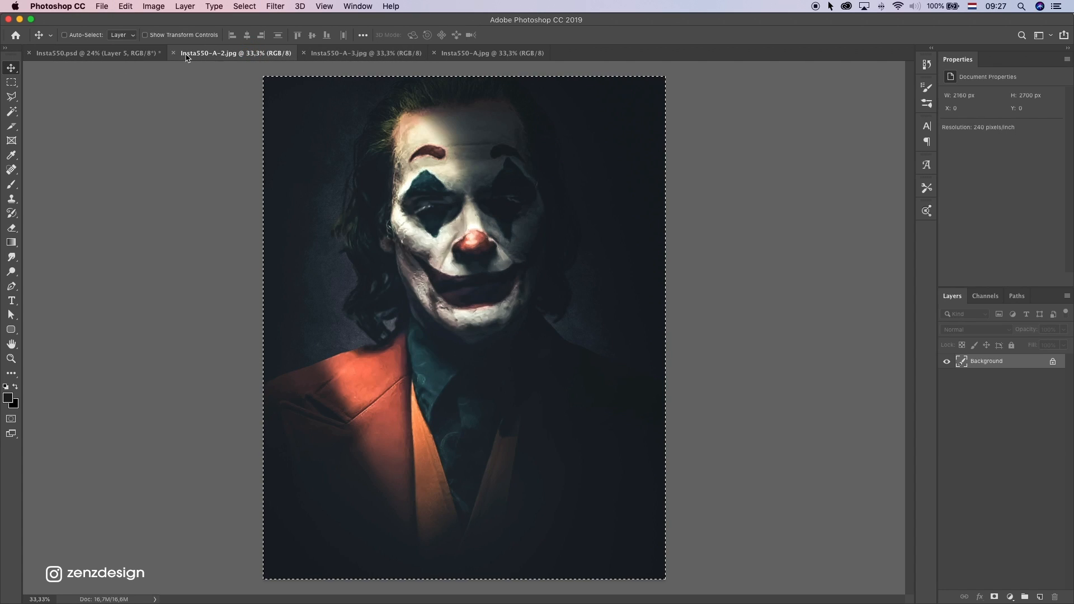
left_click(173, 53)
Copy the whole Insta550-A-3.jpg image and paste it into Insta550.psd as a new top layer
left_click(252, 54)
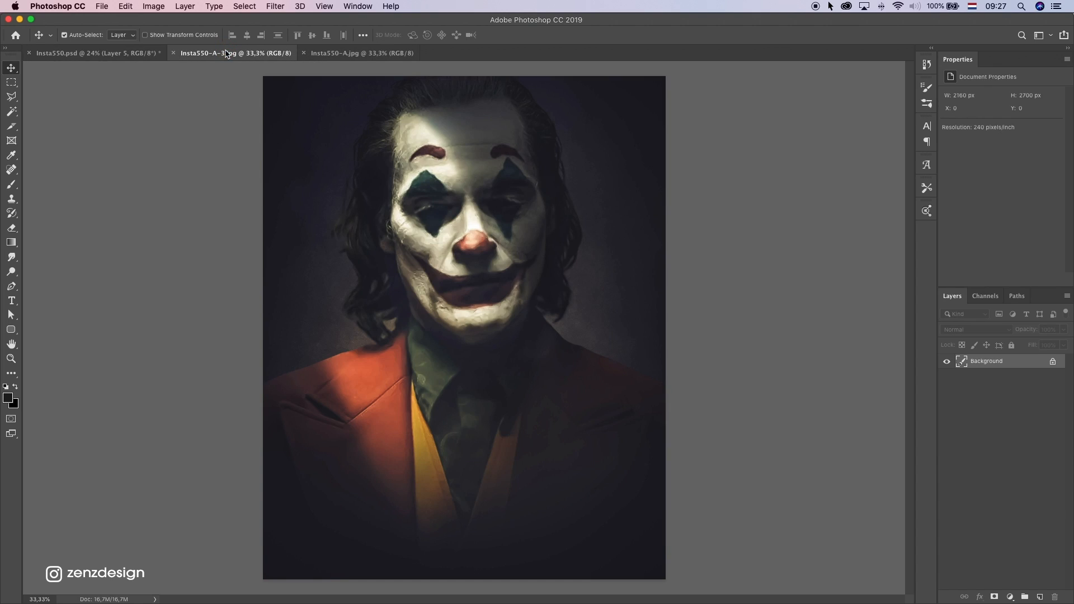
left_click(95, 53)
key("super+v")
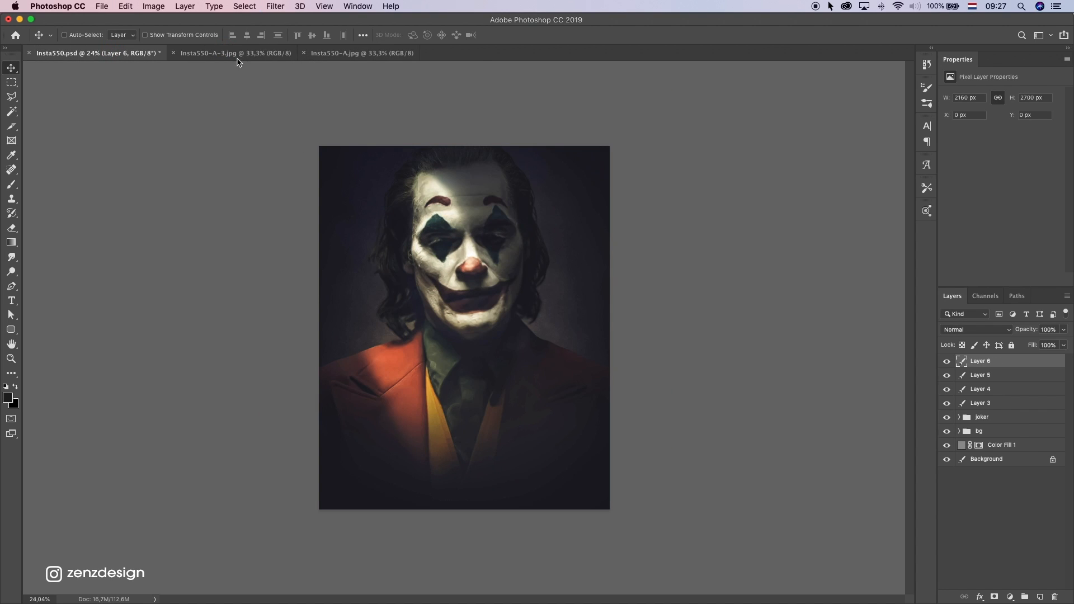
Copy the whole Insta550-A.jpg image, close both remaining JPGs and paste it into Insta550.psd above Layer 6
left_click(276, 53)
left_click(317, 55)
key("super+a")
key("super+c")
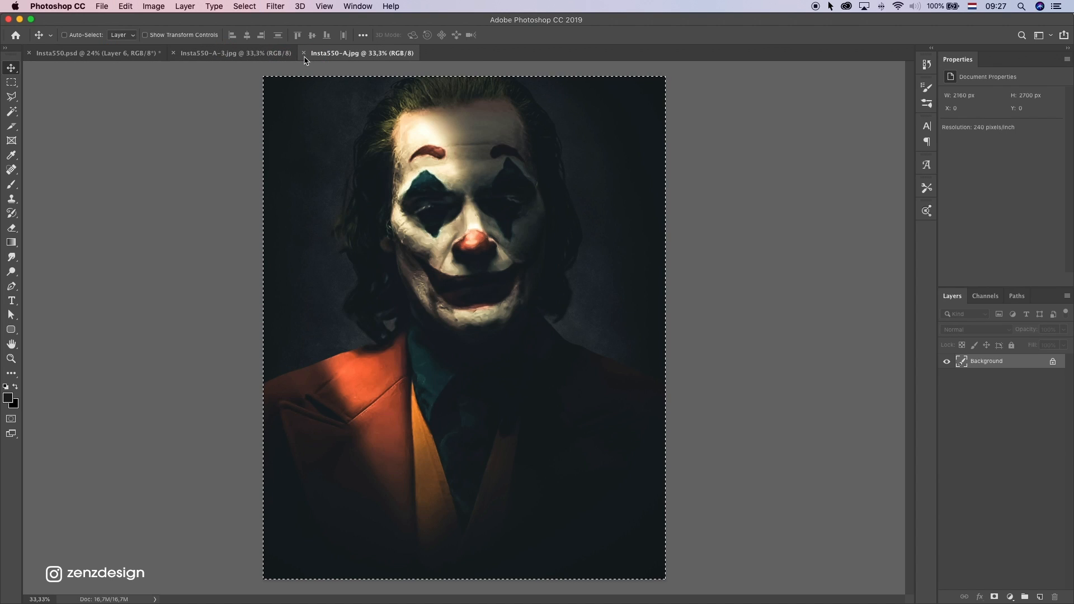
left_click(304, 54)
left_click(172, 53)
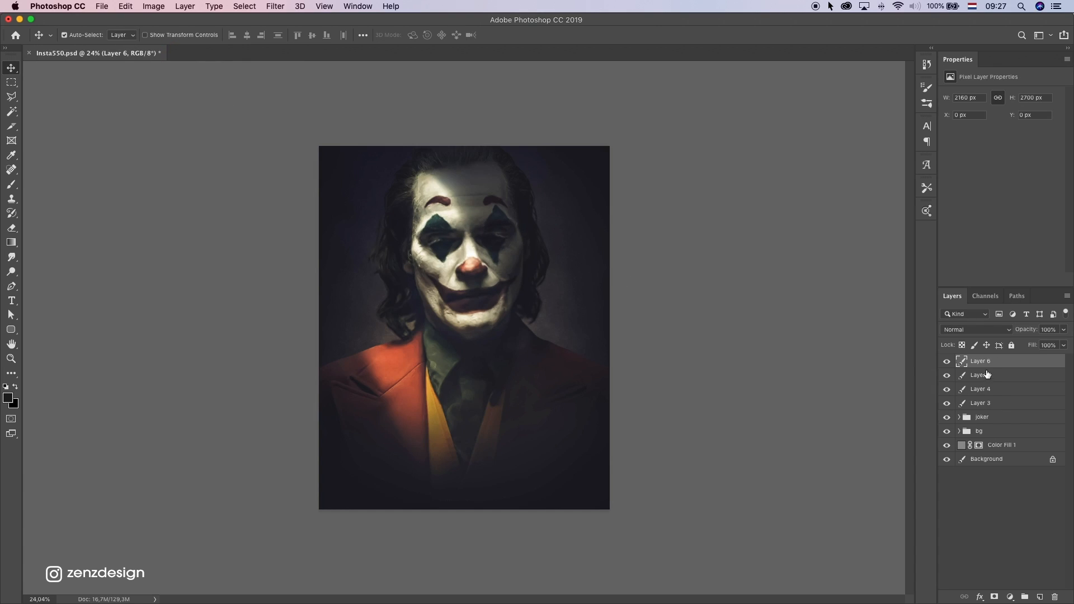
key("super+v")
Hide Layer 7 and Layer 6 to compare the graded versions of the portrait
left_click(946, 361)
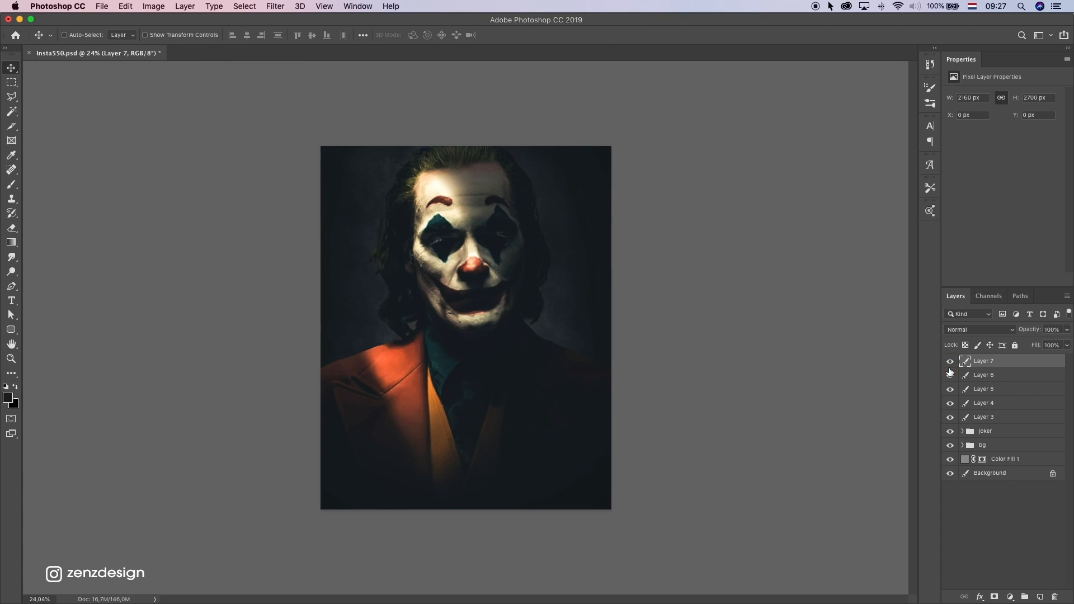
left_click(947, 375)
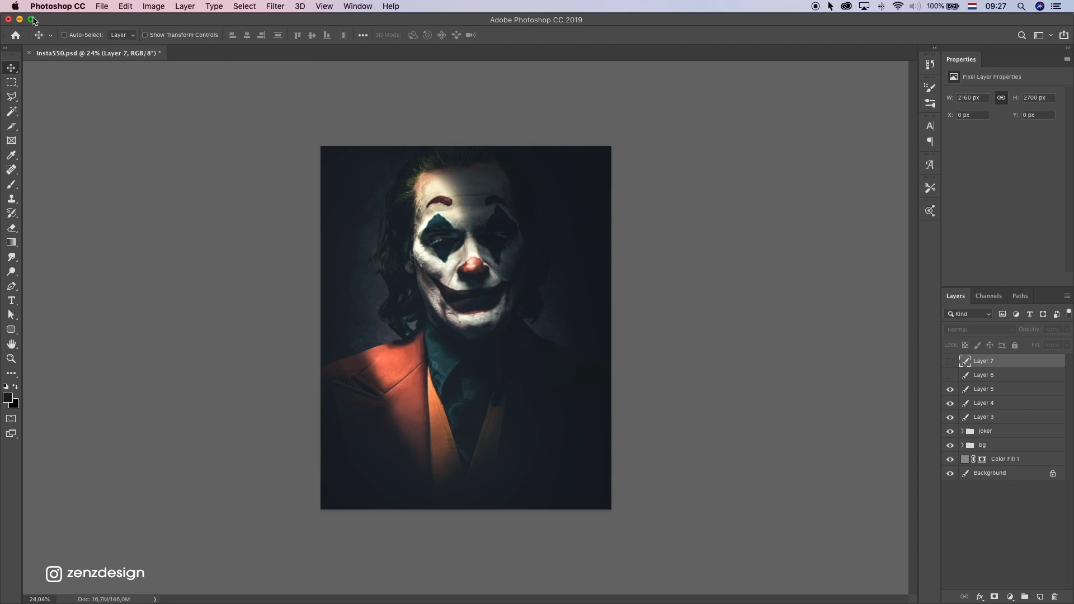
Compare the image with and without Layer 5, and reduce that layer's opacity to 36%
left_click(950, 390)
left_click(951, 390)
left_click(991, 391)
left_click(1065, 331)
left_click_drag(1044, 344, 1036, 345)
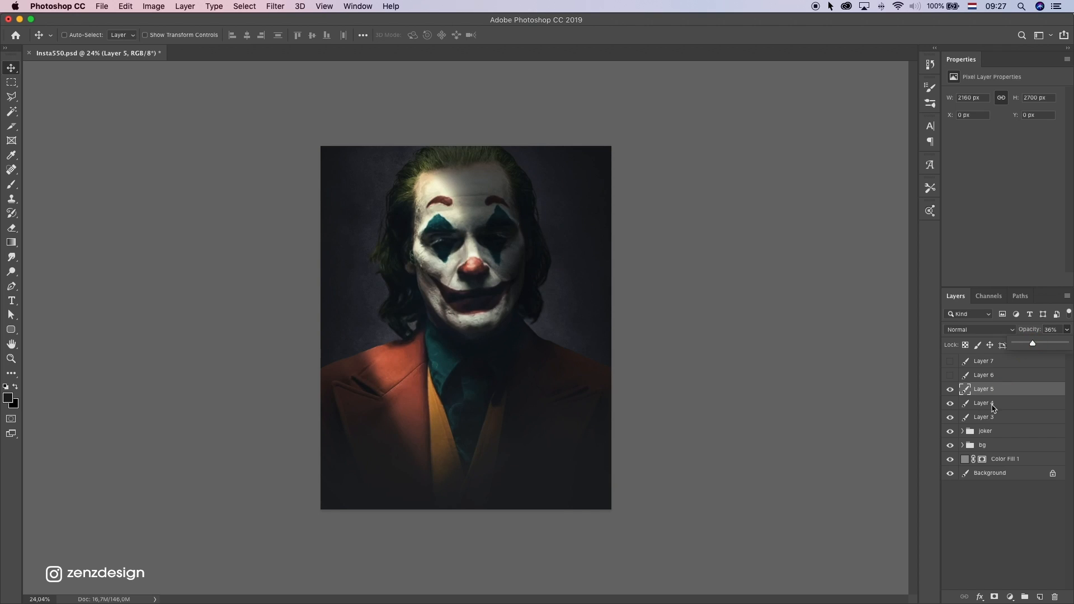
Show Layer 6 and lower its opacity to 45% to blend its grade with the layers below
left_click(971, 374)
left_click(950, 375)
left_click(1062, 331)
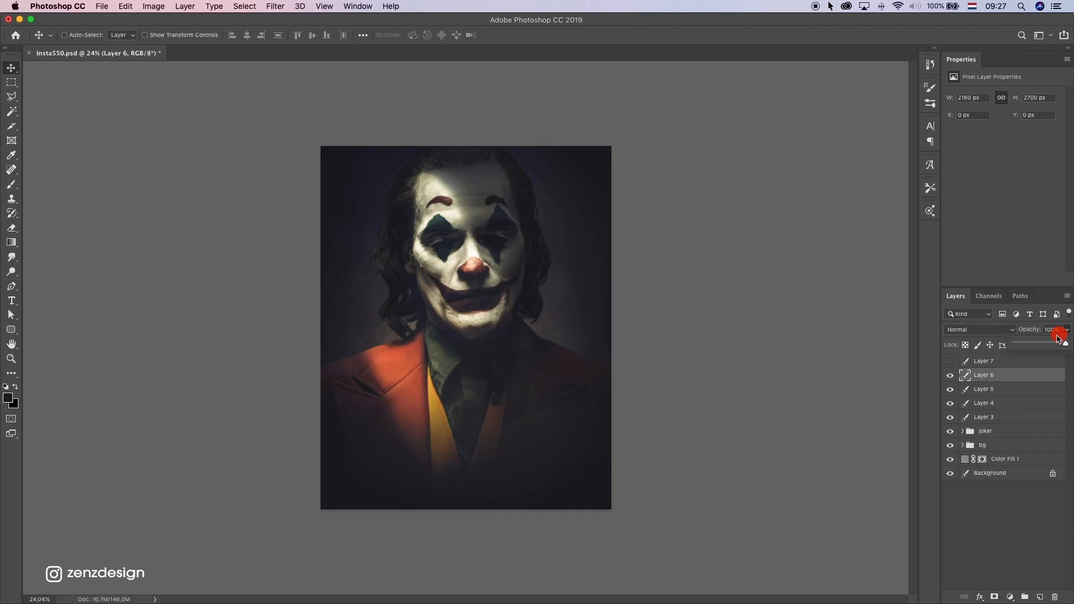
left_click_drag(1037, 345, 1044, 346)
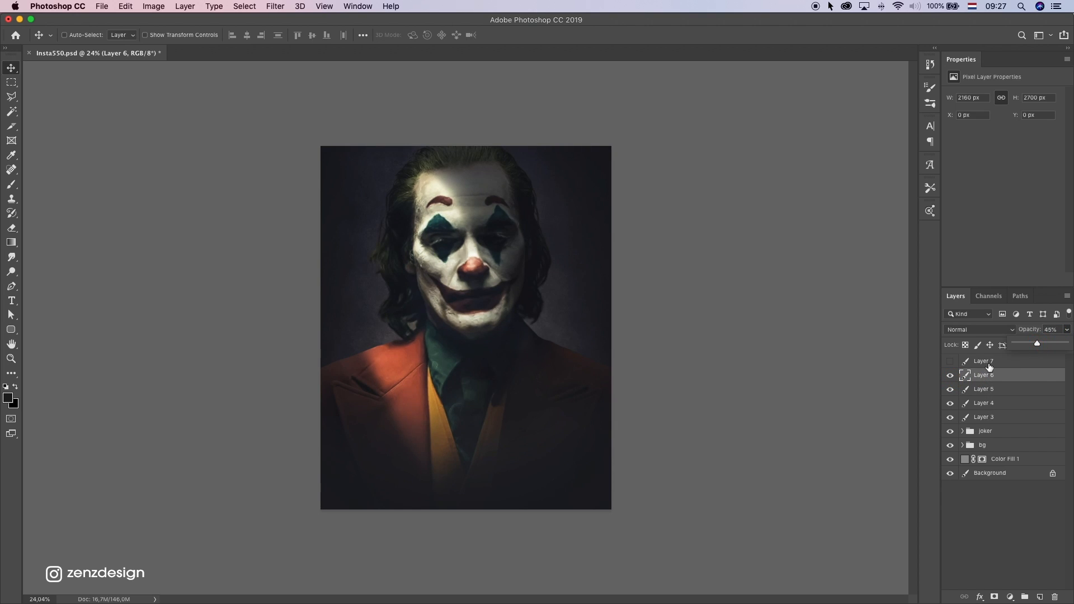
Show Layer 7 at 52% opacity and check the blend with Layer 6 briefly hidden
left_click(988, 362)
left_click(949, 361)
left_click(1069, 334)
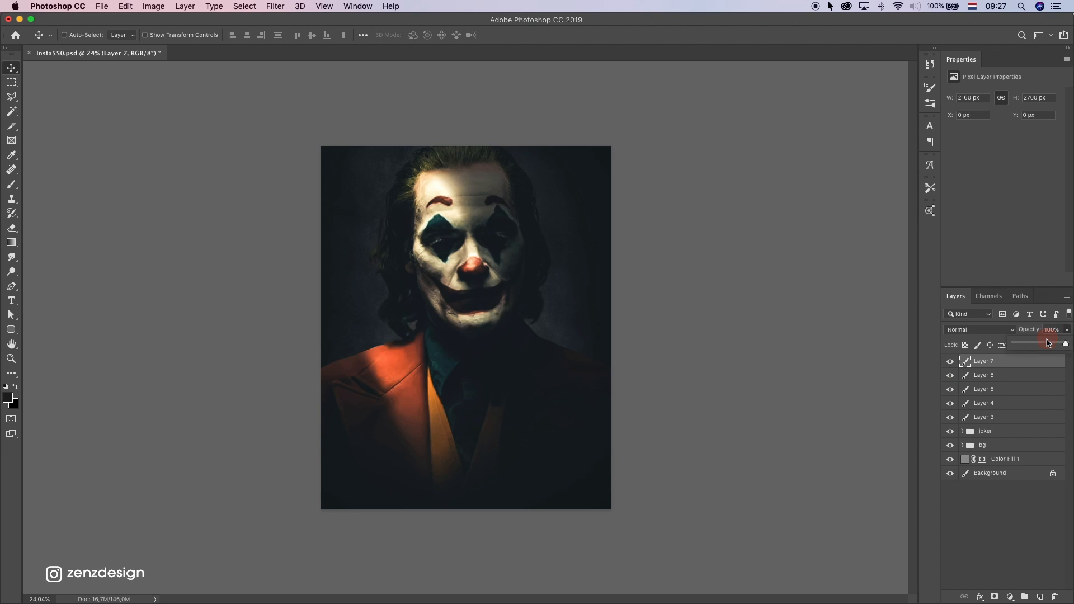
left_click_drag(1051, 344, 1038, 345)
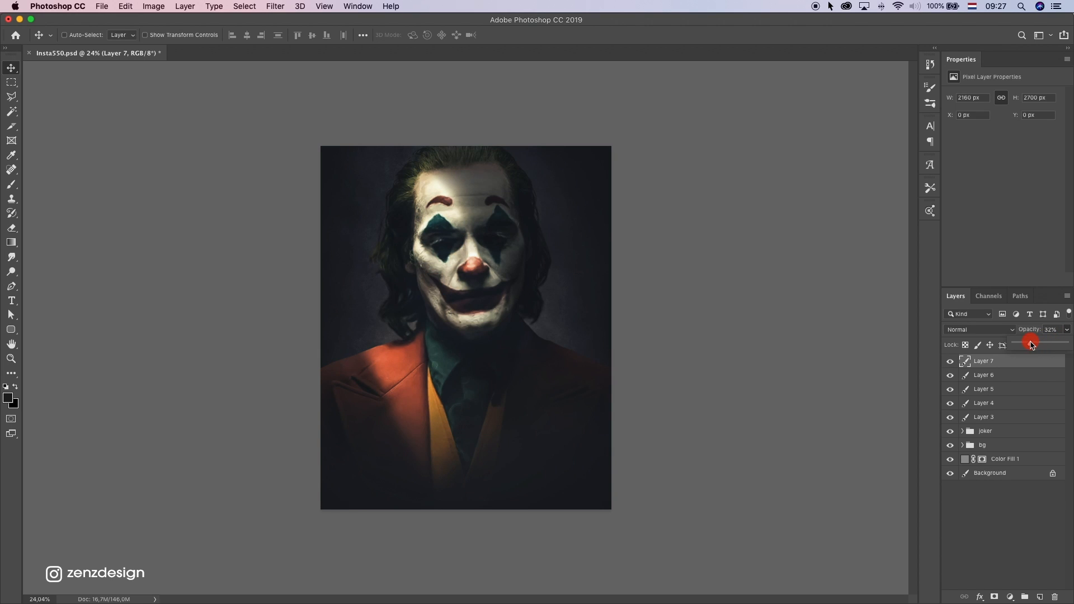
left_click_drag(1028, 347, 1042, 346)
left_click(950, 375)
left_click(951, 376)
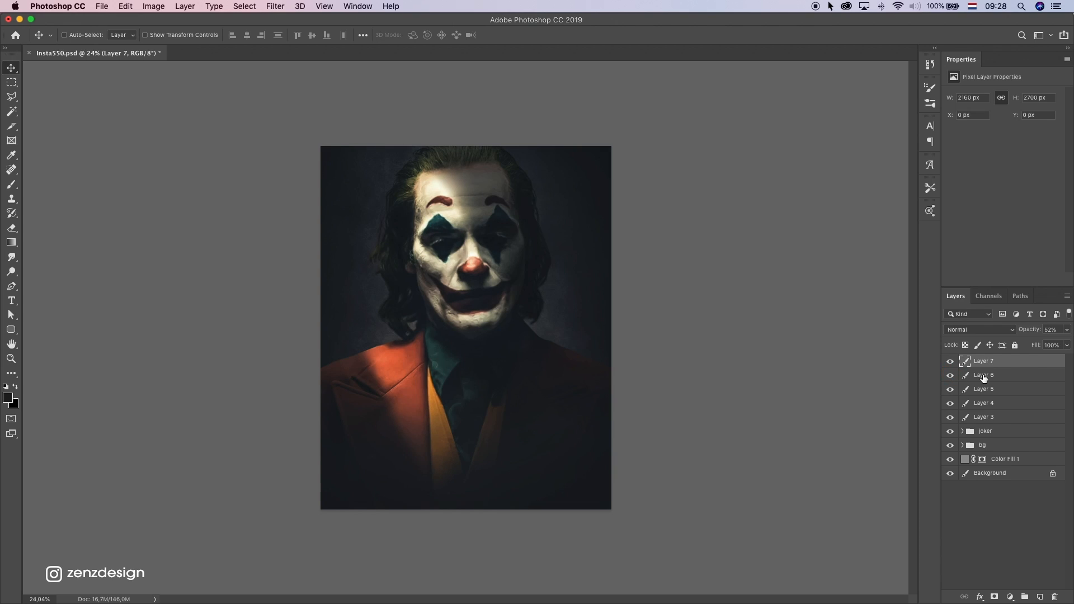
Raise the opacity of Layer 6 to 73% and of Layer 5 to 66%
left_click(1001, 375)
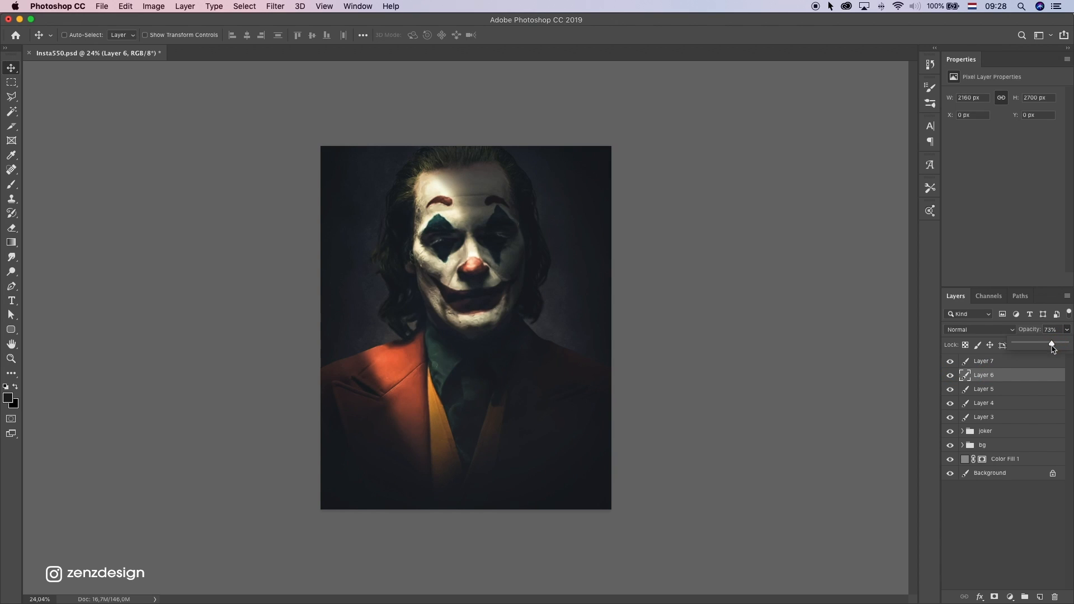
left_click(987, 388)
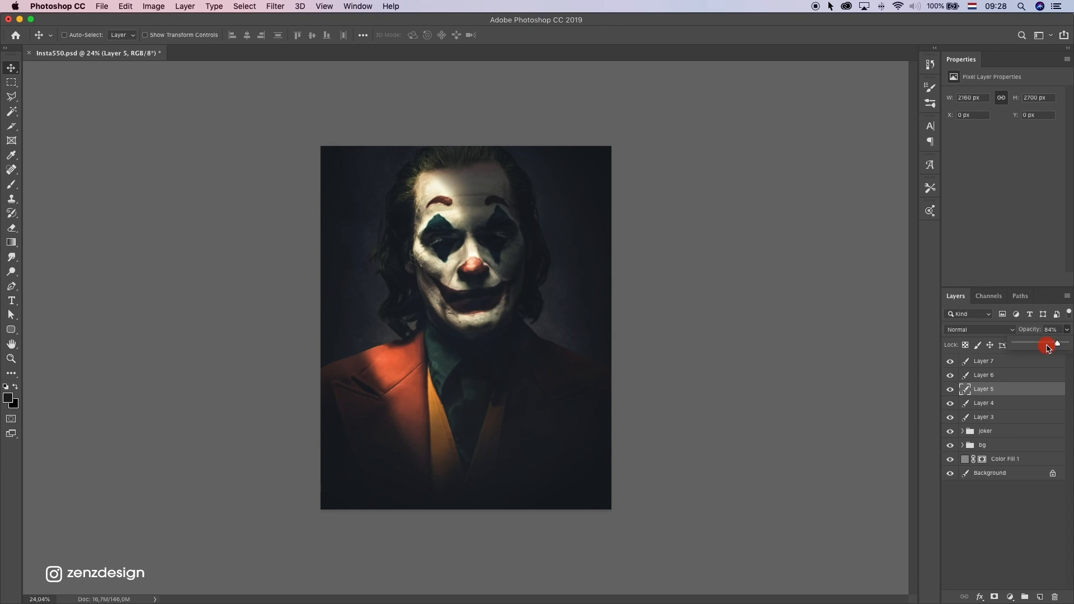
Group Layers 5, 6 and 7 together and compare the image with and without the group
left_click(976, 362, "shift")
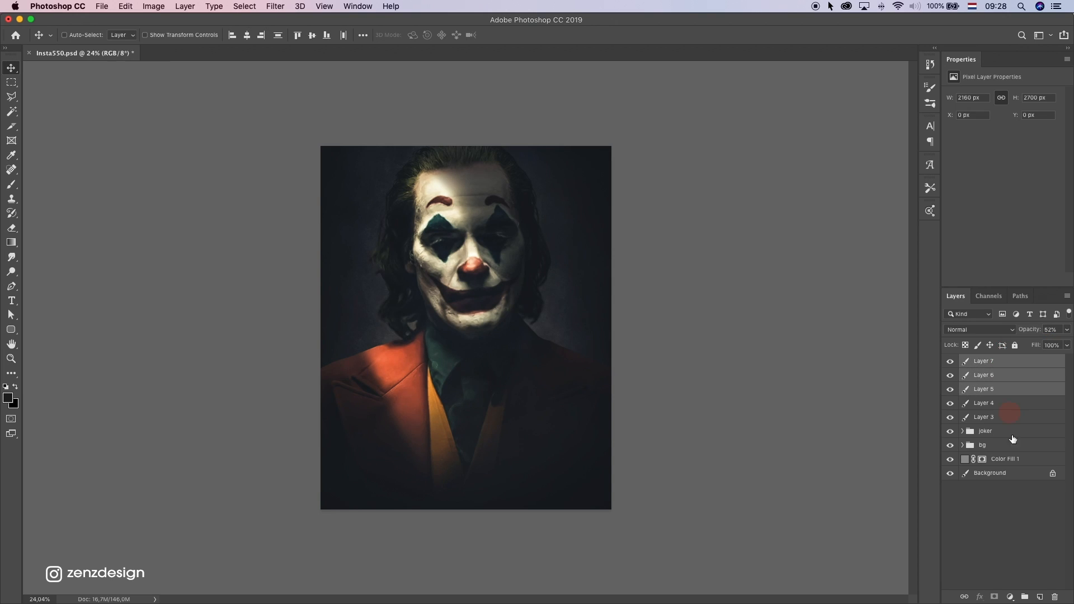
left_click(1023, 597)
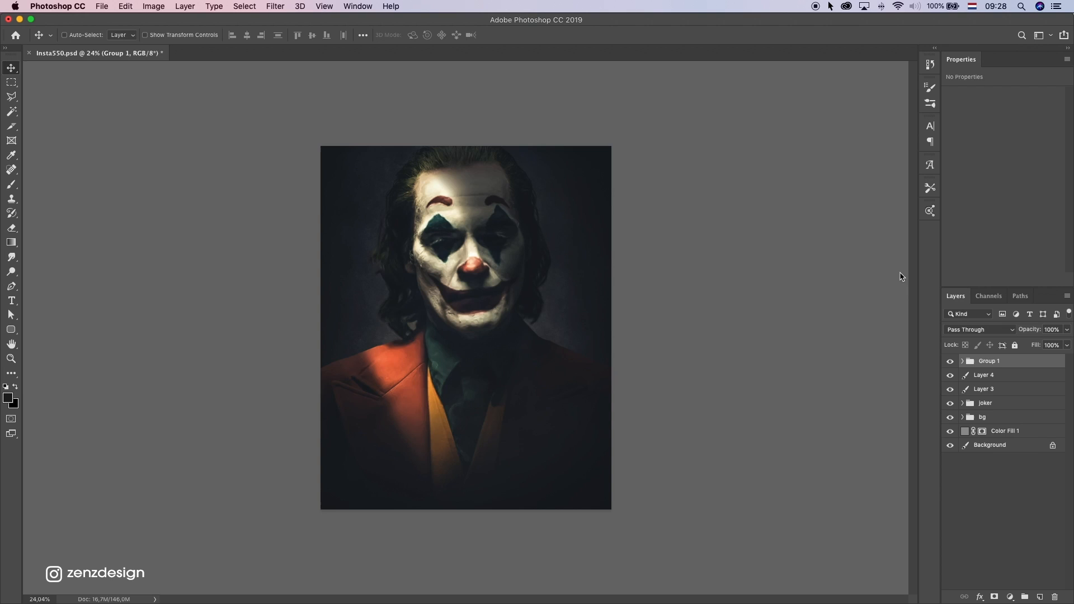
left_click(950, 361)
left_click(950, 362)
left_click(950, 361)
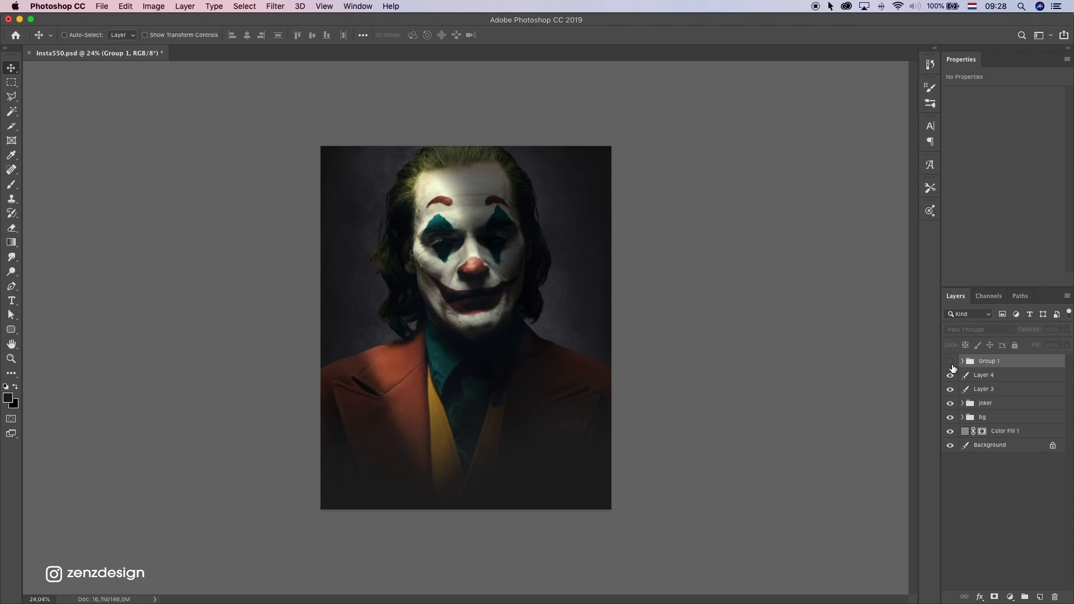
left_click(951, 363)
Reduce the opacity of Group 1 to 74%, toggling its visibility to judge the blend
left_click_drag(1067, 329, 1053, 346)
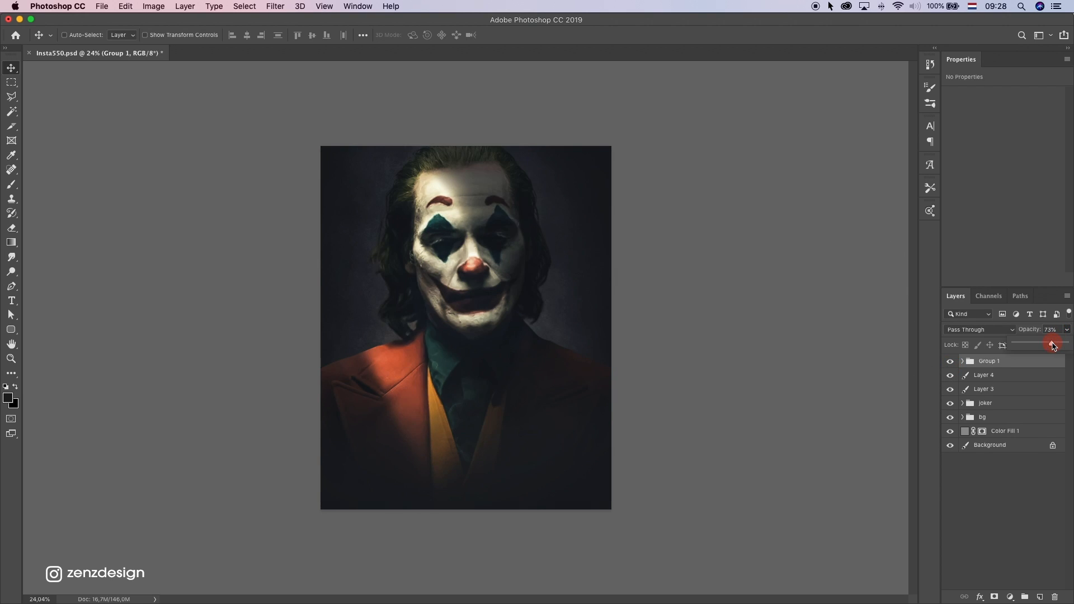
left_click(951, 362)
left_click(952, 363)
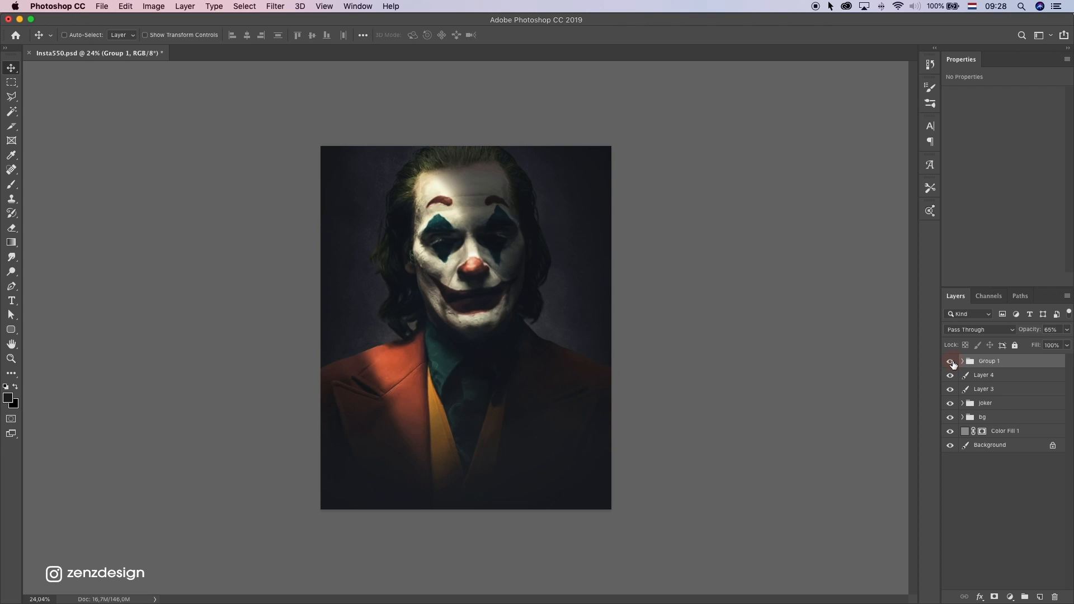
left_click(1067, 329)
scroll(423, 310, "down", 4)
scroll(425, 319, "up", 1)
scroll(671, 275, "up", 1)
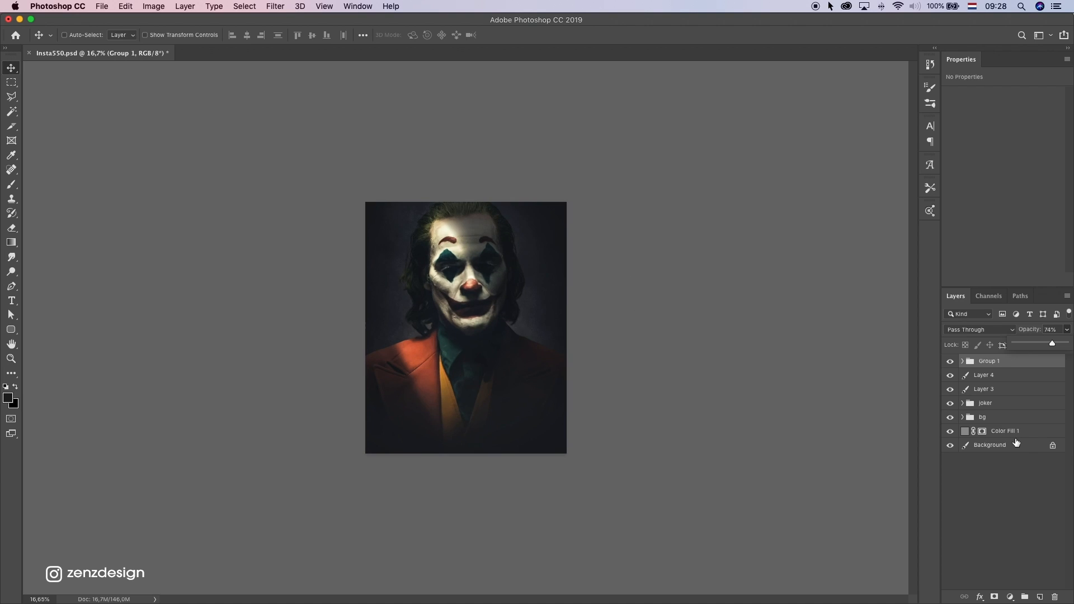
Add a Curves adjustment above Group 1, moving the black point to input 7 and the white point to input 250
left_click(1007, 595)
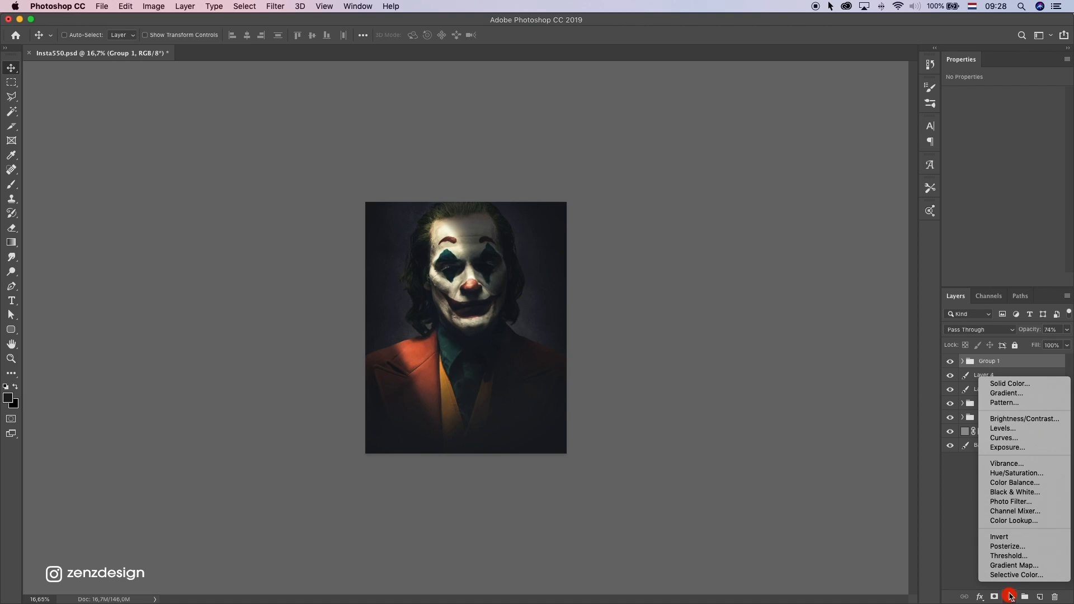
left_click(1008, 439)
left_click_drag(974, 205, 978, 205)
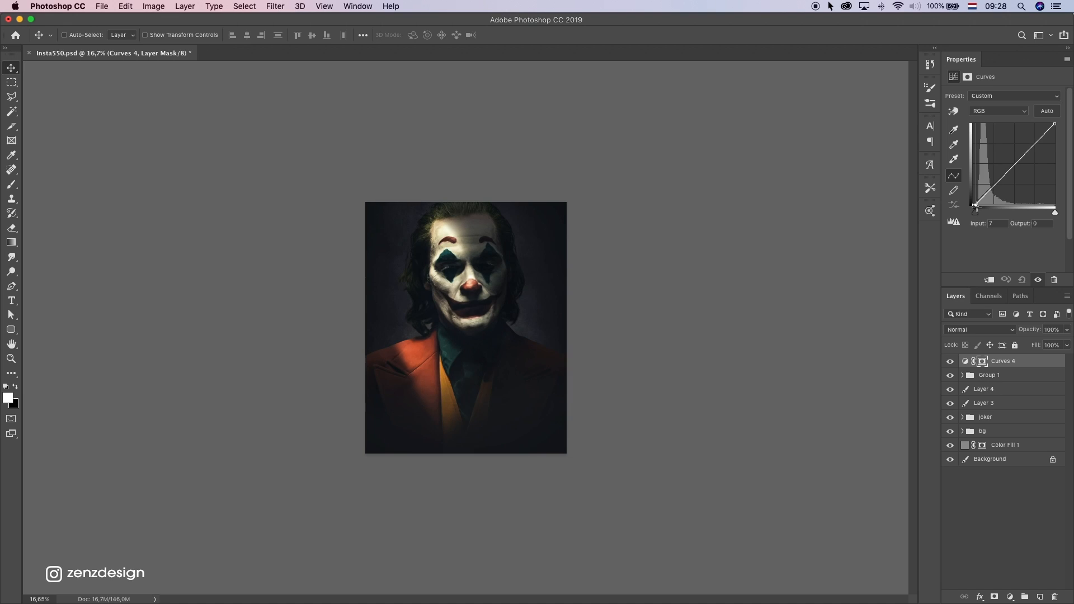
left_click_drag(1054, 124, 1055, 120)
scroll(574, 272, "down", 5)
scroll(574, 272, "up", 5)
Try black as the colour of the area around the canvas, and settle on the custom colour
right_click(686, 243)
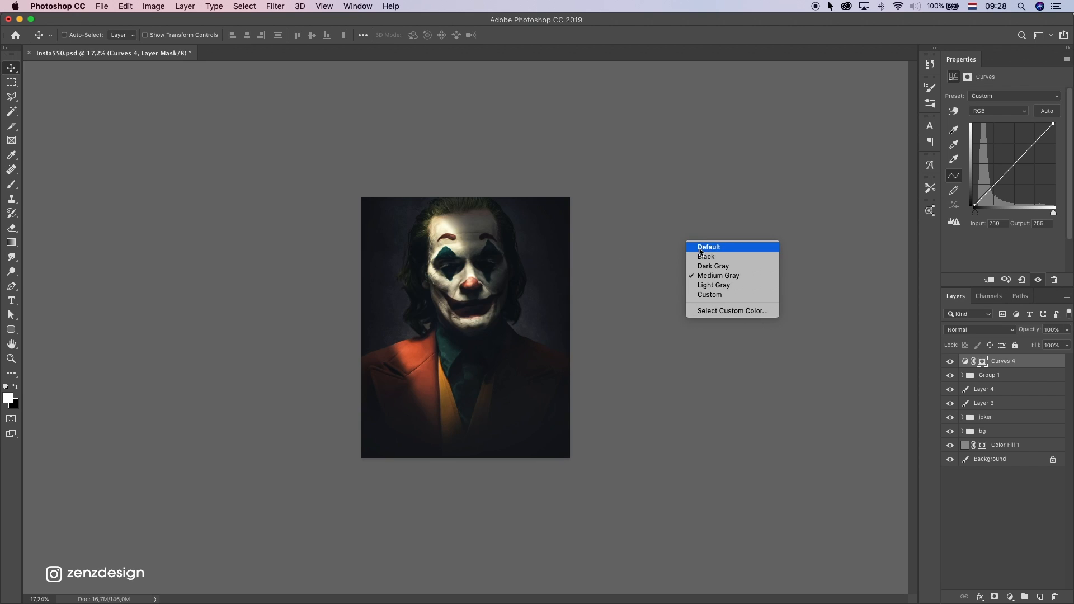
left_click(701, 257)
scroll(630, 254, "up", 2)
scroll(635, 251, "down", 4)
right_click(727, 205)
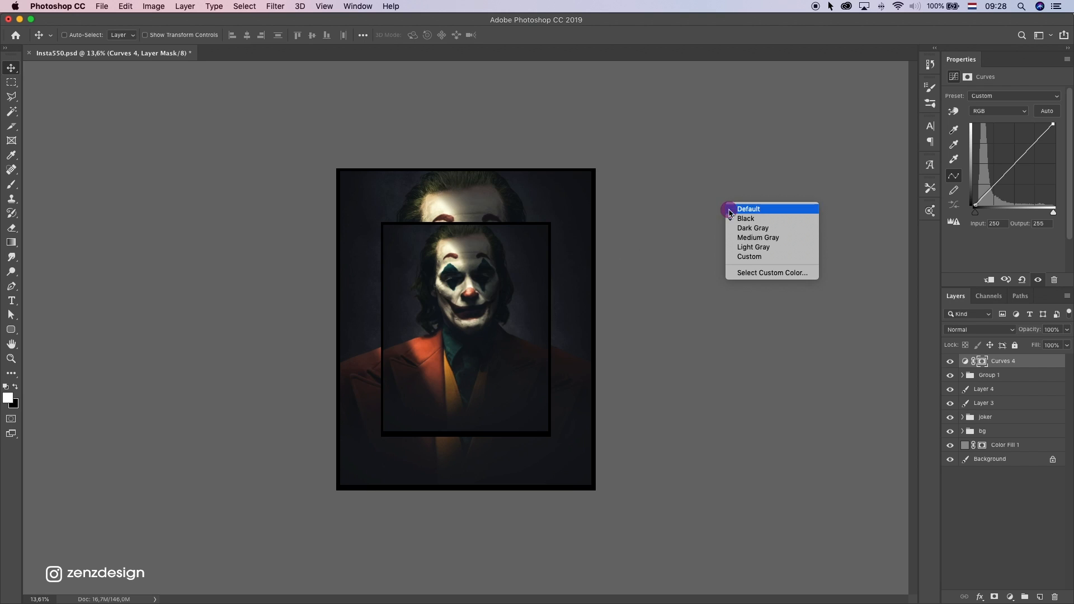
left_click(765, 257)
scroll(644, 235, "up", 5)
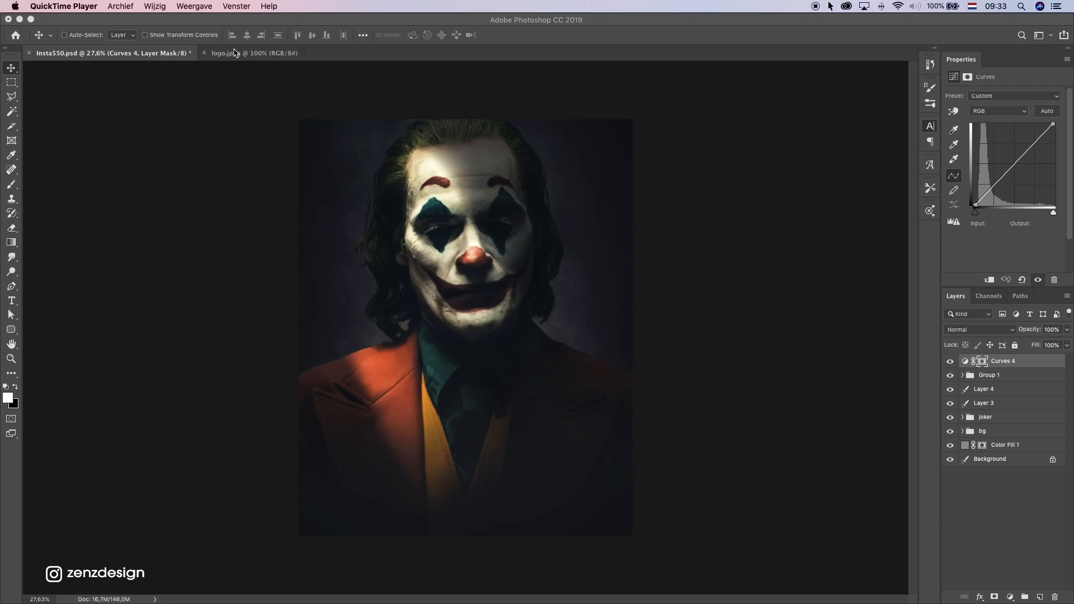
Copy the whole JOKER logo from logo.jpeg and paste it as a new layer into Insta550.psd
left_click(235, 53)
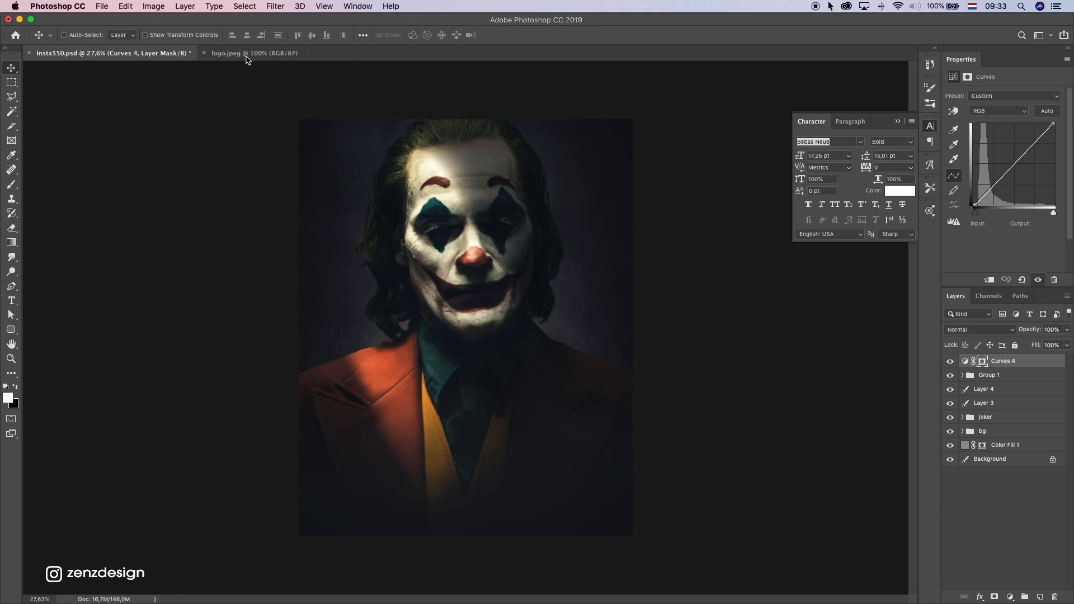
left_click(246, 54)
key("super+a")
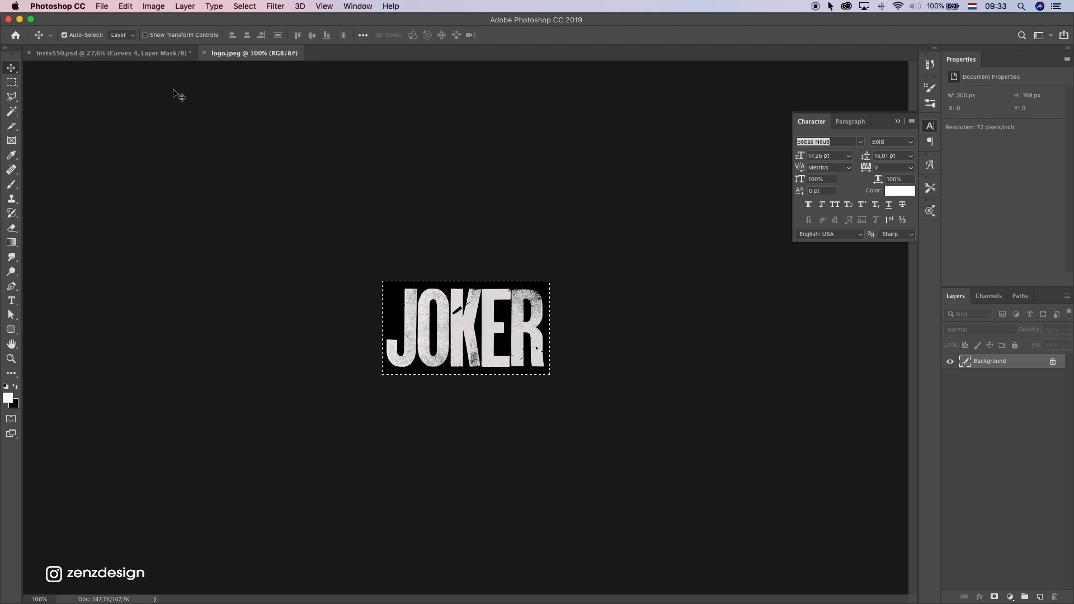
left_click(137, 53)
key("super+v")
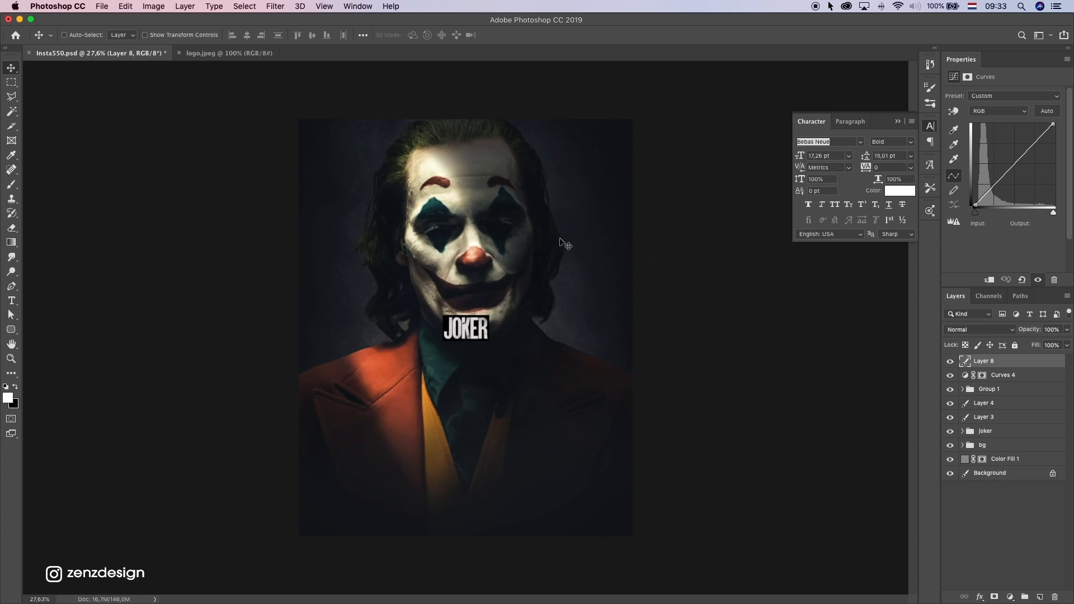
Convert the pasted logo to a smart object and enlarge it to about 684 × 382 px below the chin
right_click(984, 361)
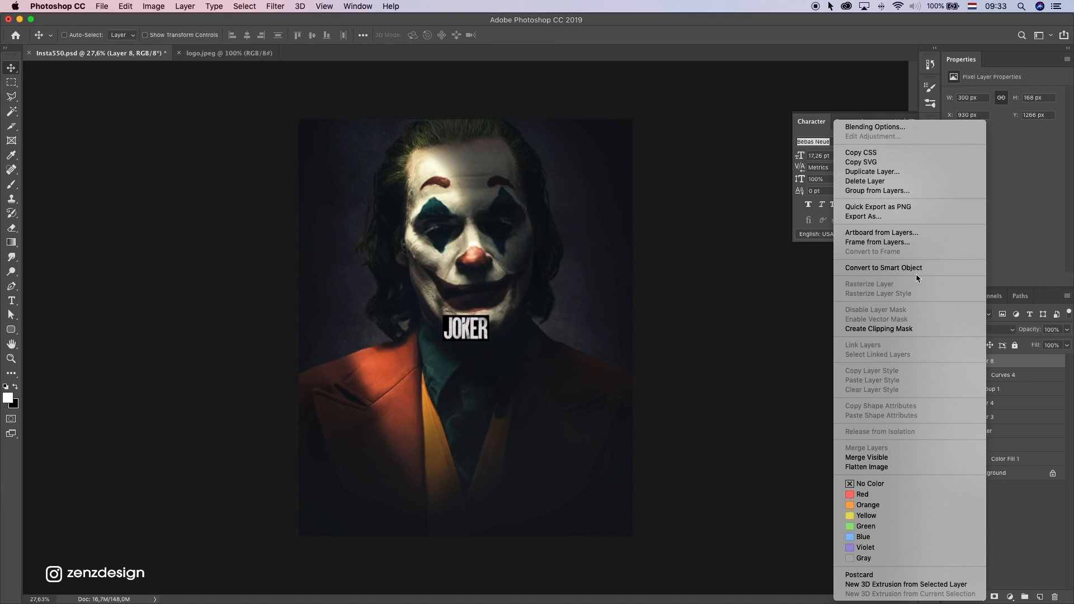
left_click(911, 269)
key("super+t")
left_click_drag(489, 315, 515, 324)
key("Return")
scroll(458, 341, "up", 3)
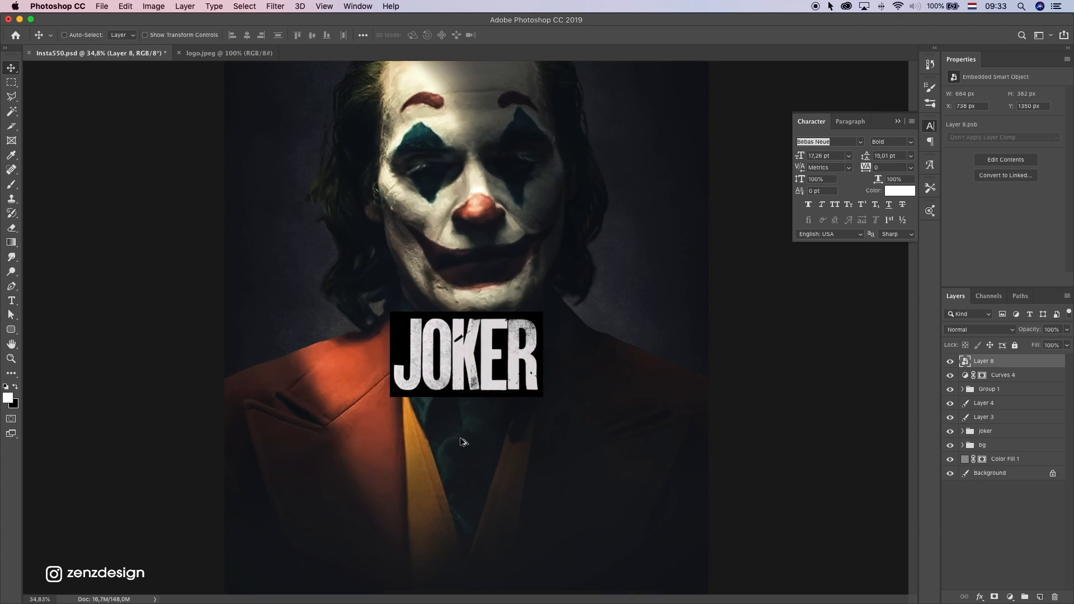
left_click_drag(458, 341, 441, 330)
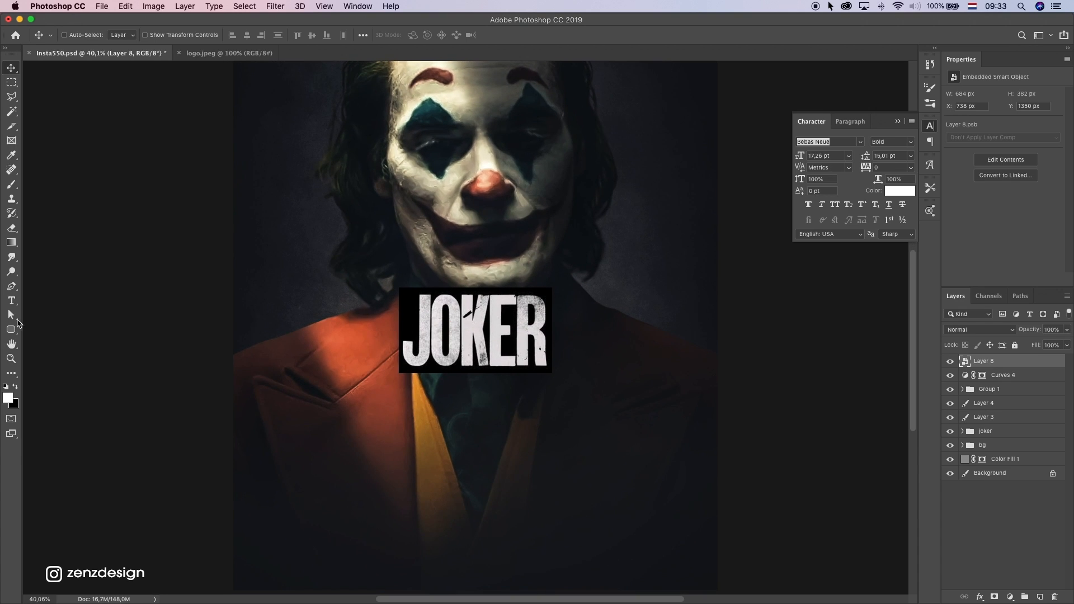
Add the text JOKER in white Bebas Neue Bold, scaled to about 420 pt and placed just below the logo
left_click(12, 301)
left_click(361, 430)
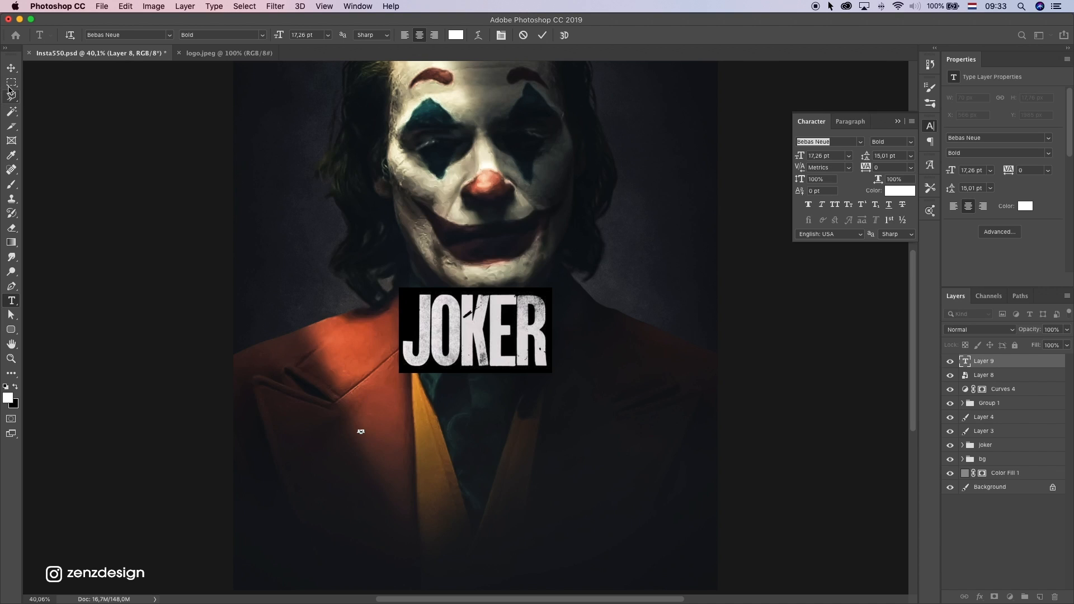
left_click(11, 68)
key("super+t")
left_click_drag(367, 429, 514, 407)
key("Return")
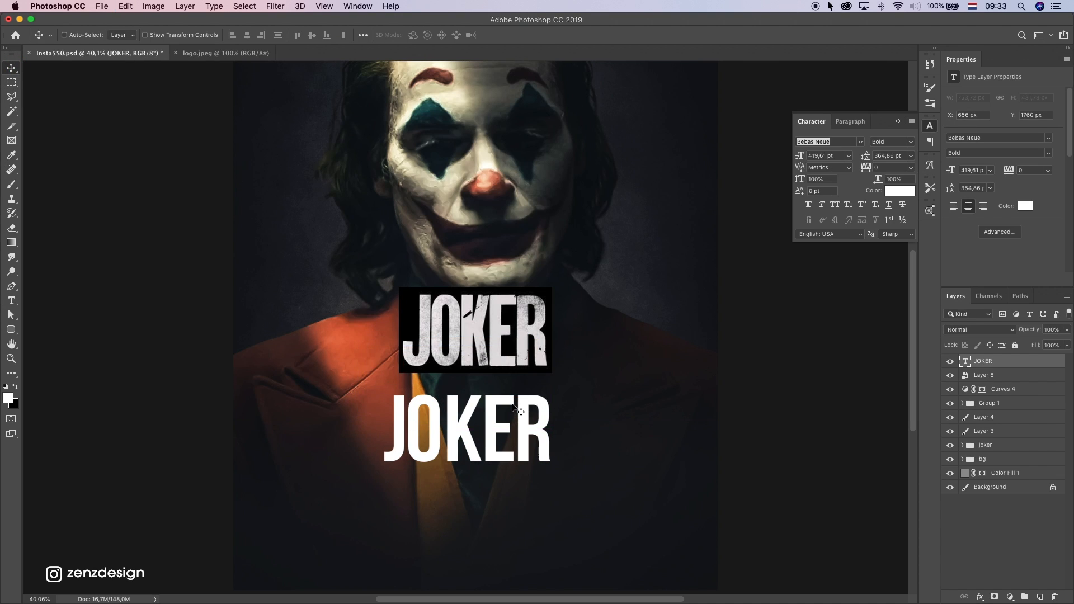
Try a tracking of -50 on the JOKER text, and set it to -10
scroll(514, 407, "up", 2)
key("t")
left_click(506, 435)
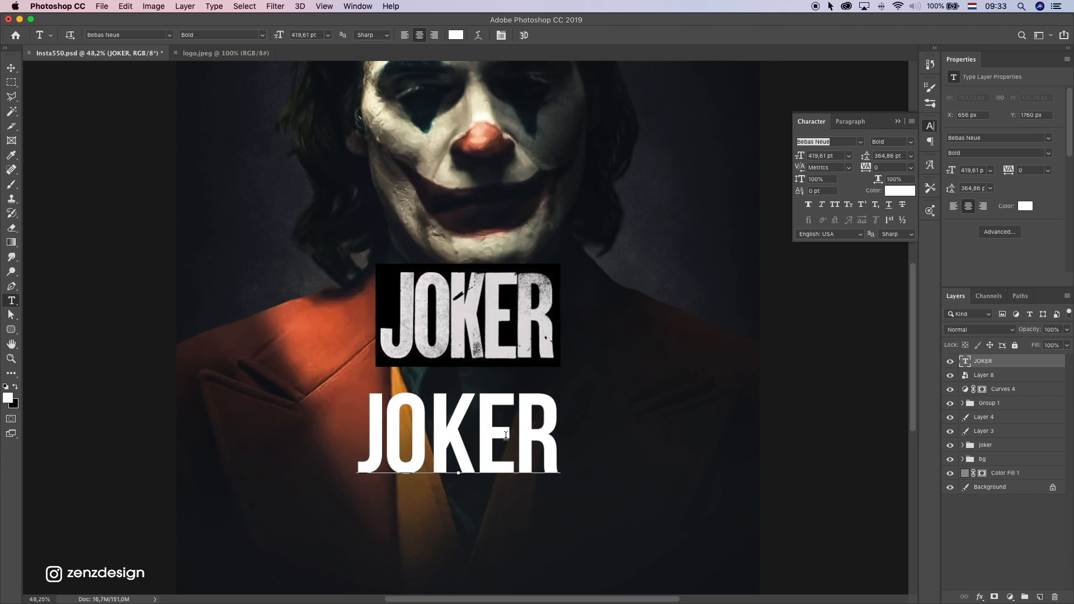
double_click(506, 435)
left_click(910, 168)
left_click(900, 194)
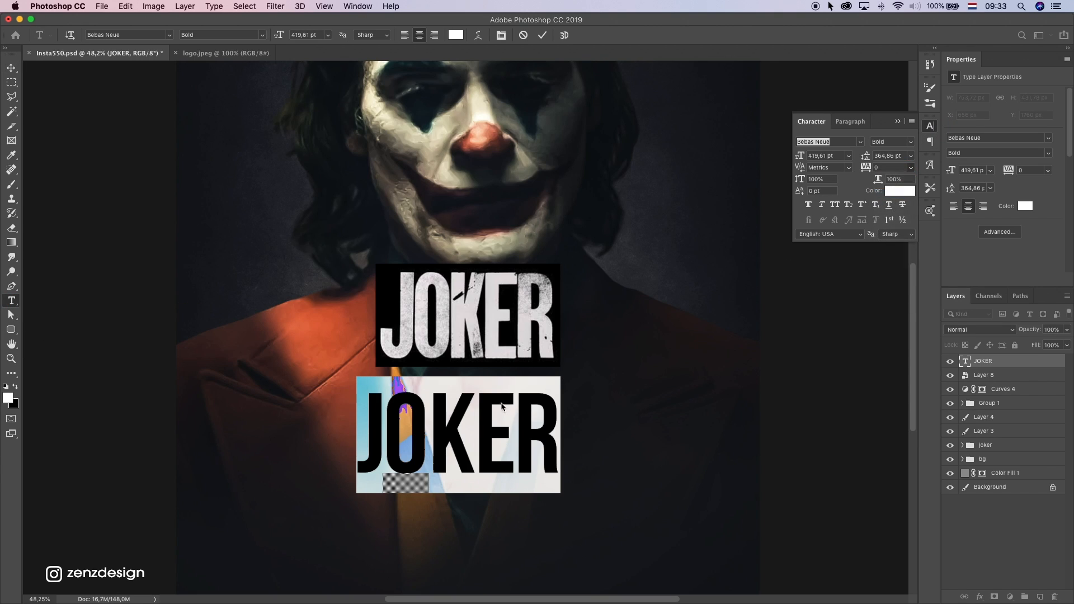
left_click(483, 422)
key("super+a")
left_click(910, 168)
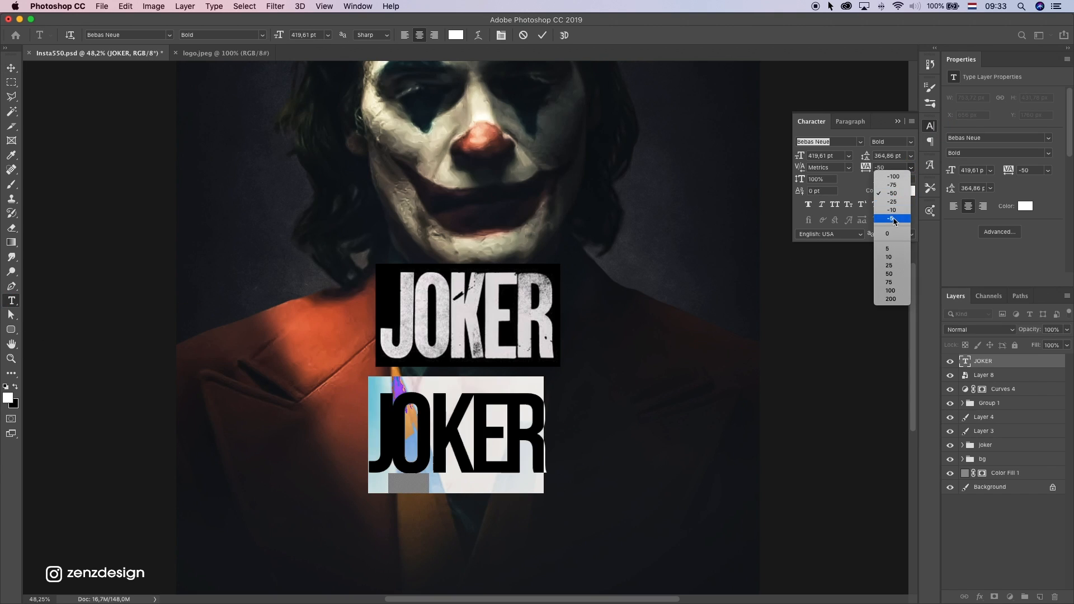
left_click(895, 214)
left_click(466, 430)
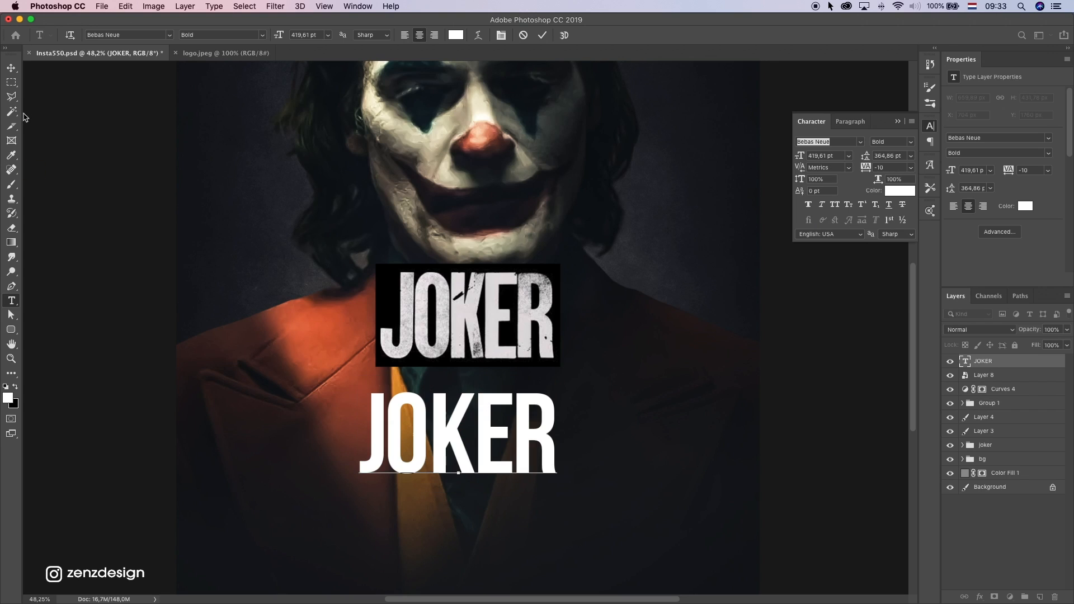
left_click(11, 68)
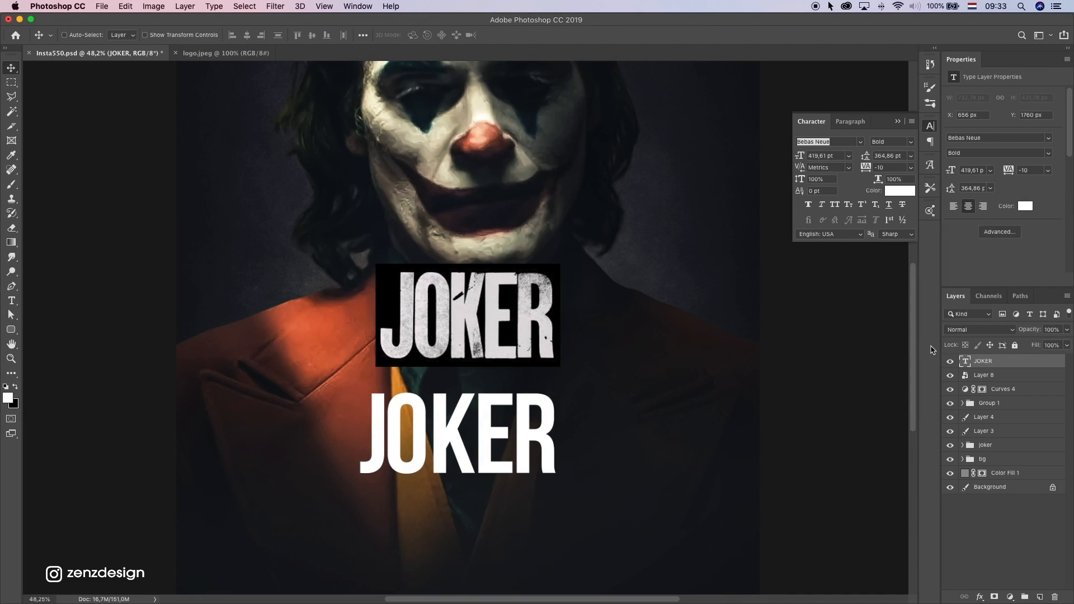
Add a layer mask to the JOKER text layer and choose the KYLE Ultimate Pencil Hard brush from the Dry Media Brushes
left_click(995, 597)
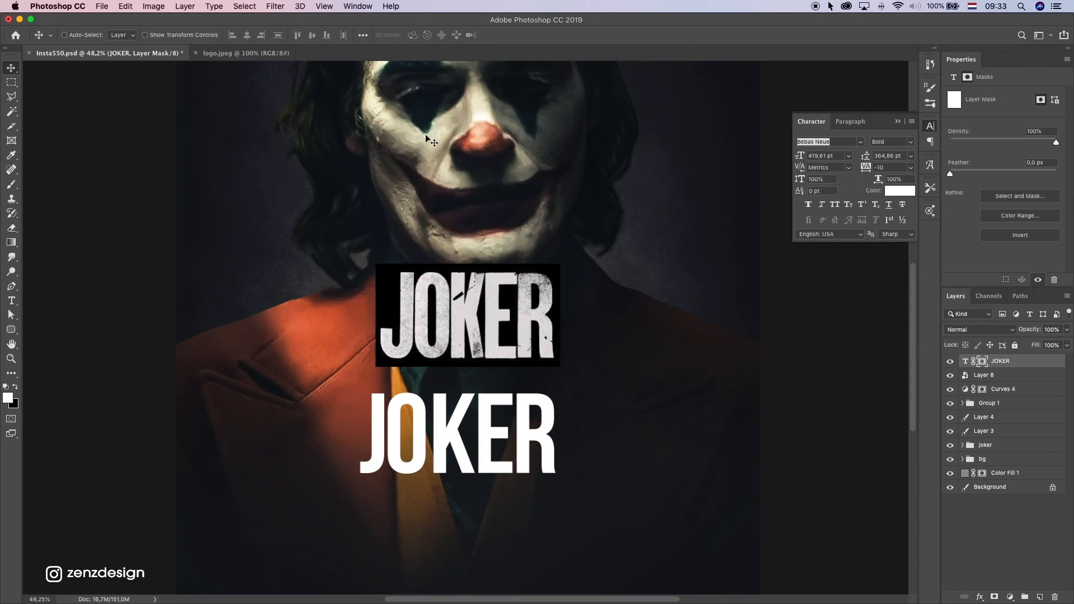
left_click(11, 187)
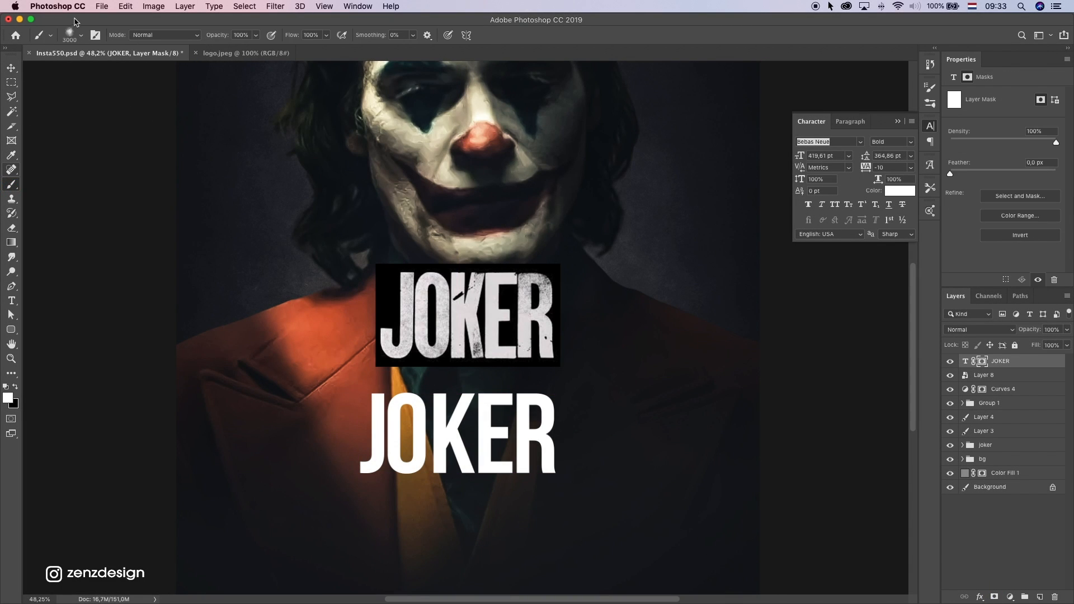
left_click(78, 33)
scroll(263, 185, "up", 3)
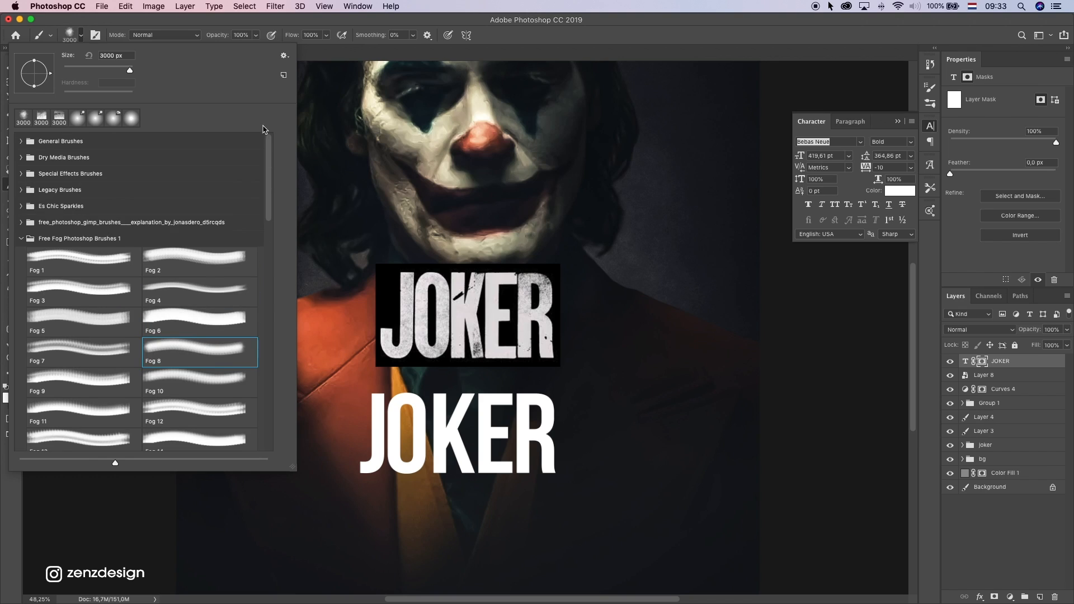
left_click(21, 239)
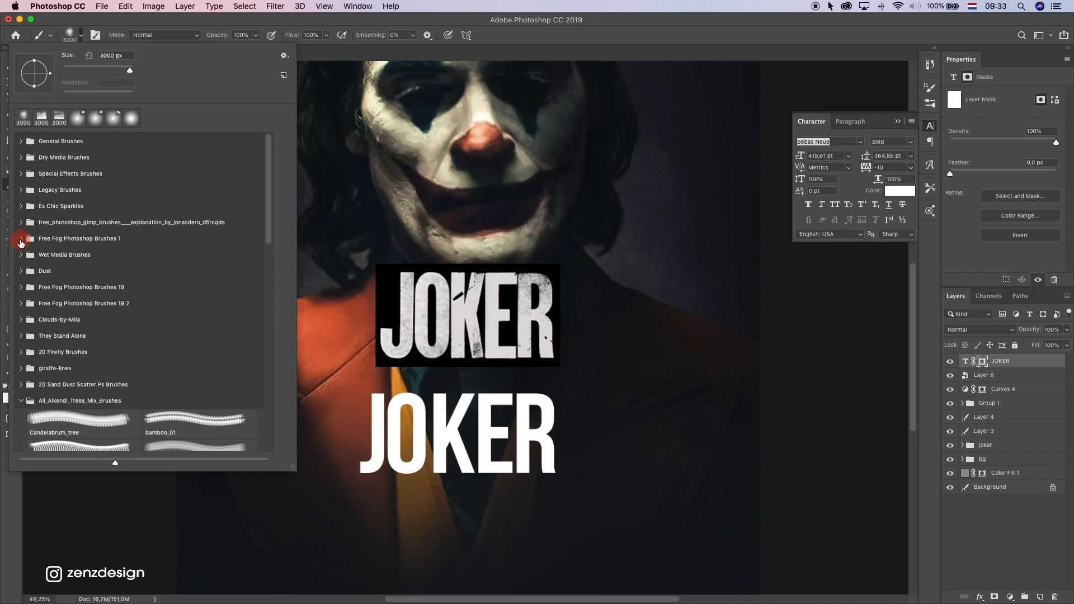
left_click(21, 157)
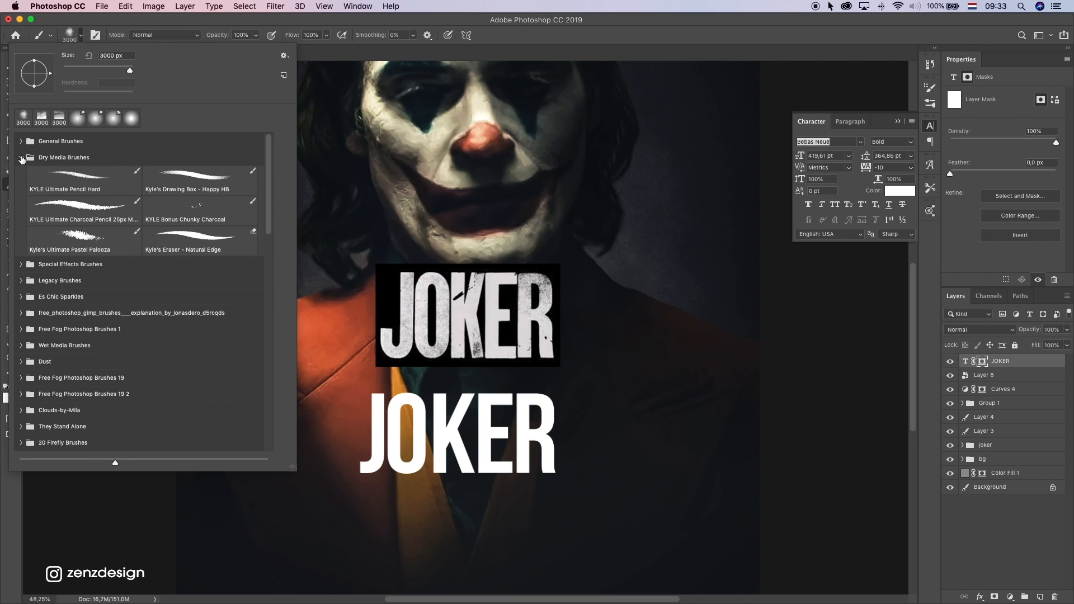
left_click(76, 179)
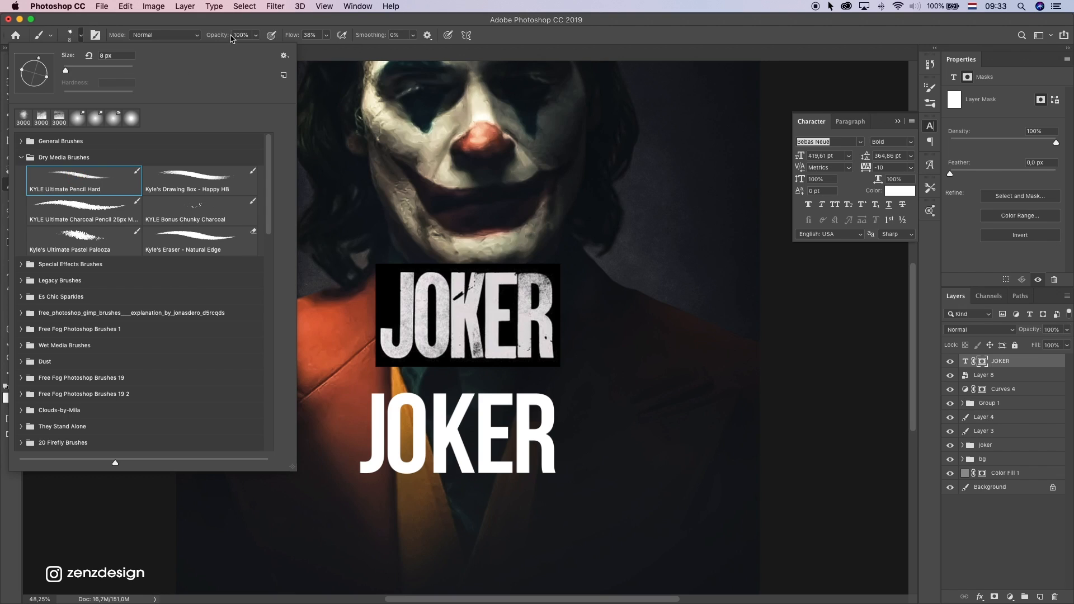
left_click(330, 21)
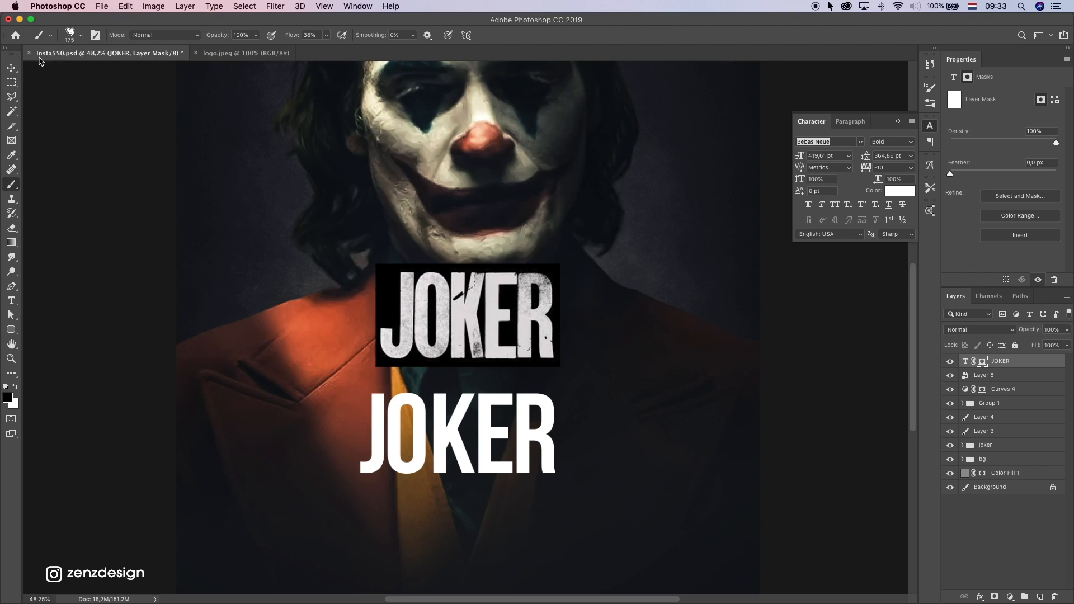
Switch the mask brush to Kyle's Ultimate Pastel Palooza at 150 px with 100% flow
left_click(70, 35)
left_click(80, 215)
left_click(79, 251)
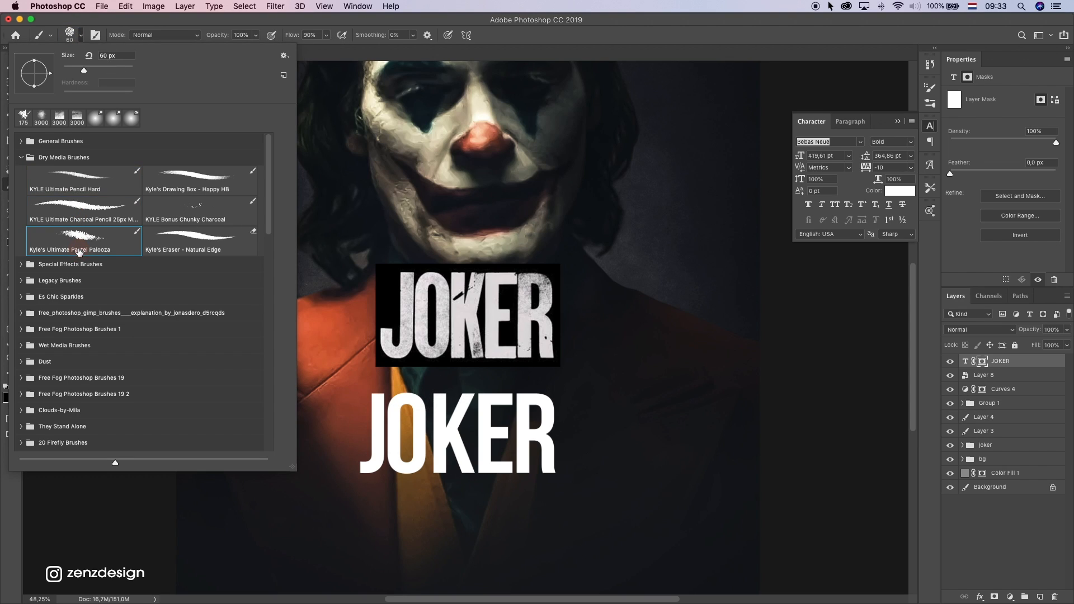
left_click(393, 393)
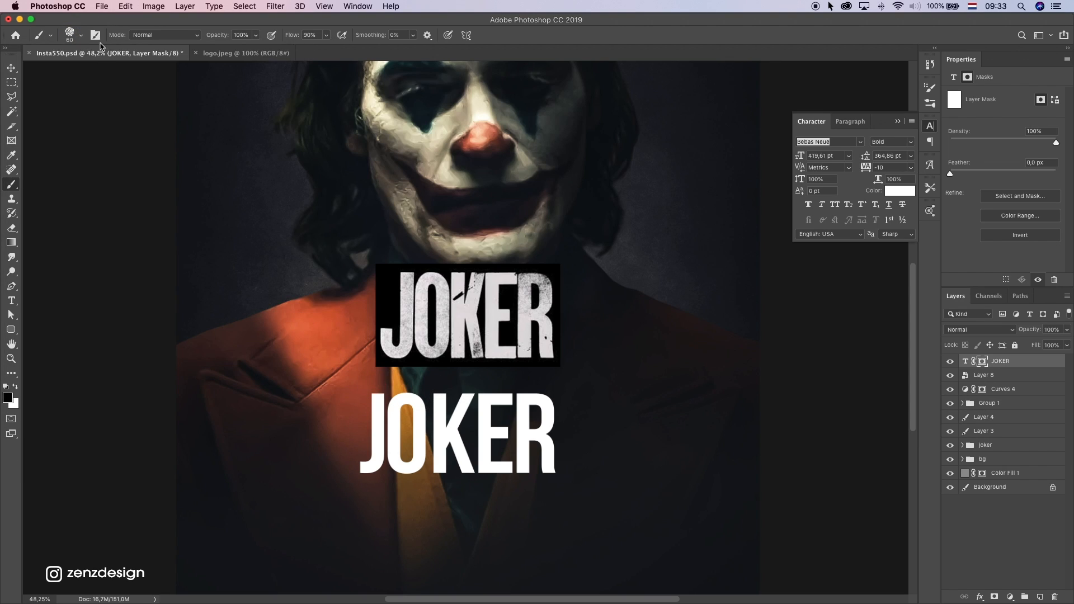
left_click(81, 37)
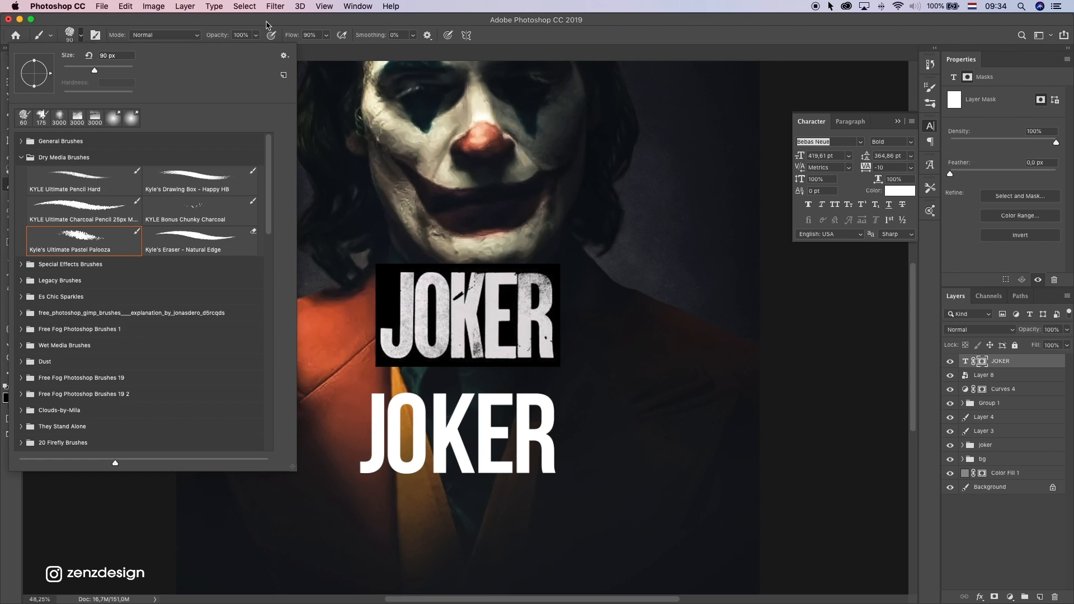
left_click(267, 21)
left_click_drag(327, 35, 329, 46)
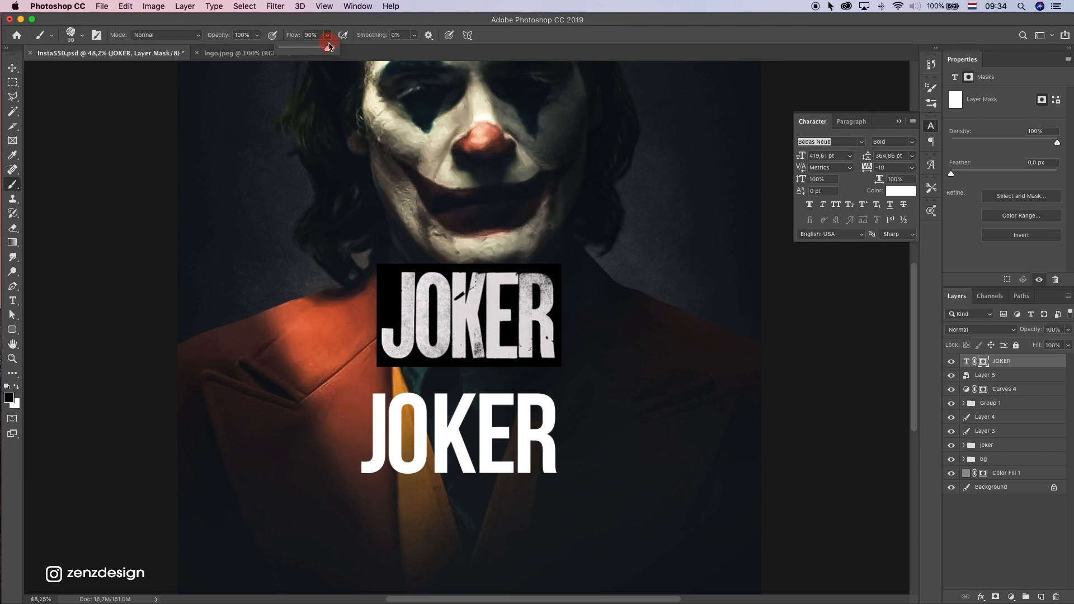
left_click(365, 20)
left_click(82, 36)
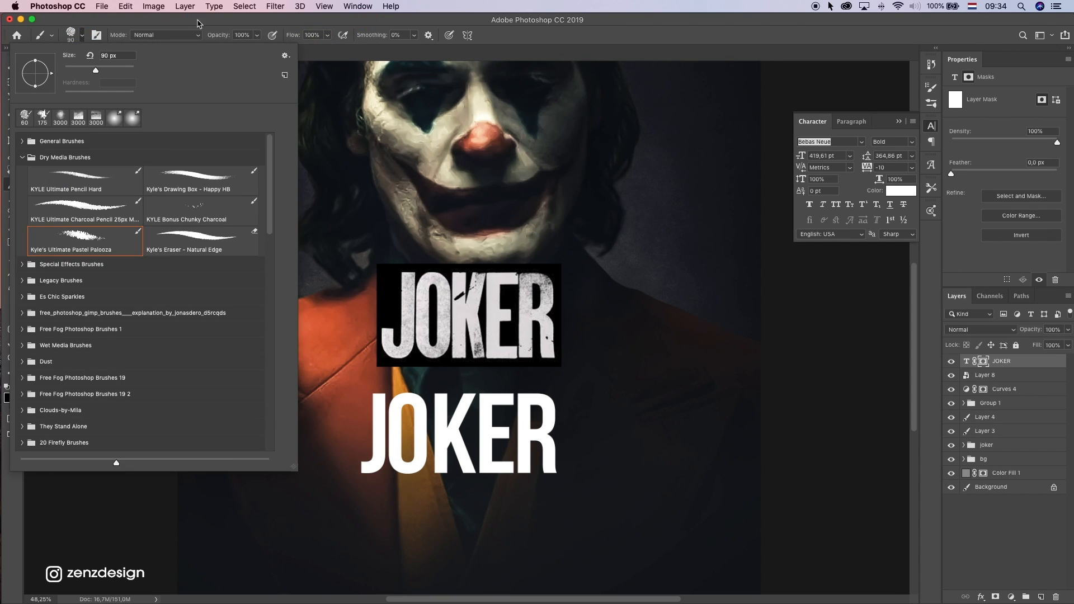
left_click(273, 21)
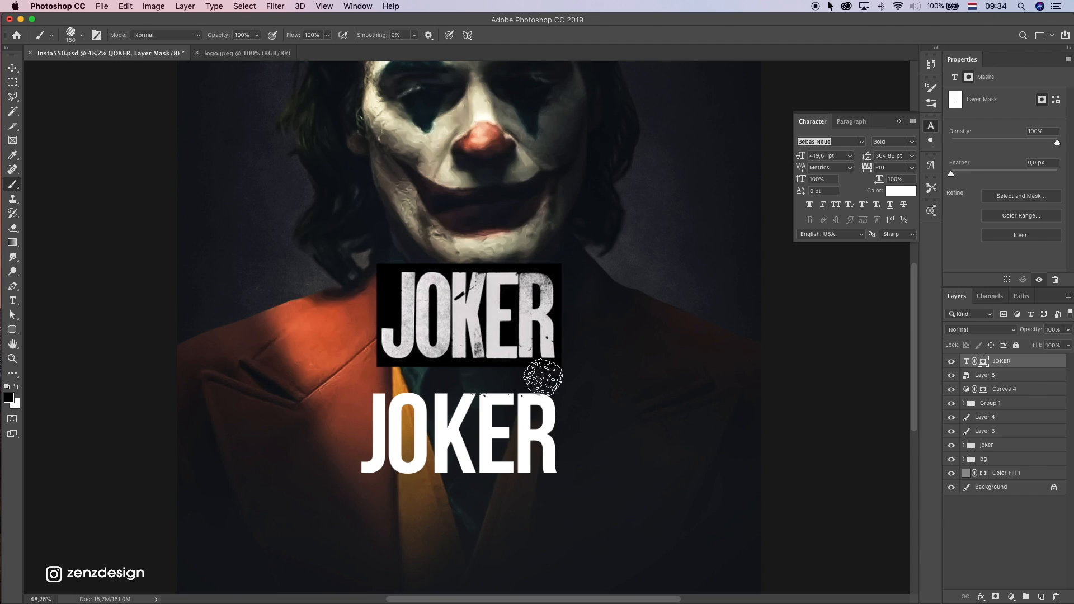
Paint black on the JOKER layer mask to roughen the J's left side and the letters' bottom edges, undoing unwanted strokes
mouse_move(547, 376)
left_mouse_down()
mouse_move(585, 441)
mouse_move(562, 438)
mouse_move(573, 470)
left_mouse_up()
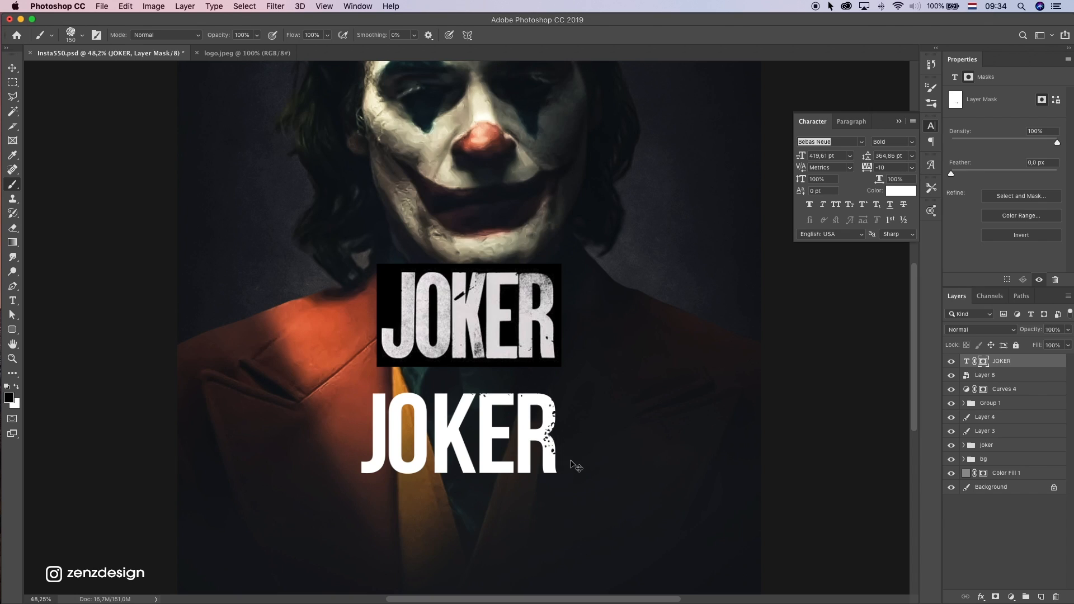
key("super+z")
left_click(508, 483)
mouse_move(494, 501)
left_mouse_down()
mouse_move(421, 501)
mouse_move(414, 488)
mouse_move(391, 504)
mouse_move(381, 496)
mouse_move(419, 488)
mouse_move(457, 499)
mouse_move(341, 477)
mouse_move(346, 444)
mouse_move(362, 440)
mouse_move(343, 437)
mouse_move(347, 413)
mouse_move(403, 365)
mouse_move(414, 382)
mouse_move(401, 365)
mouse_move(404, 380)
mouse_move(404, 370)
mouse_move(387, 379)
mouse_move(400, 365)
mouse_move(440, 360)
mouse_move(440, 381)
mouse_move(466, 372)
mouse_move(515, 408)
mouse_move(524, 370)
mouse_move(499, 376)
mouse_move(490, 359)
mouse_move(527, 377)
mouse_move(577, 379)
mouse_move(560, 428)
mouse_move(588, 441)
left_mouse_up()
key("super+z")
key("super+z")
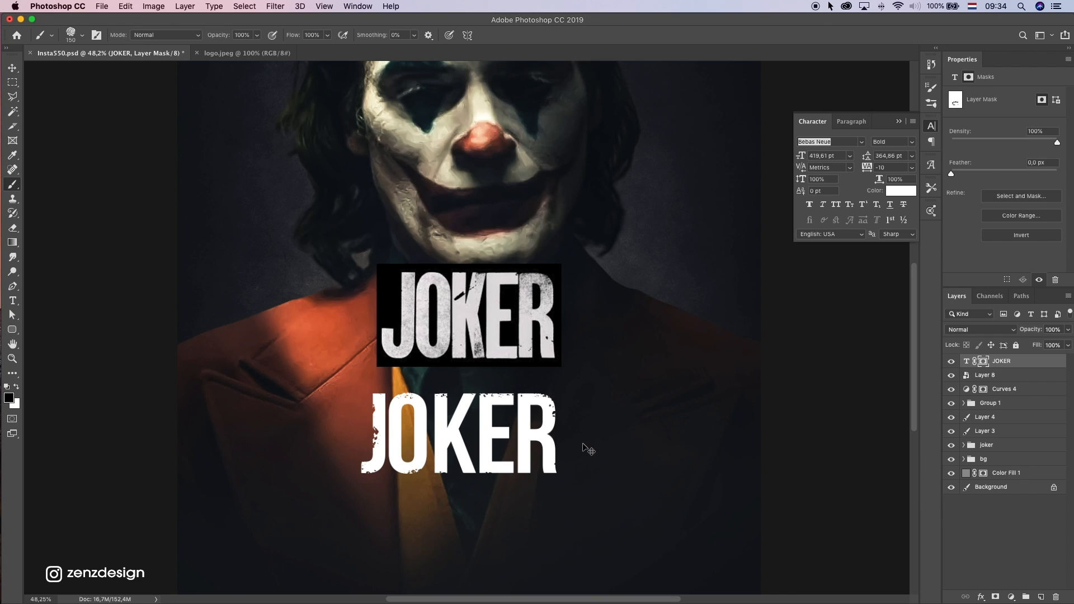
Reduce the brush to 80 px and distress the O's interior edge and the E's left edge on the mask, undoing unwanted dabs
key("bracketright")
key("bracketright")
key("bracketright")
key("bracketright")
key("bracketleft")
key("bracketleft")
key("bracketleft")
key("bracketleft")
key("bracketleft")
key("bracketleft")
key("bracketleft")
key("bracketleft")
left_click(468, 433)
left_click(480, 435)
left_click(438, 445)
key("super+z")
key("super+z")
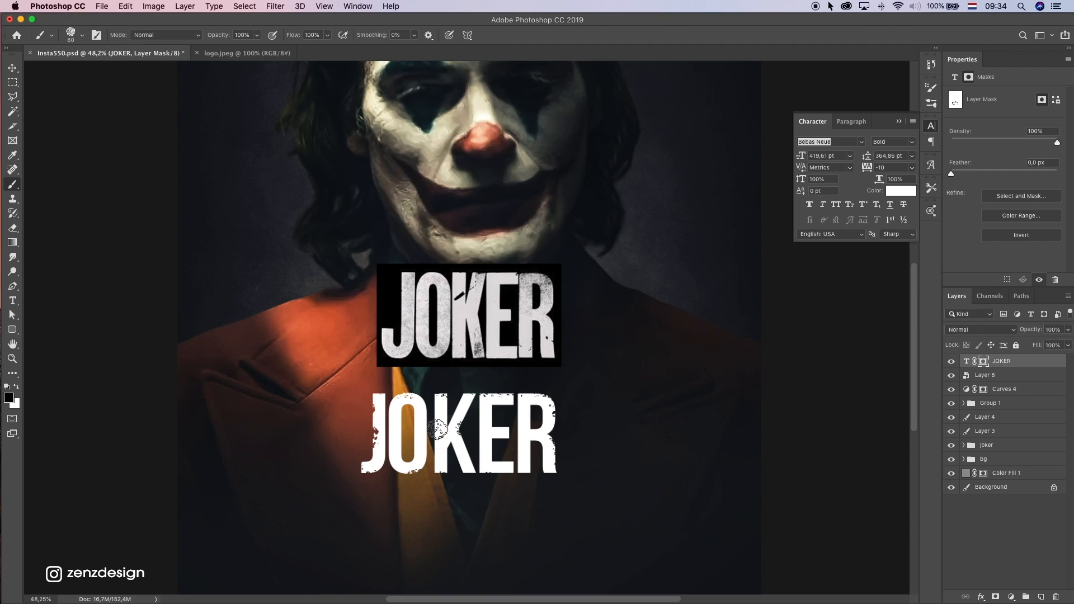
key("super+z")
left_click(405, 427)
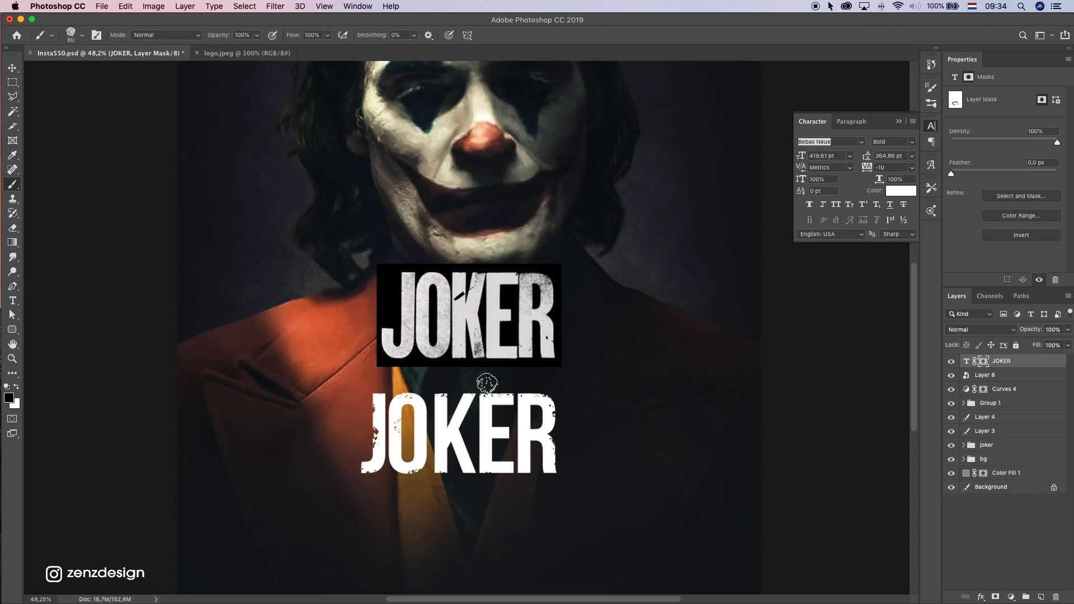
left_click(478, 413)
left_click(78, 37)
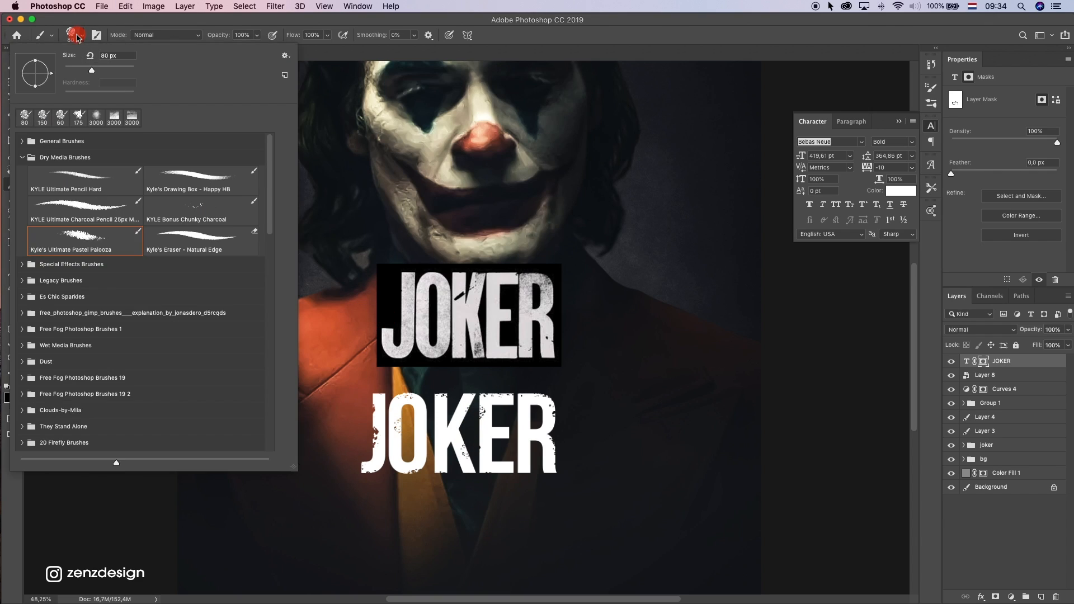
left_click(200, 244)
left_click(408, 385)
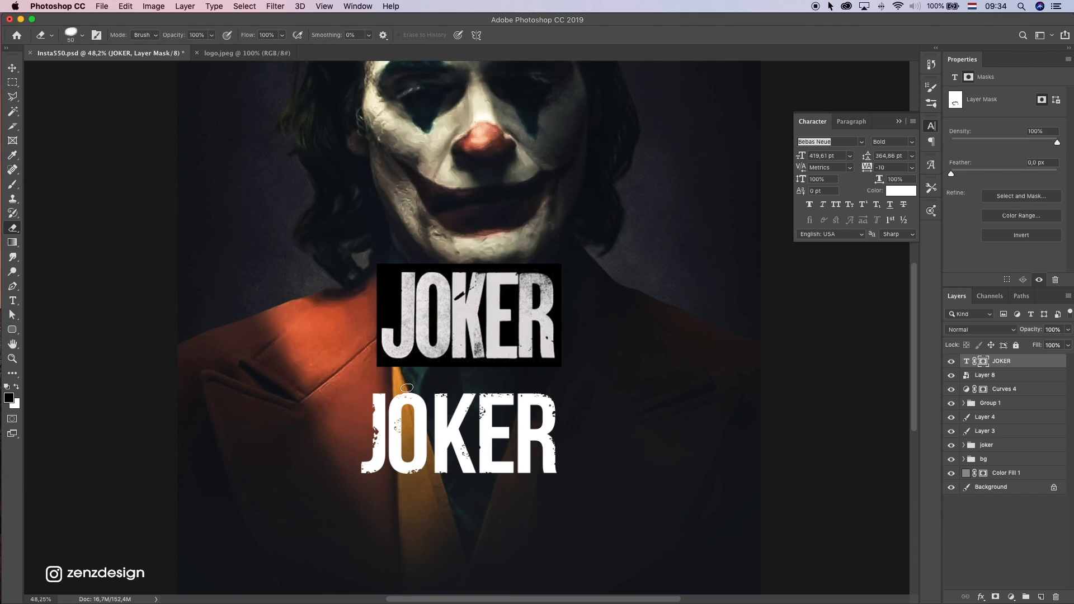
left_click(82, 34)
left_click(92, 239)
left_click(453, 426)
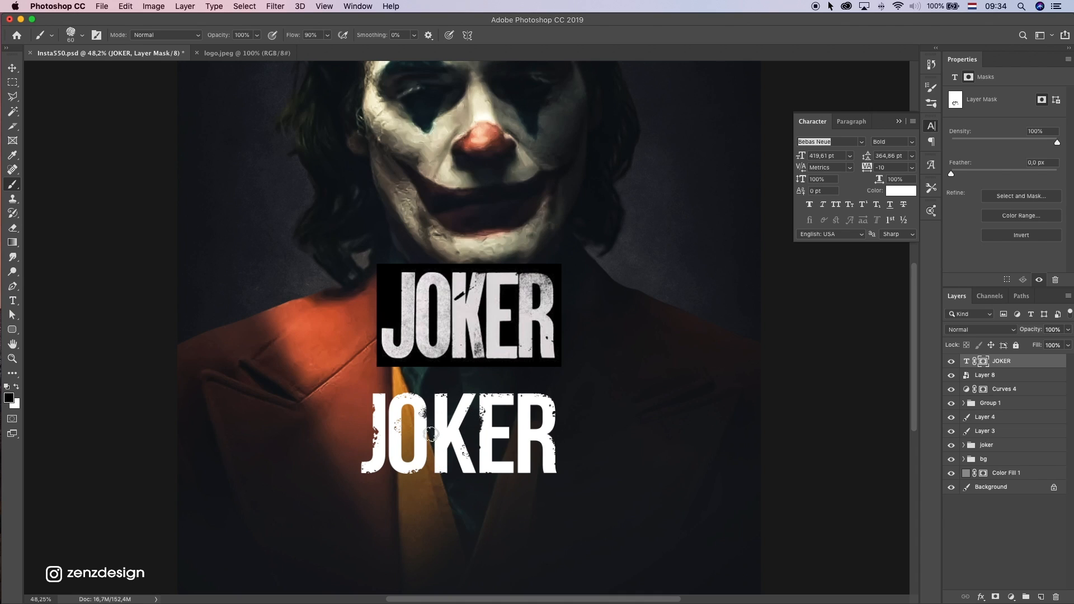
Set the pastel brush to 125 px and 41% opacity, and dab faded speckles over the J, O and K on the mask
key("bracketright")
key("bracketright")
key("bracketright")
key("bracketright")
key("bracketright")
left_click(257, 35)
left_click(227, 48)
left_click(308, 383)
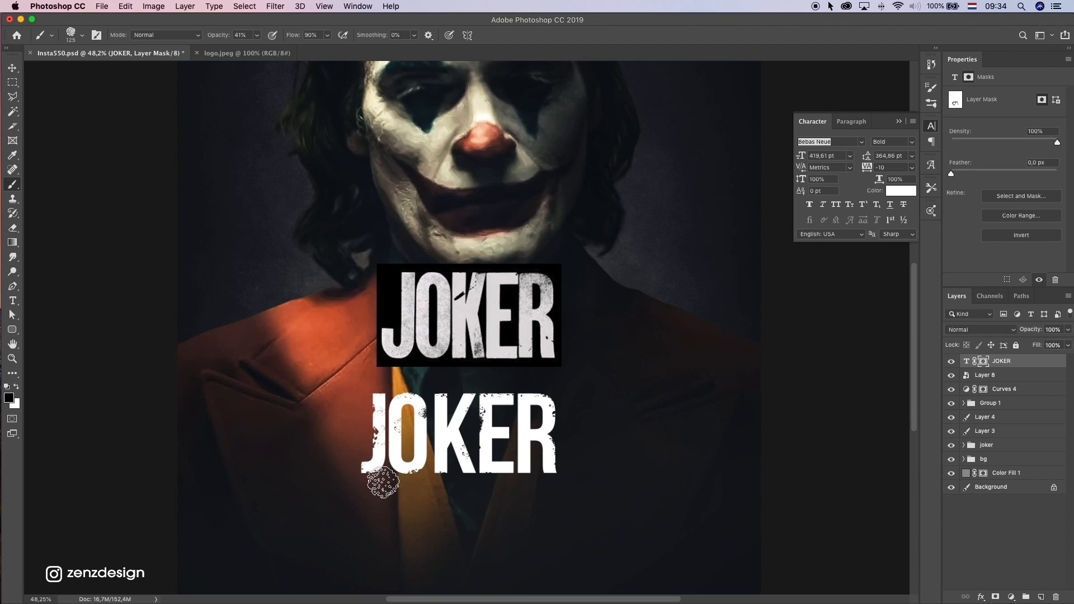
left_click(367, 460)
left_click(433, 452)
left_click(421, 426)
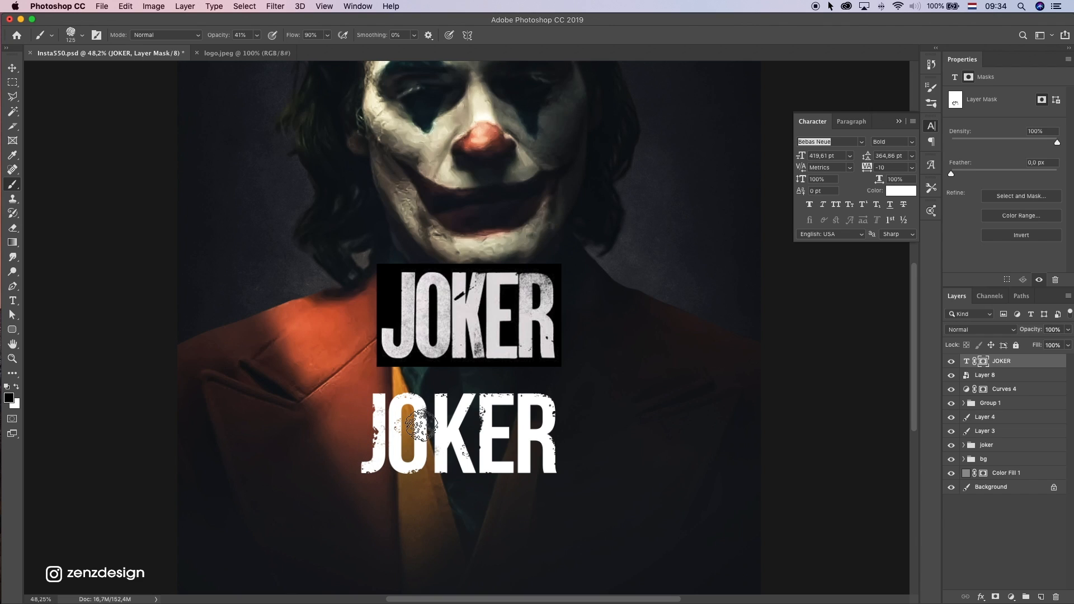
left_click(478, 425)
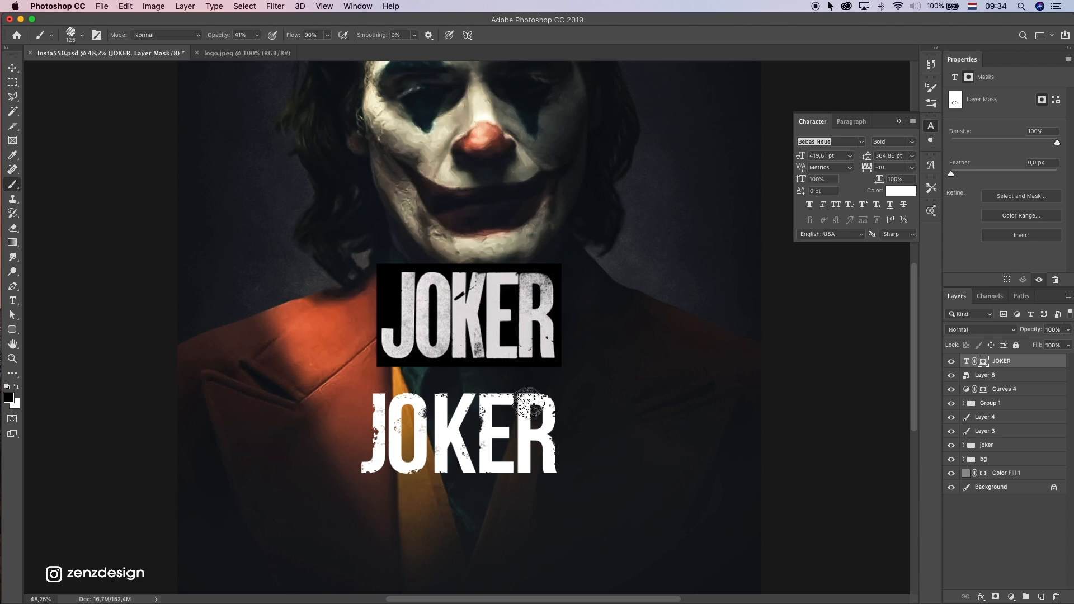
Choose an irregular splatter brush, enlarge it to 100 px, and erode the O's right and lower edges on the mask
left_click(72, 32)
left_click(122, 259)
left_click(361, 436)
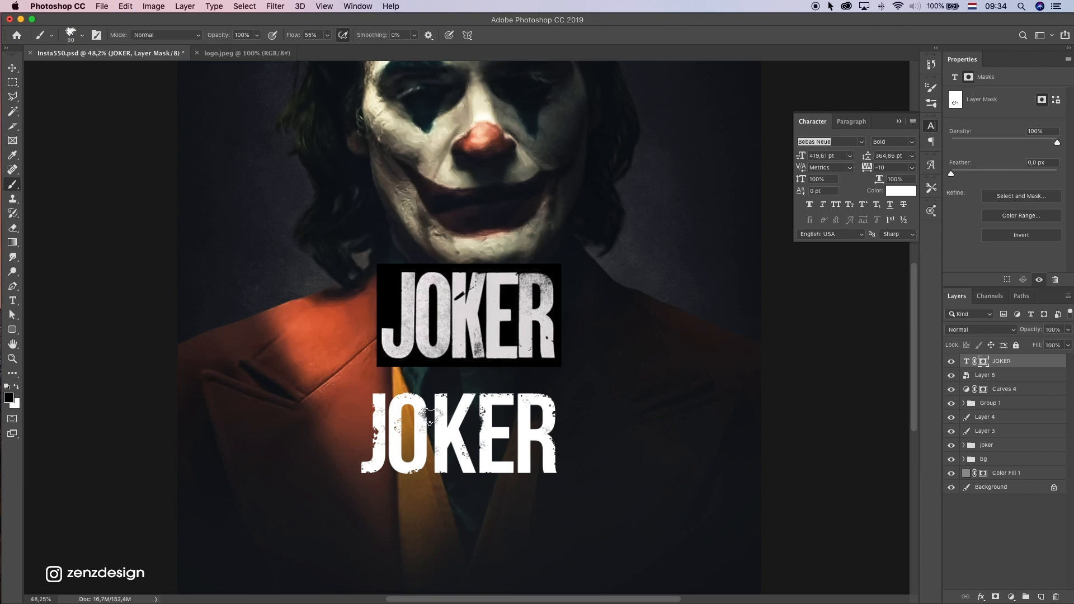
key("bracketright")
mouse_move(429, 428)
left_mouse_down()
mouse_move(431, 464)
mouse_move(412, 493)
left_mouse_up()
left_click_drag(431, 437, 424, 502)
left_click_drag(502, 471, 505, 515)
key("super+z")
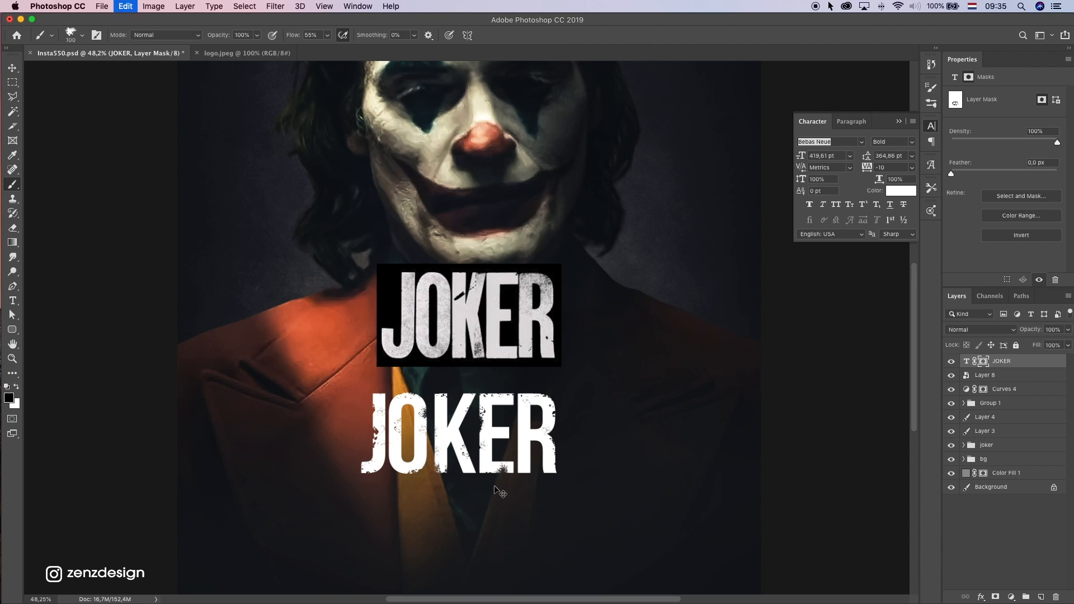
Distress the R's outer edge and lower leg on the JOKER mask, undoing the unwanted dabs on the R and J
left_click(568, 493)
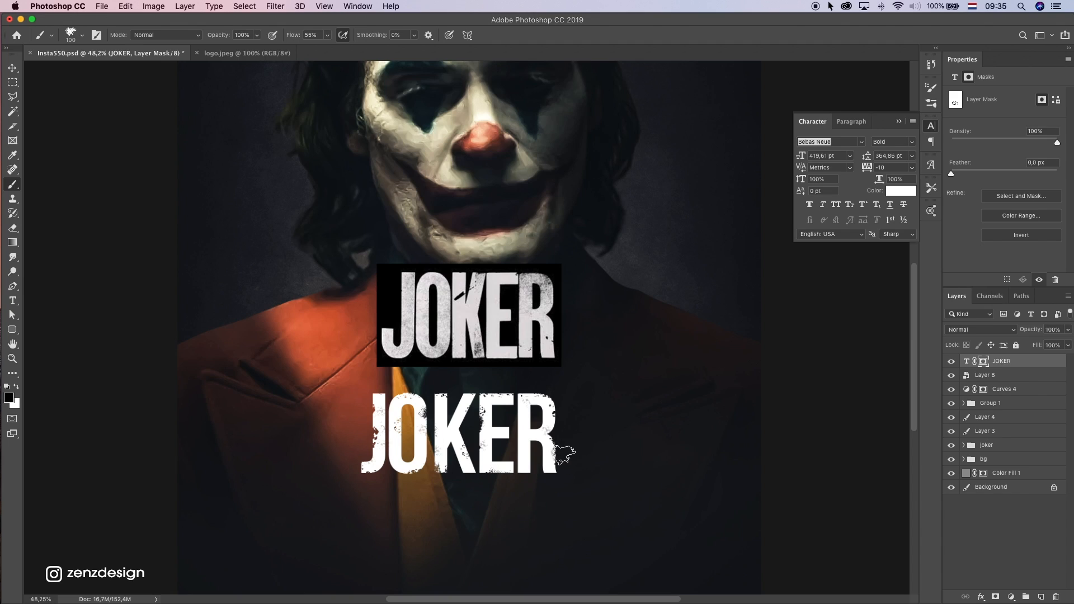
left_click(573, 423)
left_click(575, 405)
left_click(558, 413)
key("super+z")
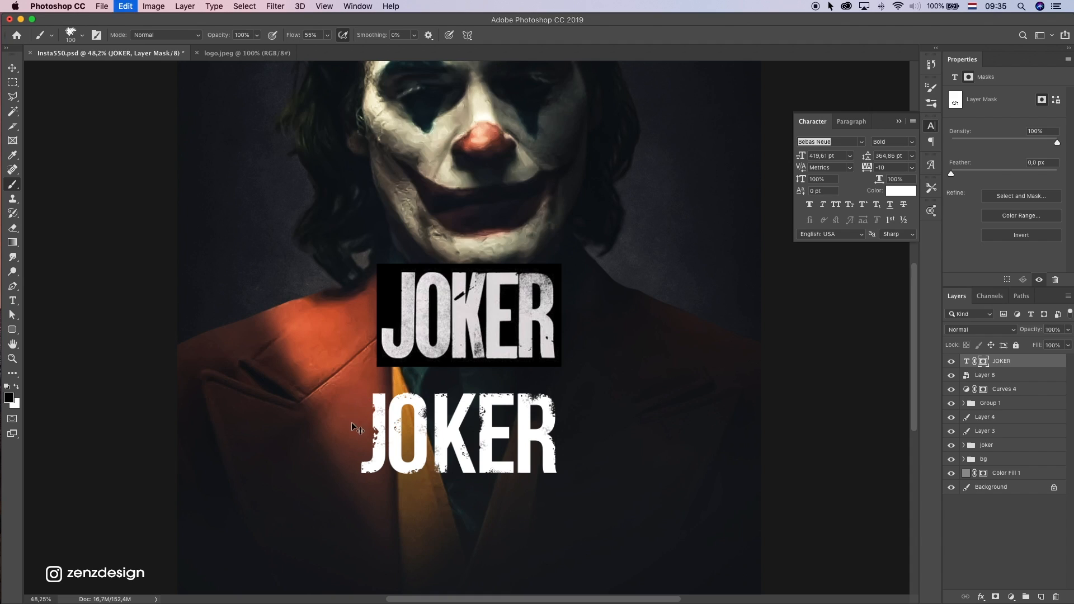
left_click(386, 419)
key("super+z")
key("super+z")
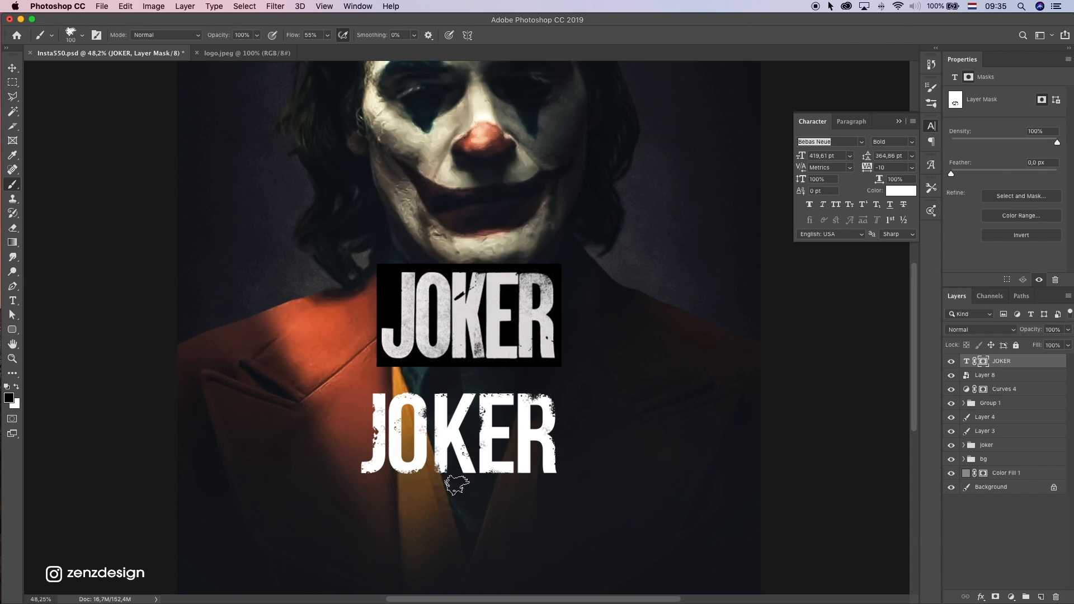
left_click(545, 482)
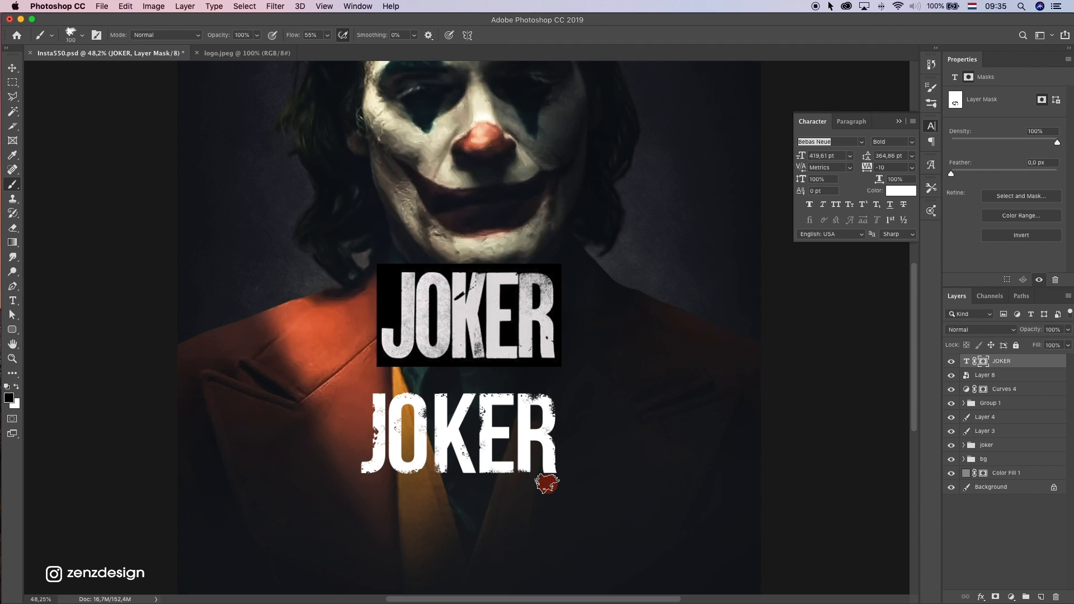
left_click(538, 449)
Choose the Kyle's Drawing Box - Happy HB brush, enlarge it to 500 px and lower its opacity to 17%
left_click(80, 35)
left_click(200, 179)
left_click(81, 35)
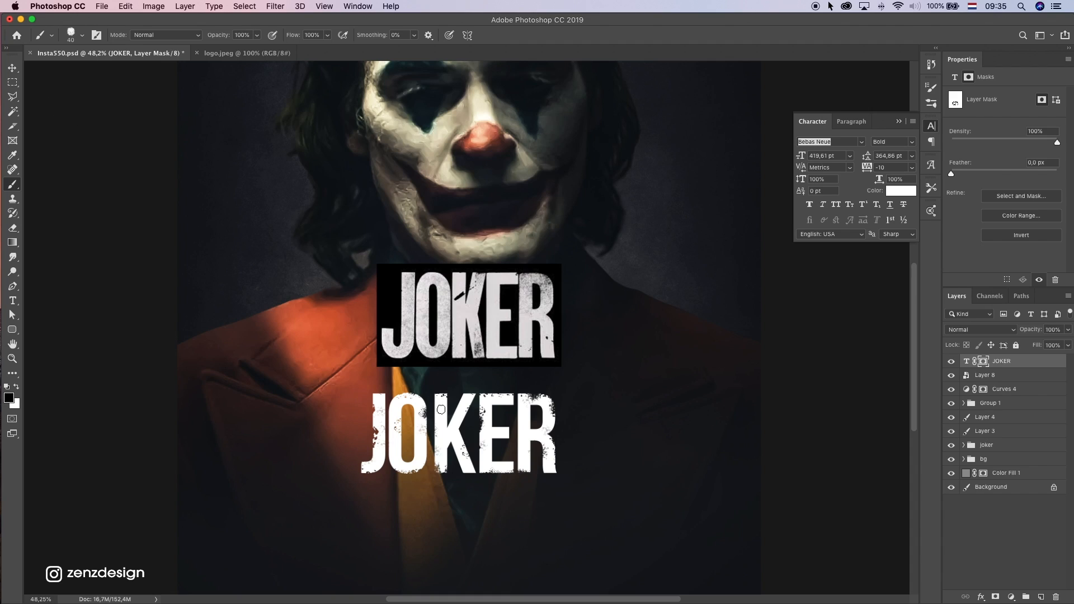
key("super+z")
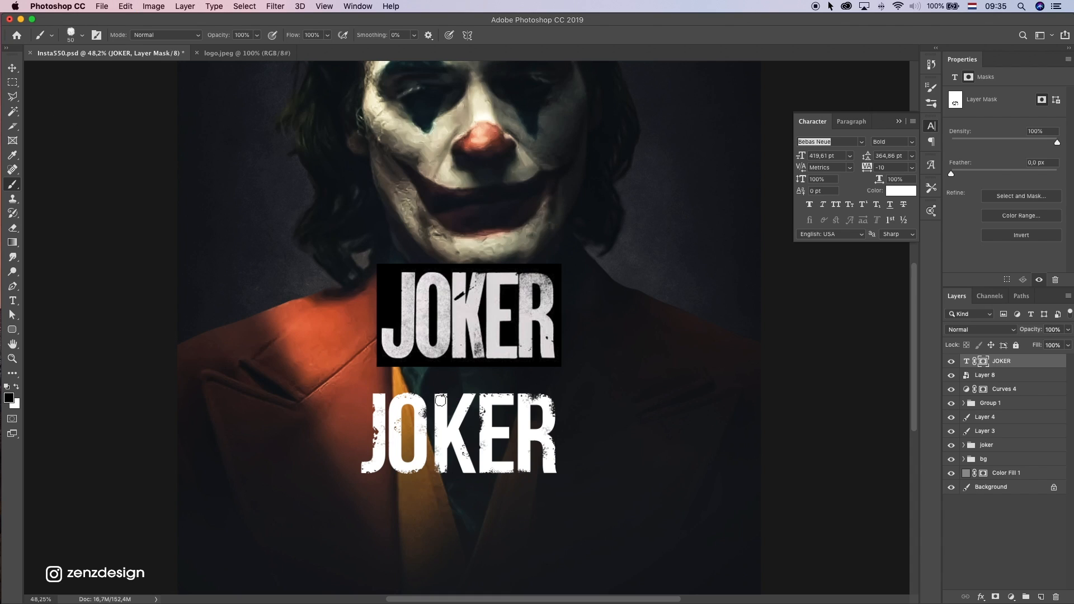
key("bracketright")
key("bracketright")
key("bracketright")
key("bracketright")
key("bracketright")
key("bracketright")
key("bracketright")
left_click(390, 427)
key("super+z")
left_click_drag(256, 37, 222, 55)
Shade the JOKER lettering with soft grey patches on its mask, using large low-opacity strokes across the K, E and R
left_click(472, 452)
mouse_move(469, 451)
left_mouse_down()
mouse_move(572, 450)
mouse_move(592, 469)
left_mouse_up()
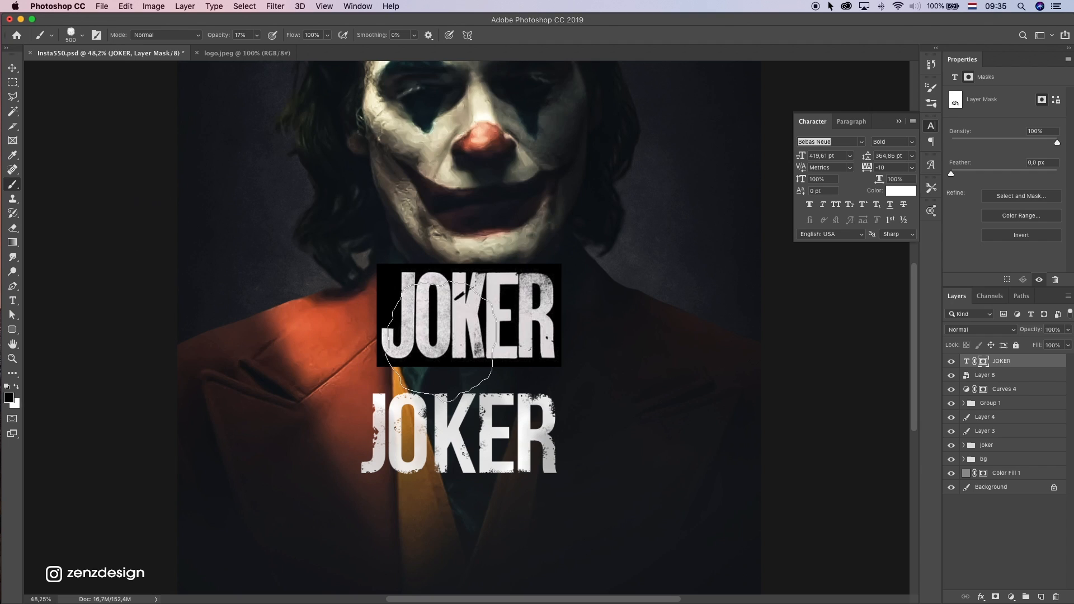
left_click(446, 369)
key("super+z")
key("v")
left_click(649, 306)
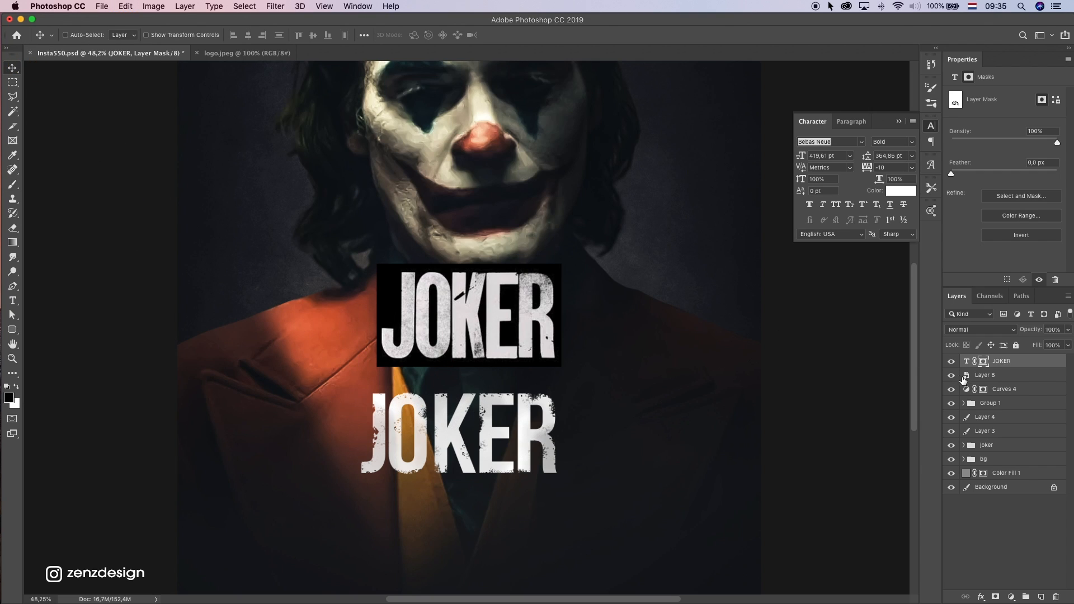
Compare the reference logo with the distressed JOKER text by toggling the visibility of both layers
left_click(951, 375)
left_click(951, 375)
left_click(984, 375)
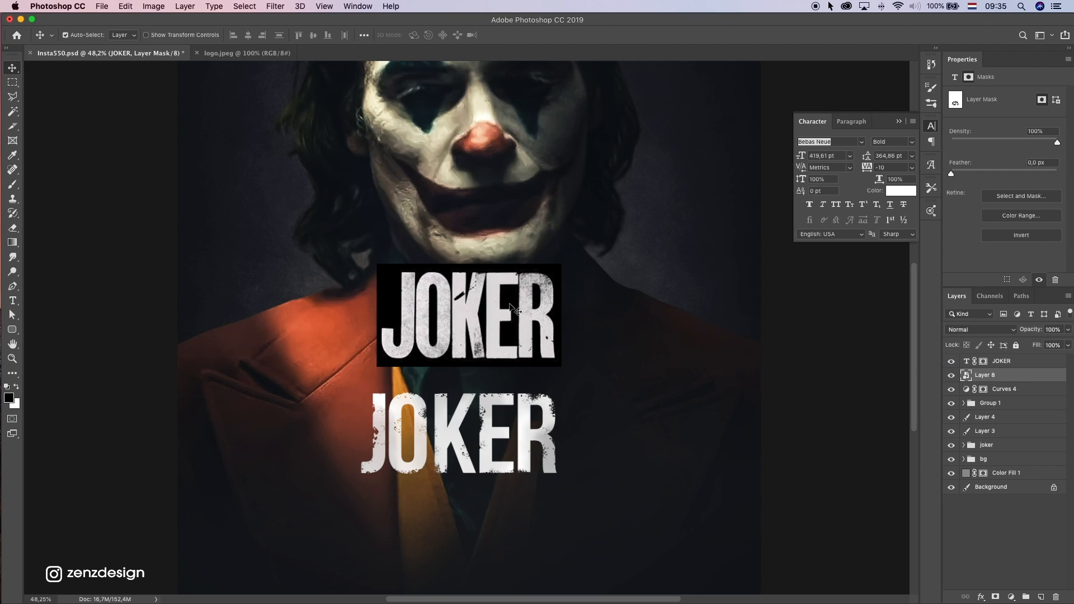
left_click(951, 361)
left_click(951, 375)
left_click(951, 361)
left_click(951, 375)
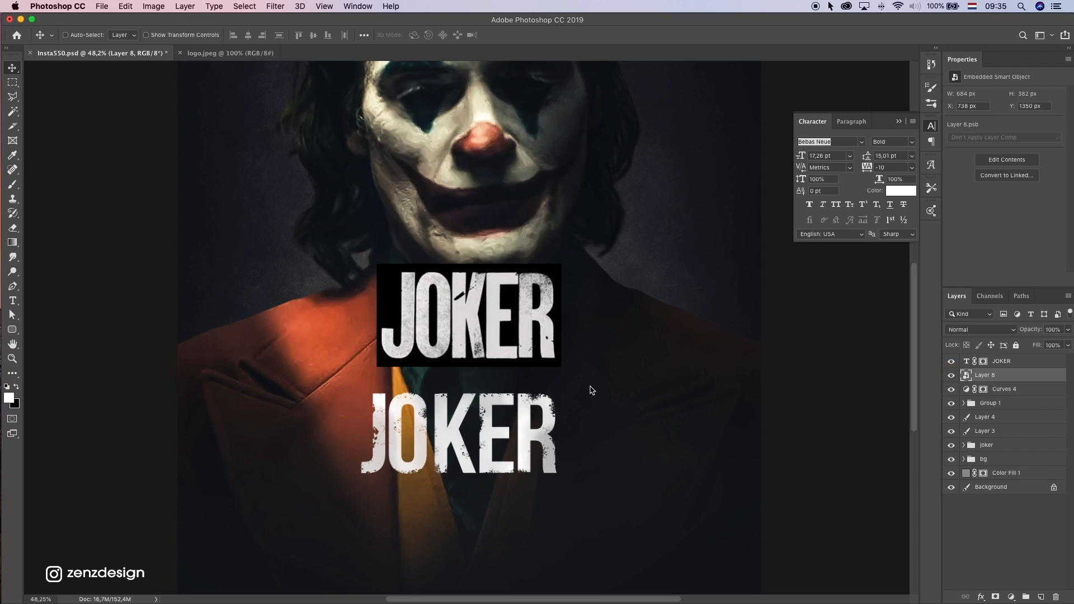
Move the JOKER text down the jacket to X 697 px, Y 1906 px, and hide the reference logo layer
scroll(591, 389, "down", 3)
left_click(475, 405, "super")
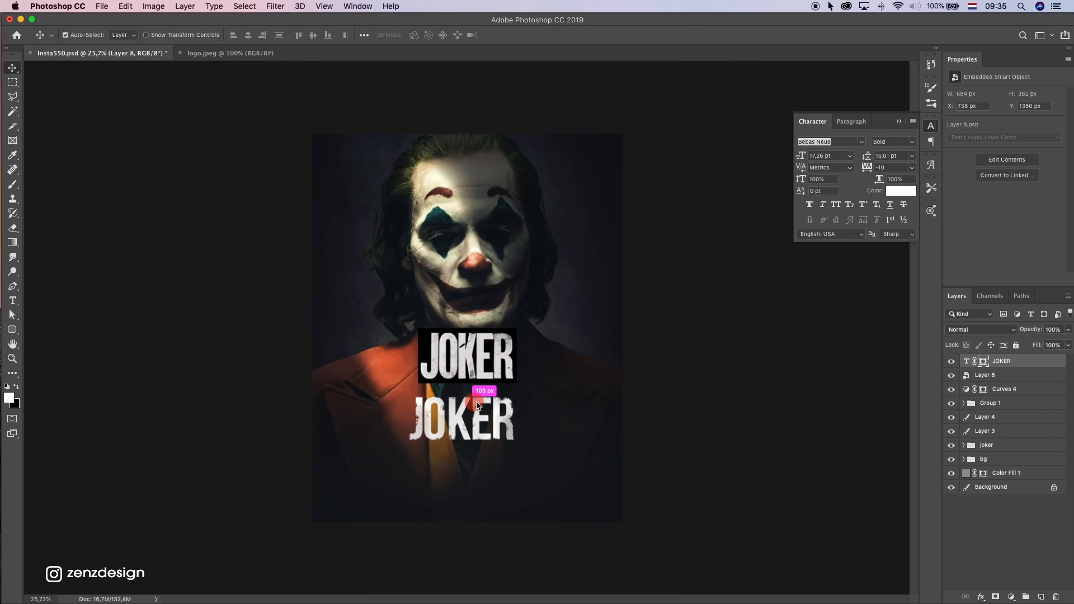
left_click_drag(499, 381, 507, 428)
left_click(951, 375)
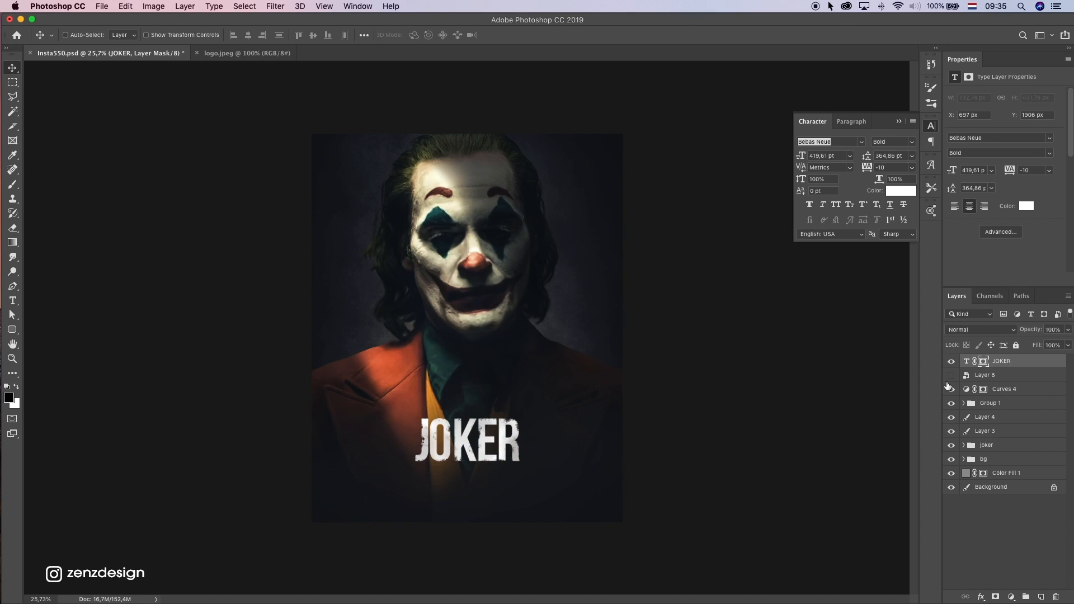
Add a Color Balance adjustment layer above the JOKER text, try +10 red in the midtones, undo it and hide the layer
left_click(1011, 597)
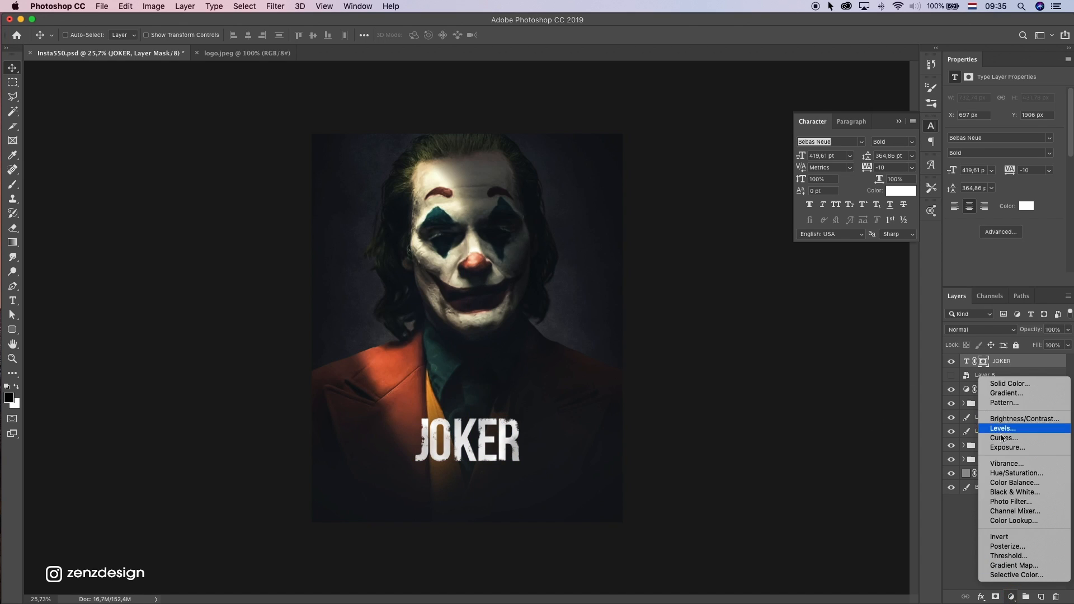
left_click(1025, 482)
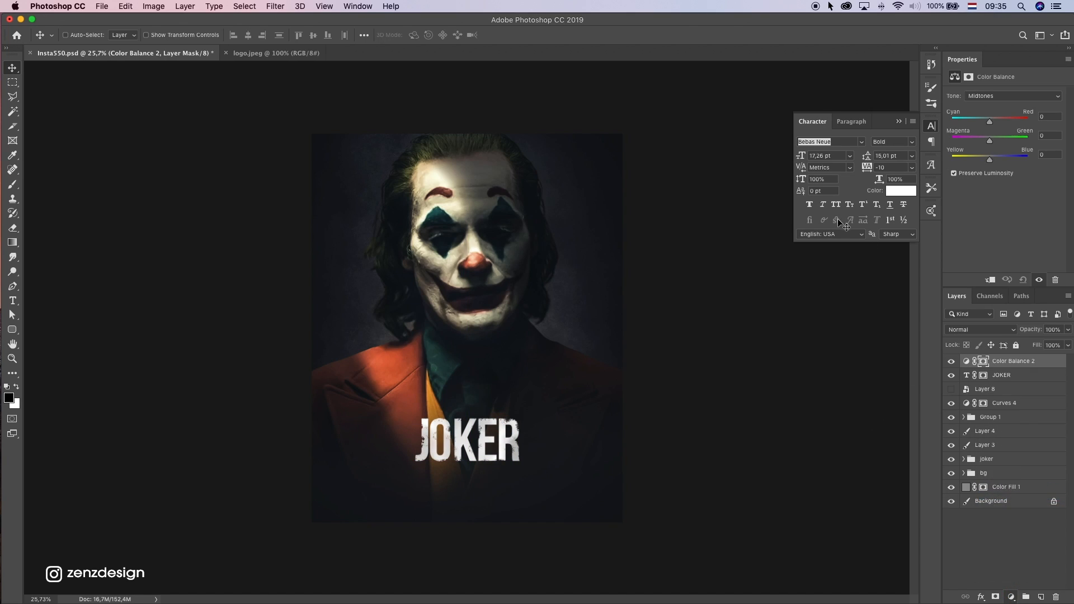
left_click_drag(999, 162, 989, 162)
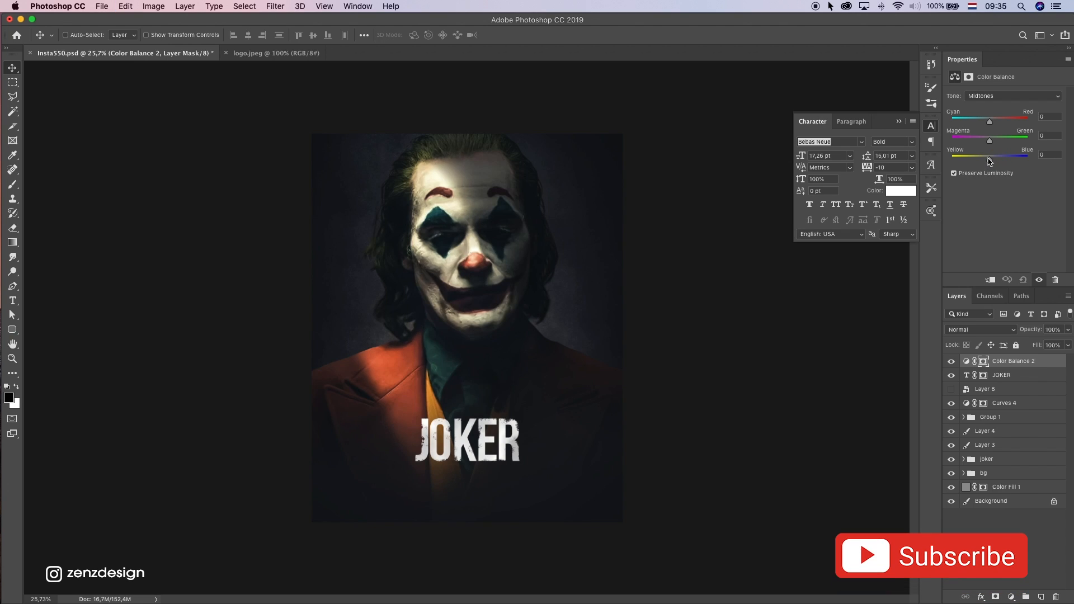
key("super+z")
key("super+z")
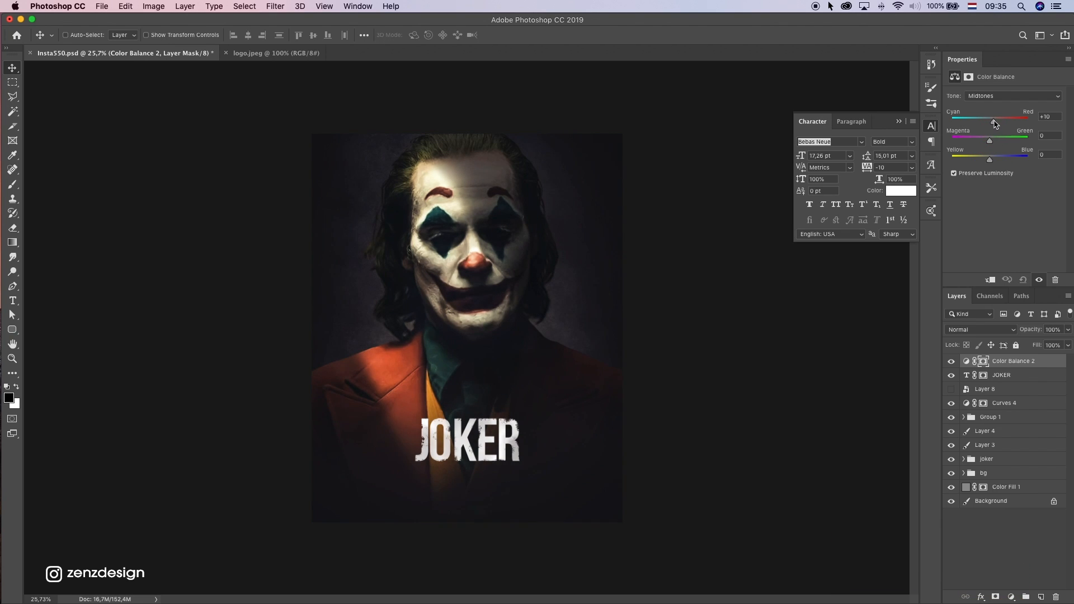
key("super+z")
left_click(951, 362)
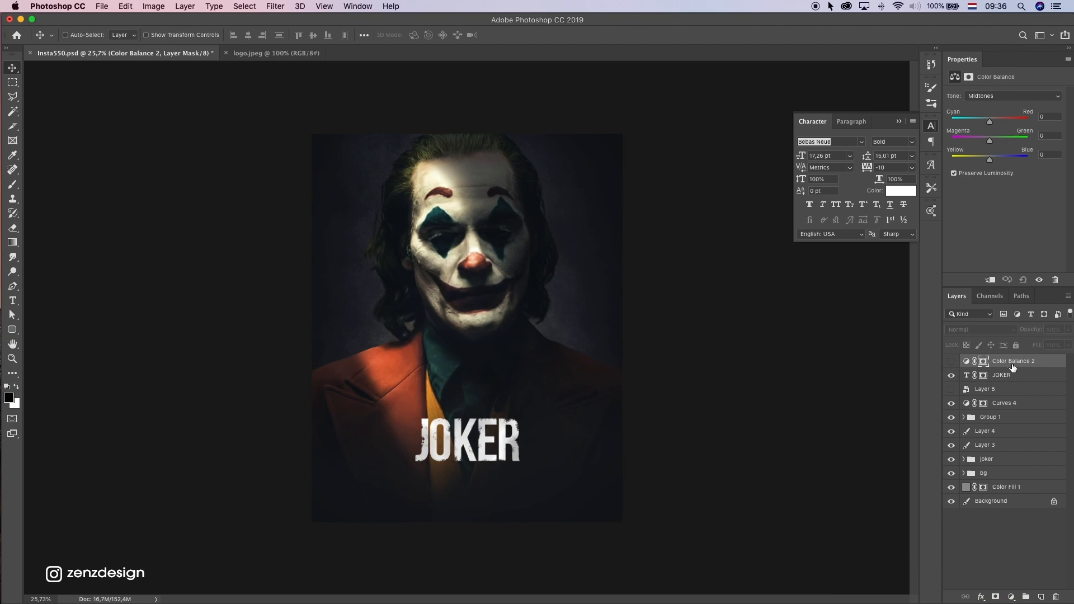